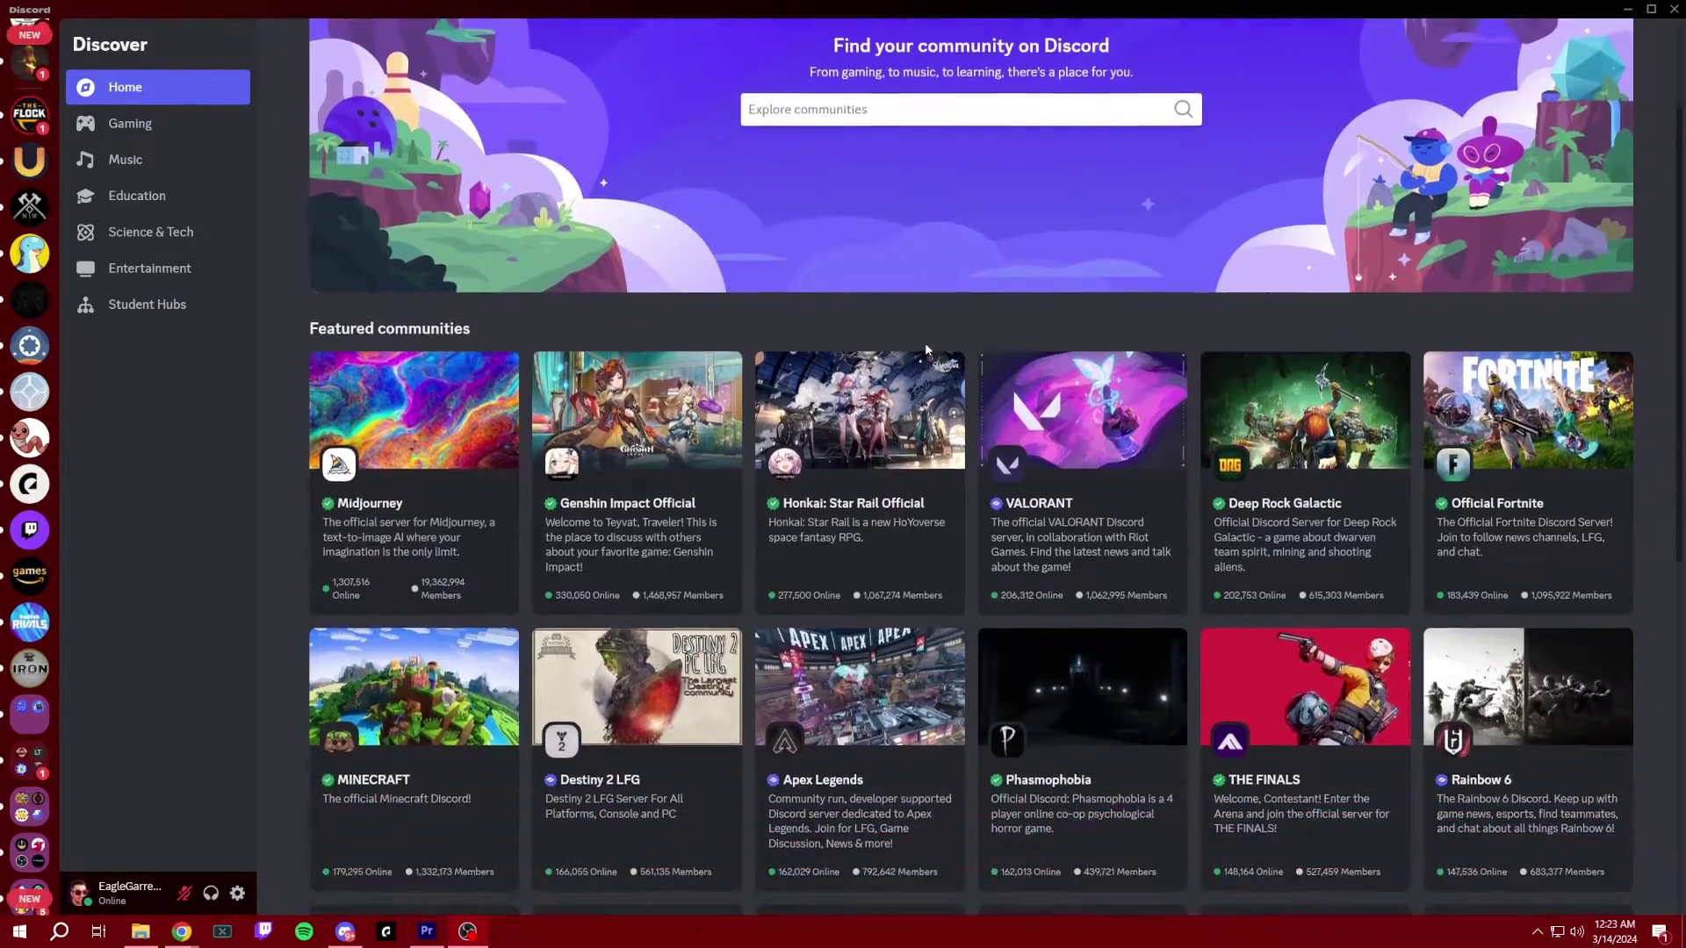
{"action": "scroll", "coordinate": [925, 349], "scroll_direction": "down", "scroll_amount": 6}
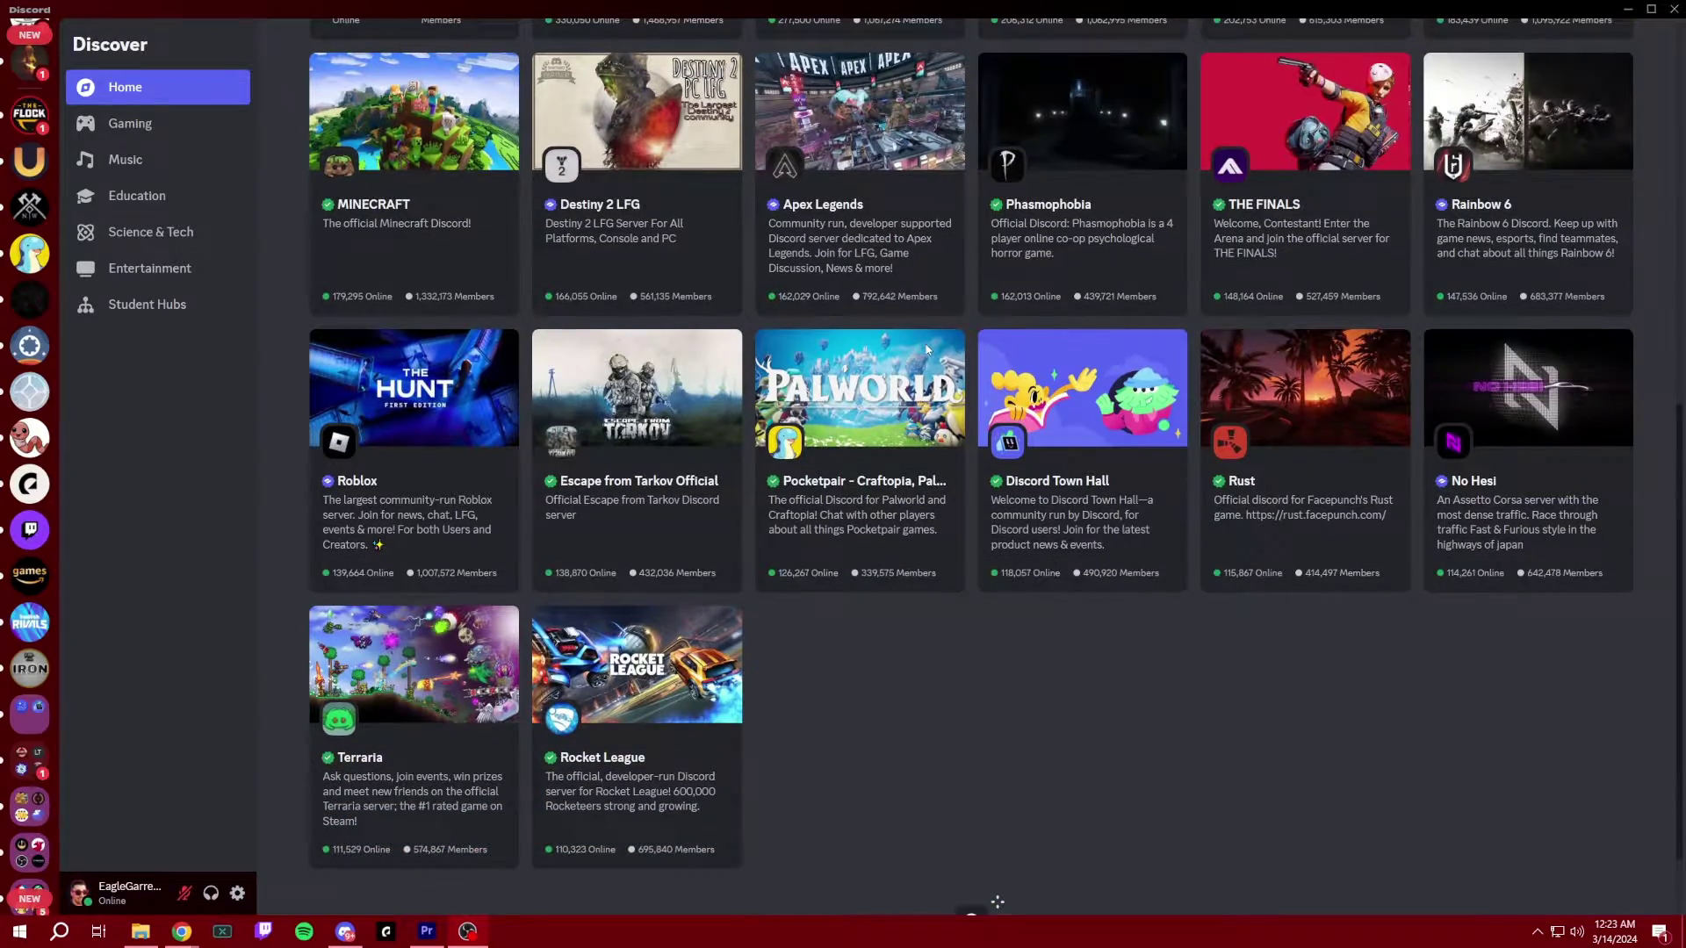
{"action": "scroll", "coordinate": [924, 343], "scroll_direction": "up", "scroll_amount": 3}
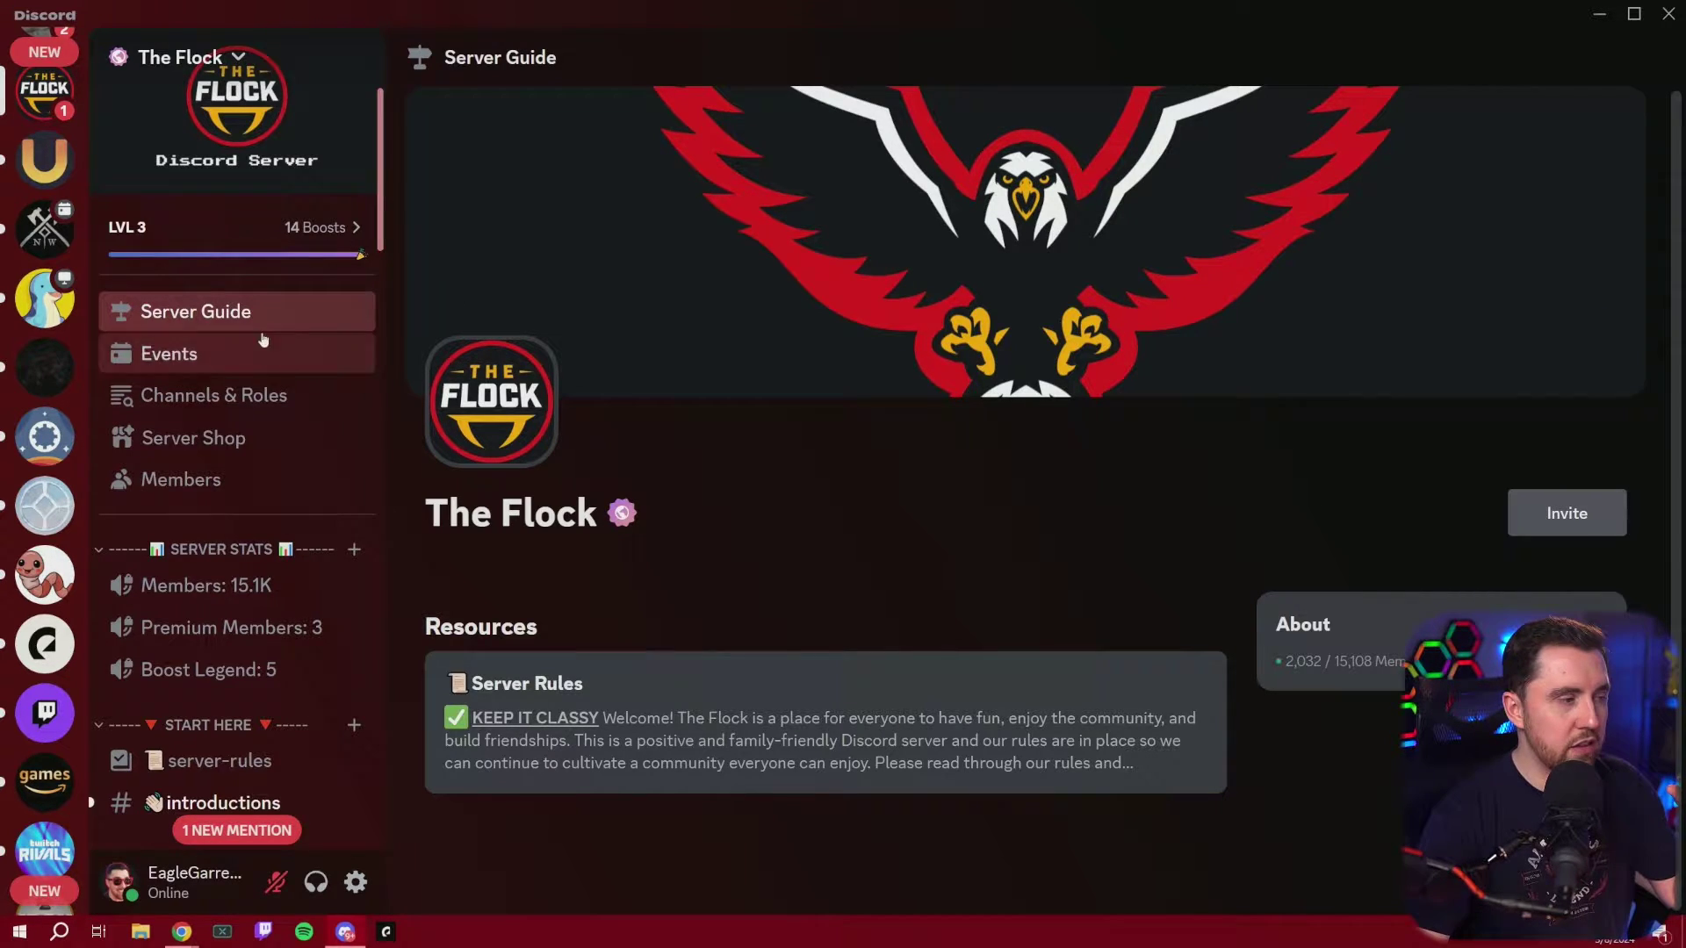
{"action": "scroll", "coordinate": [240, 338], "scroll_direction": "down", "scroll_amount": 3}
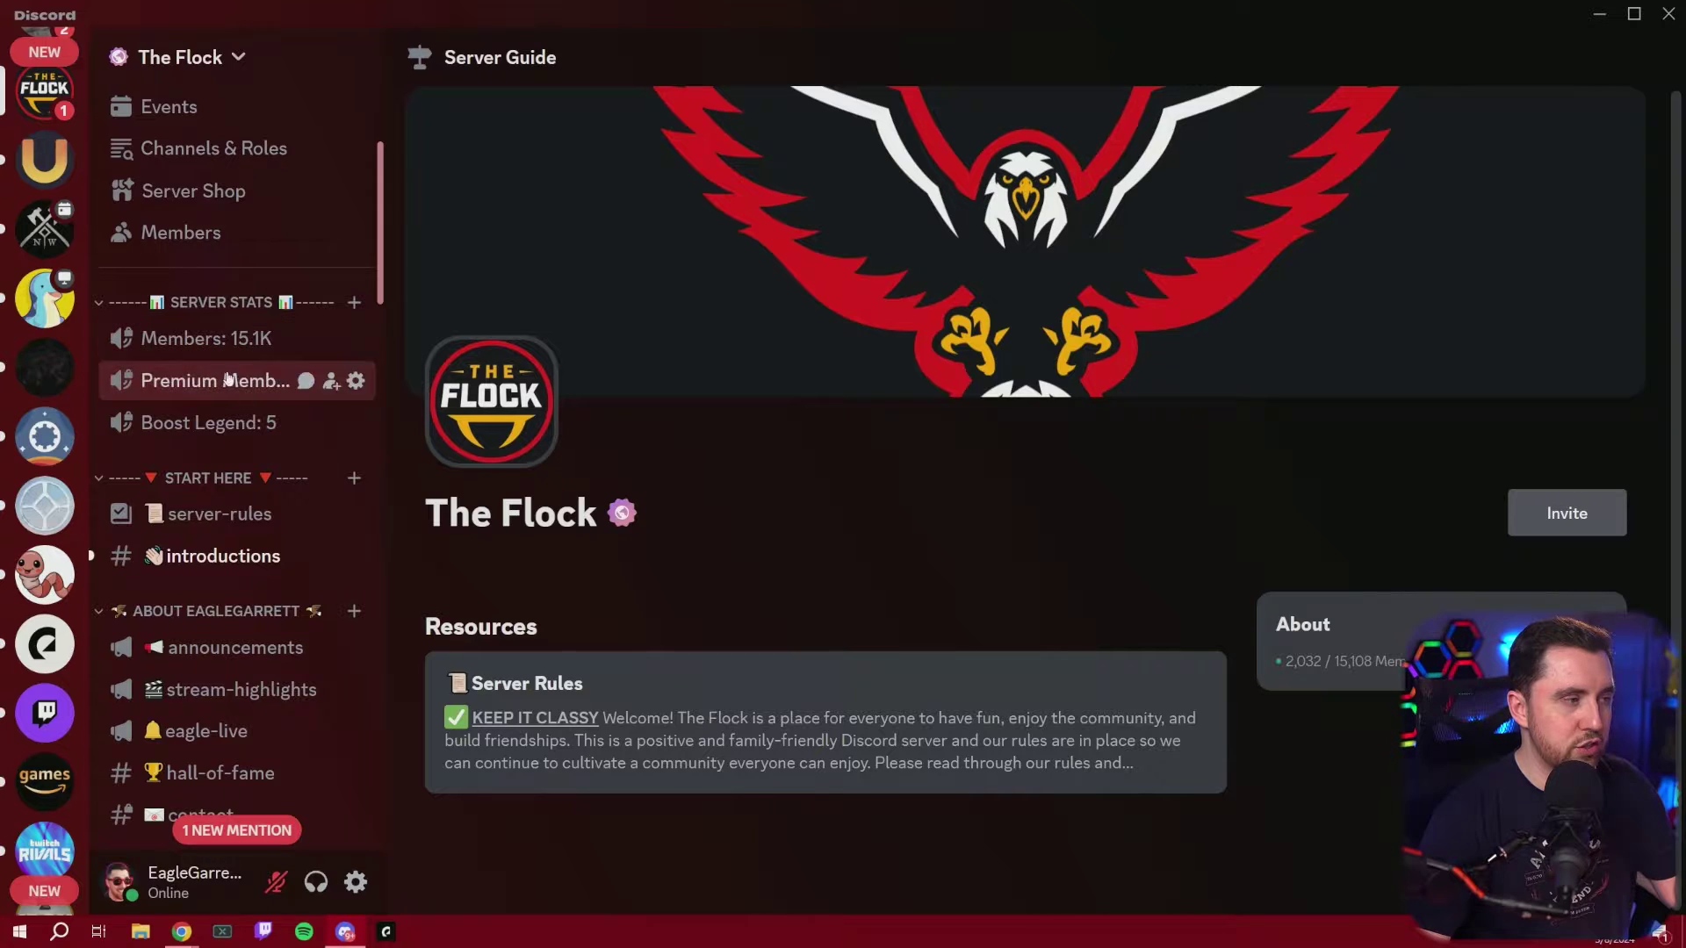
{"action": "scroll", "coordinate": [264, 395], "scroll_direction": "up", "scroll_amount": 3}
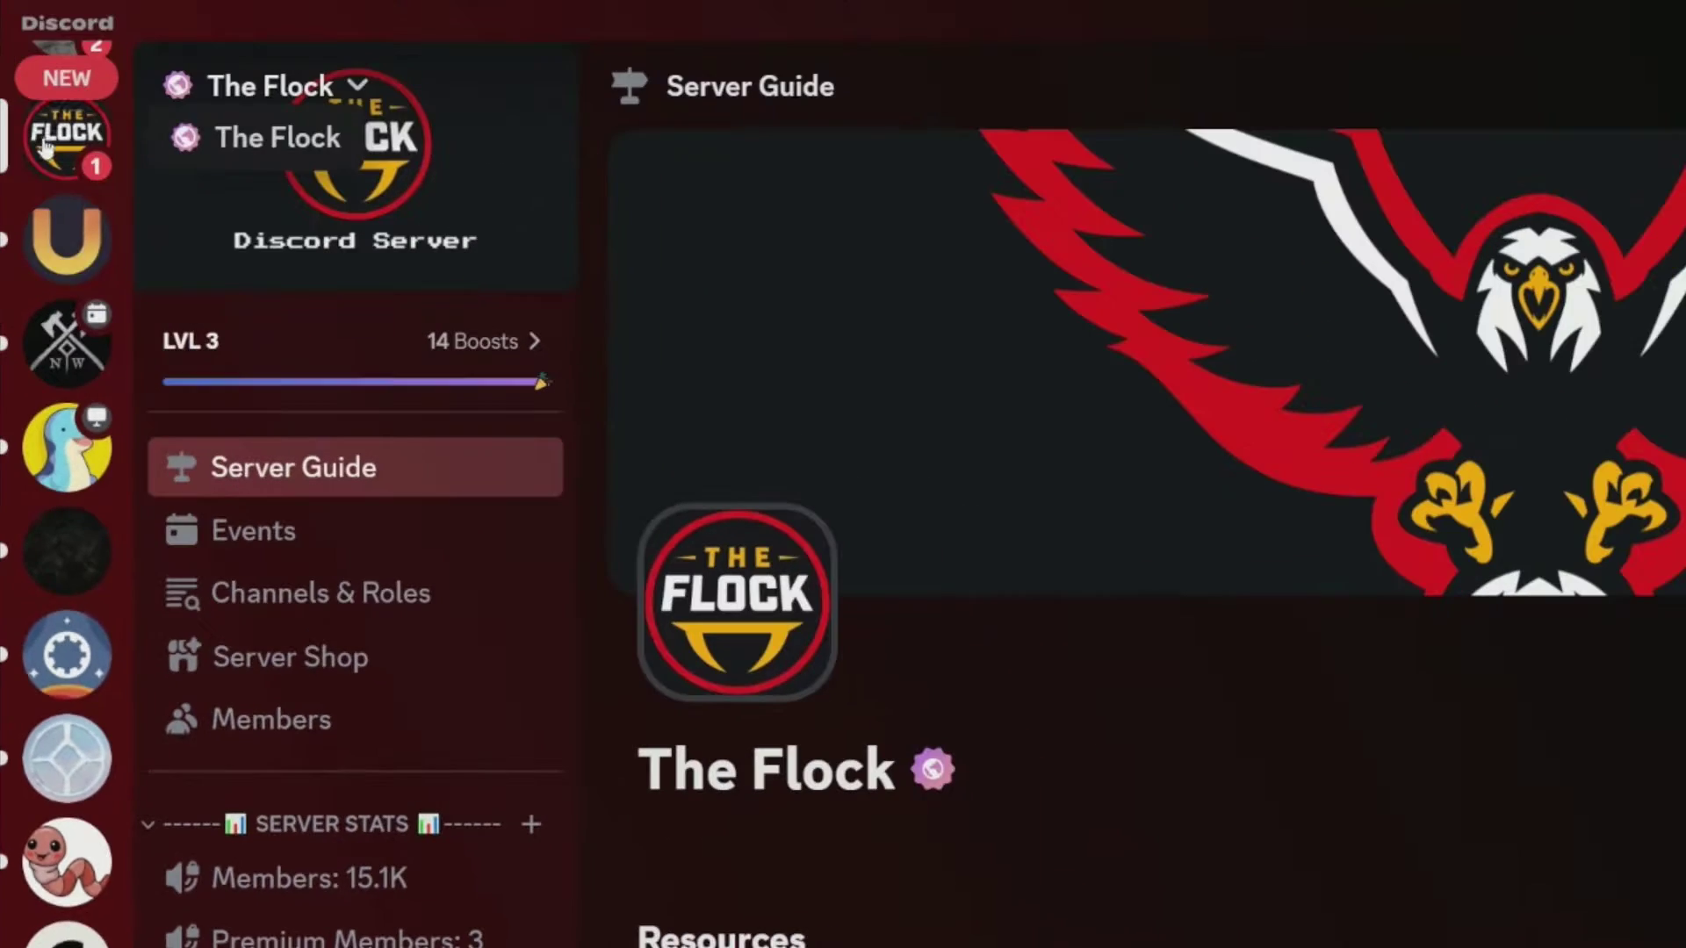
{"action": "right_click", "coordinate": [44, 137]}
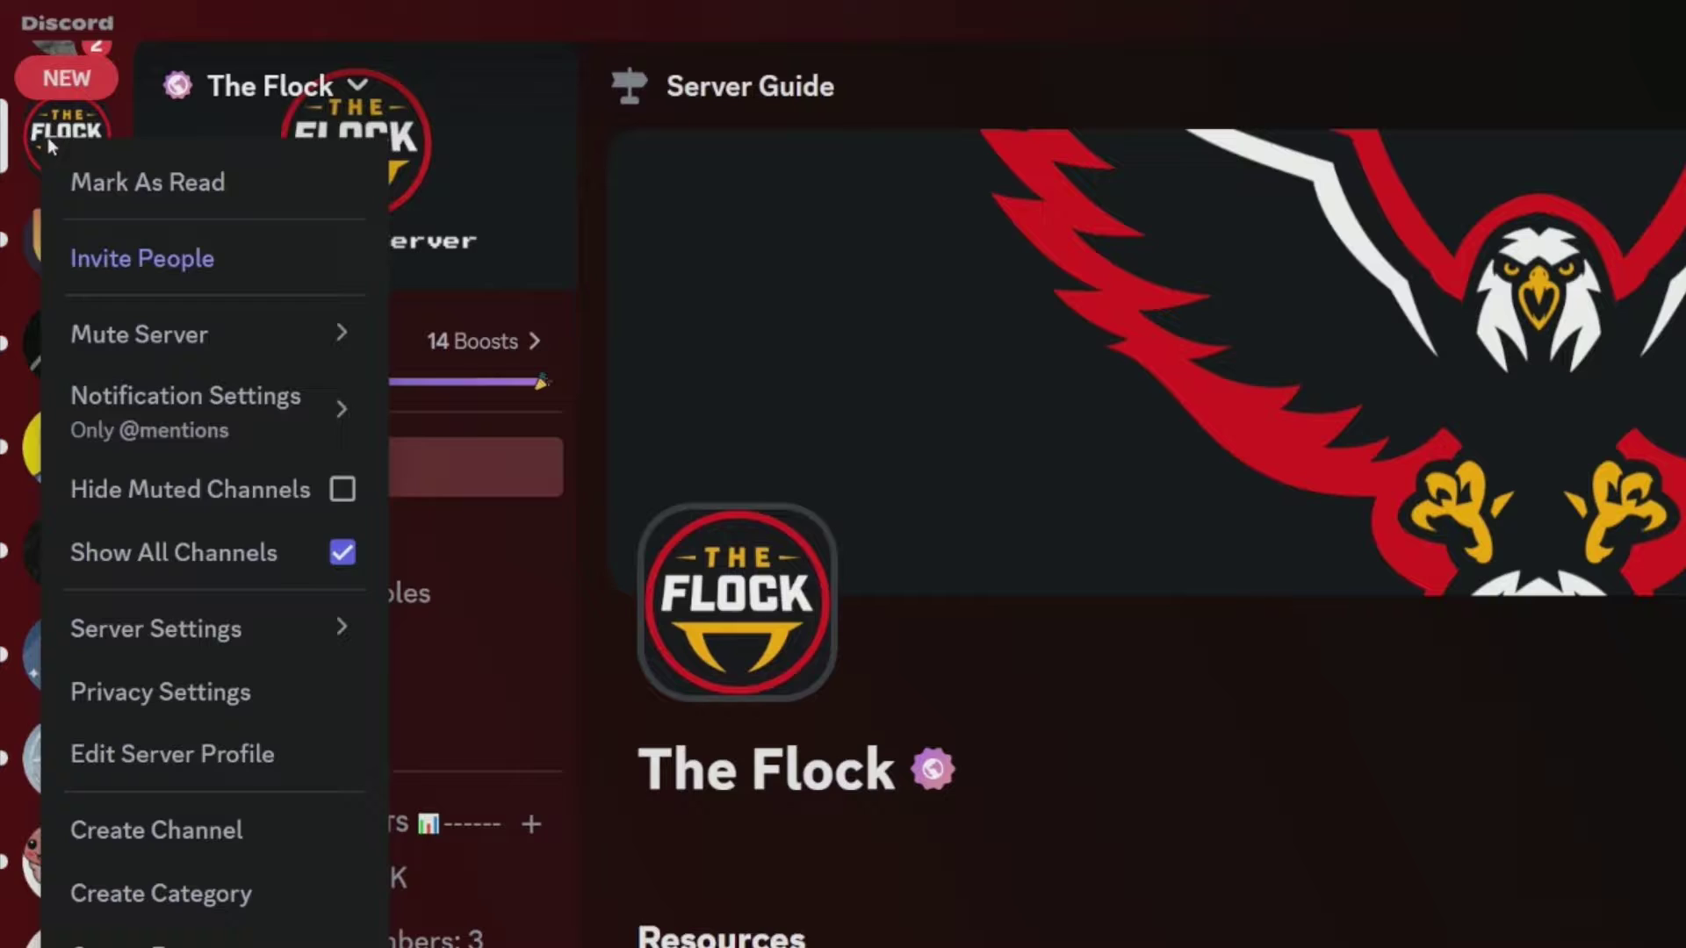
{"action": "mouse_move", "coordinate": [219, 632]}
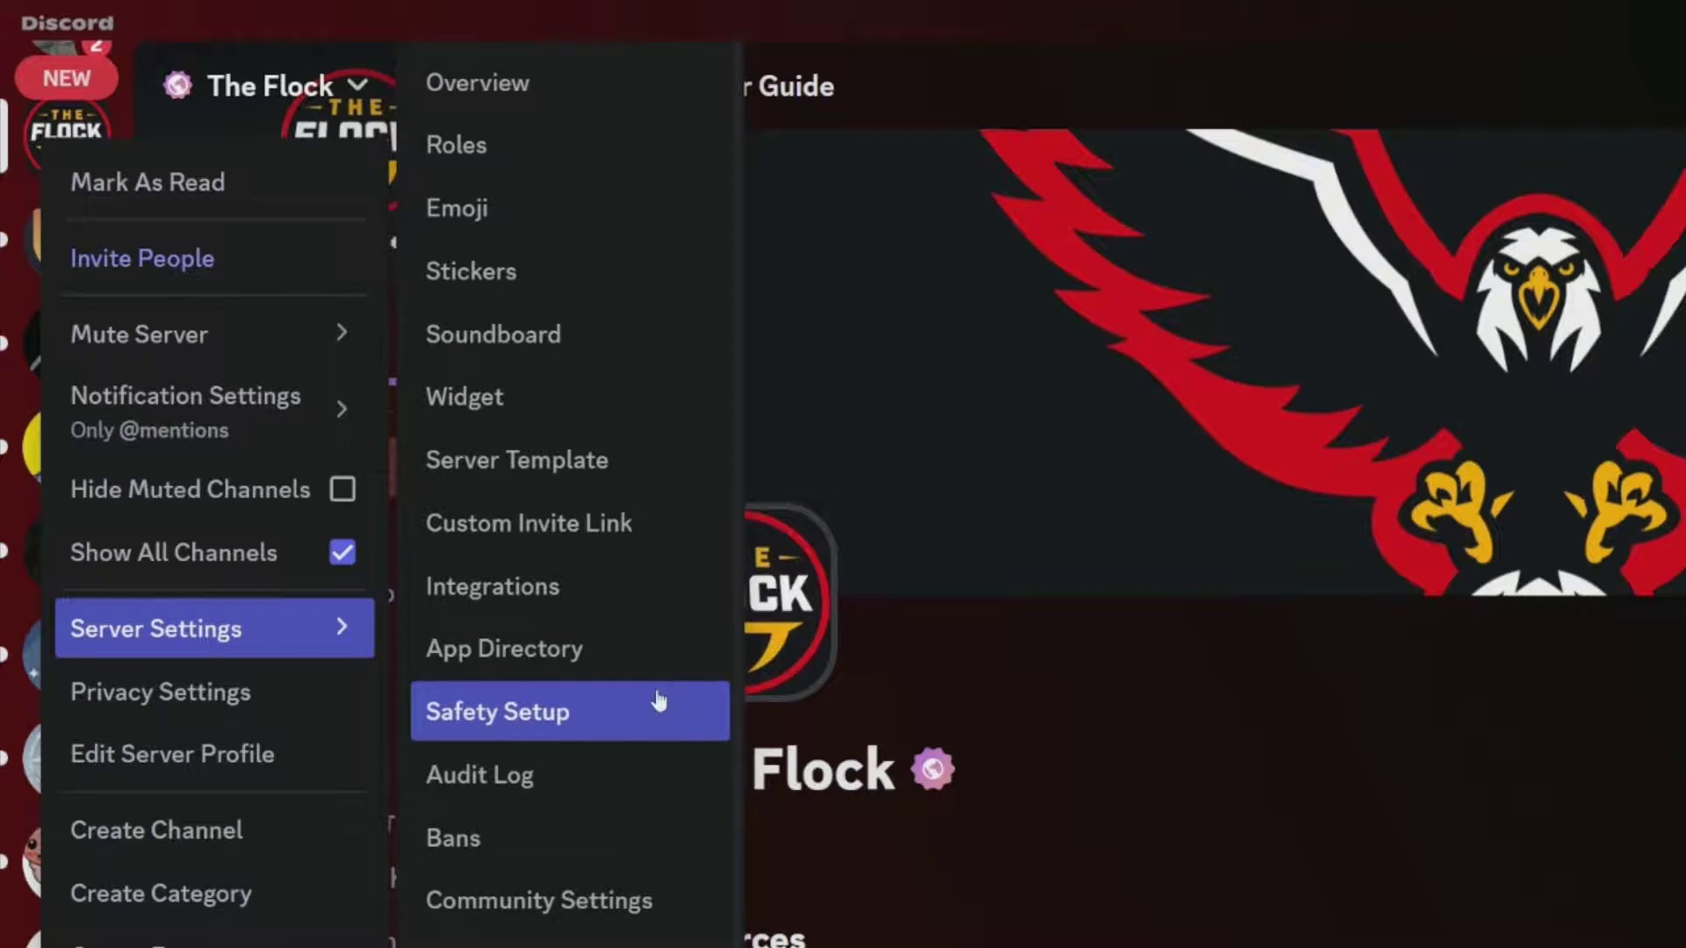
{"action": "scroll", "coordinate": [659, 700], "scroll_direction": "down", "scroll_amount": 3}
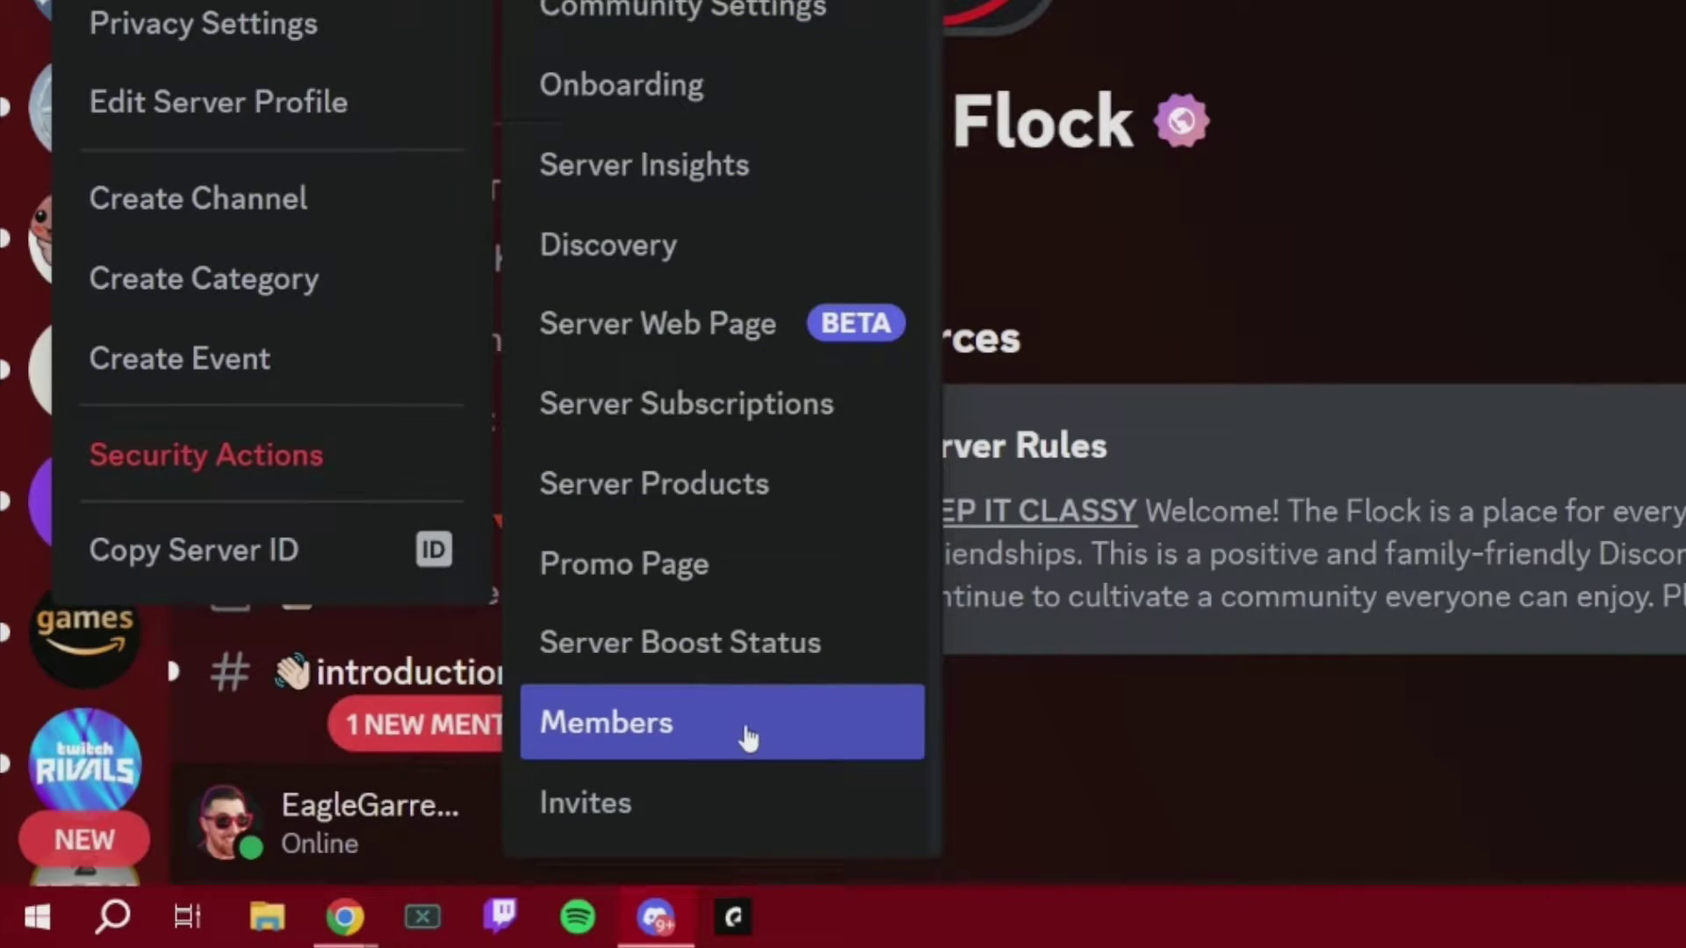
{"action": "left_click", "coordinate": [748, 738]}
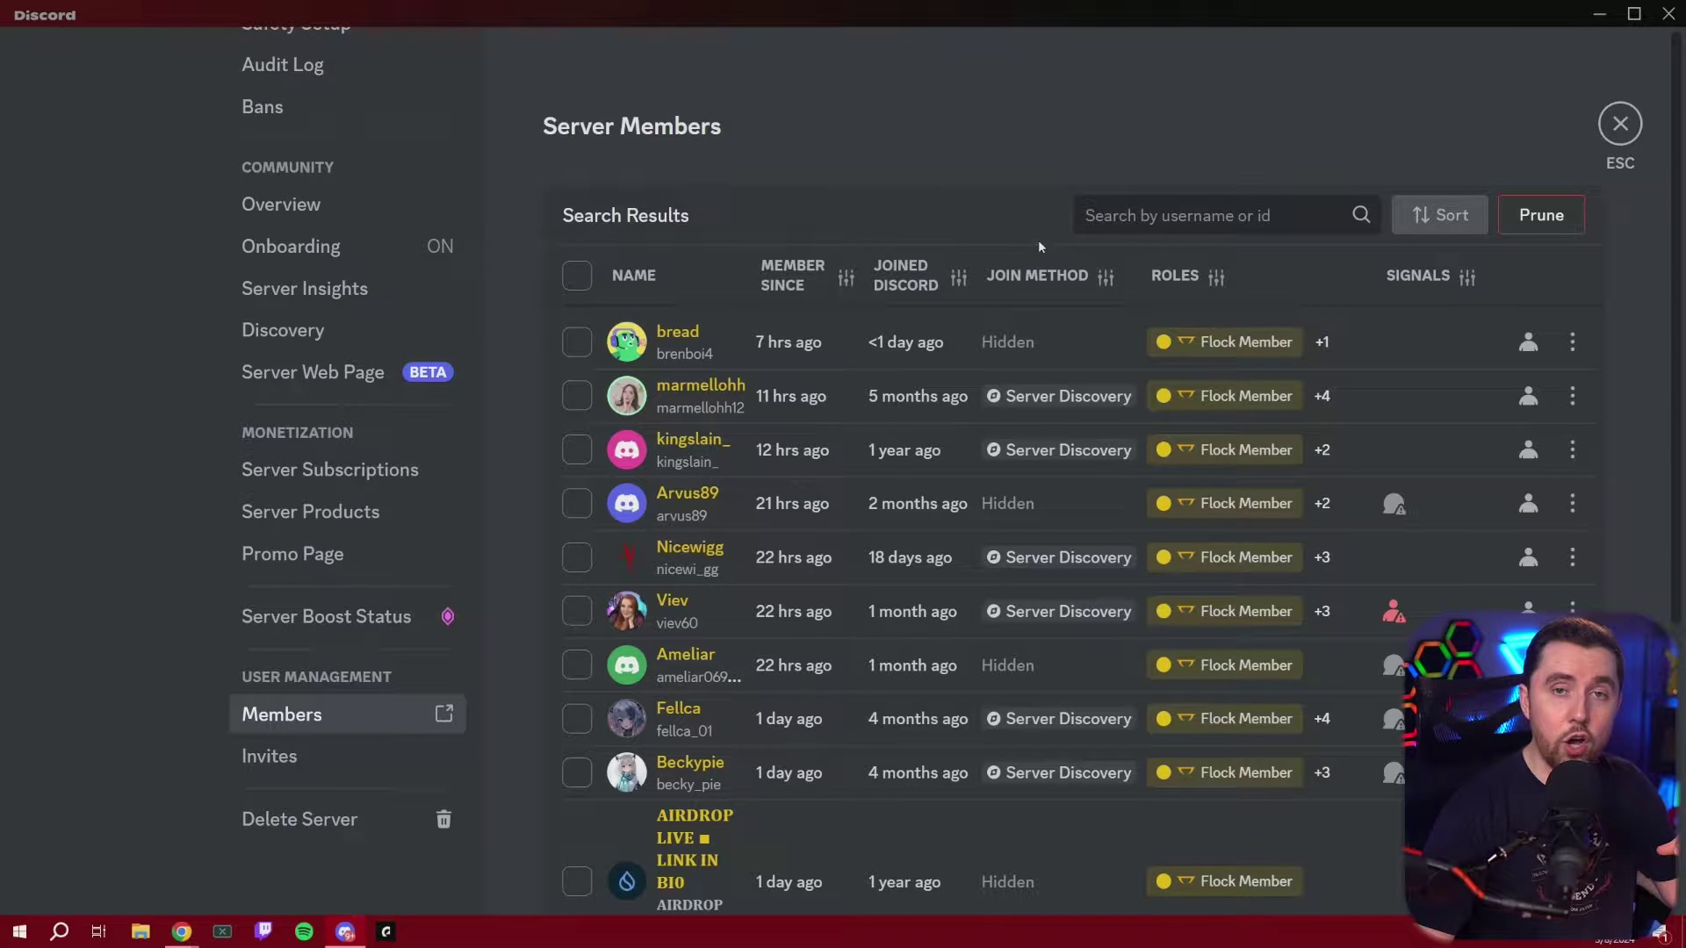
Leave the server settings and browse the member list on The Flock's own Members page
{"action": "left_click", "coordinate": [1620, 123]}
{"action": "left_click", "coordinate": [230, 491]}
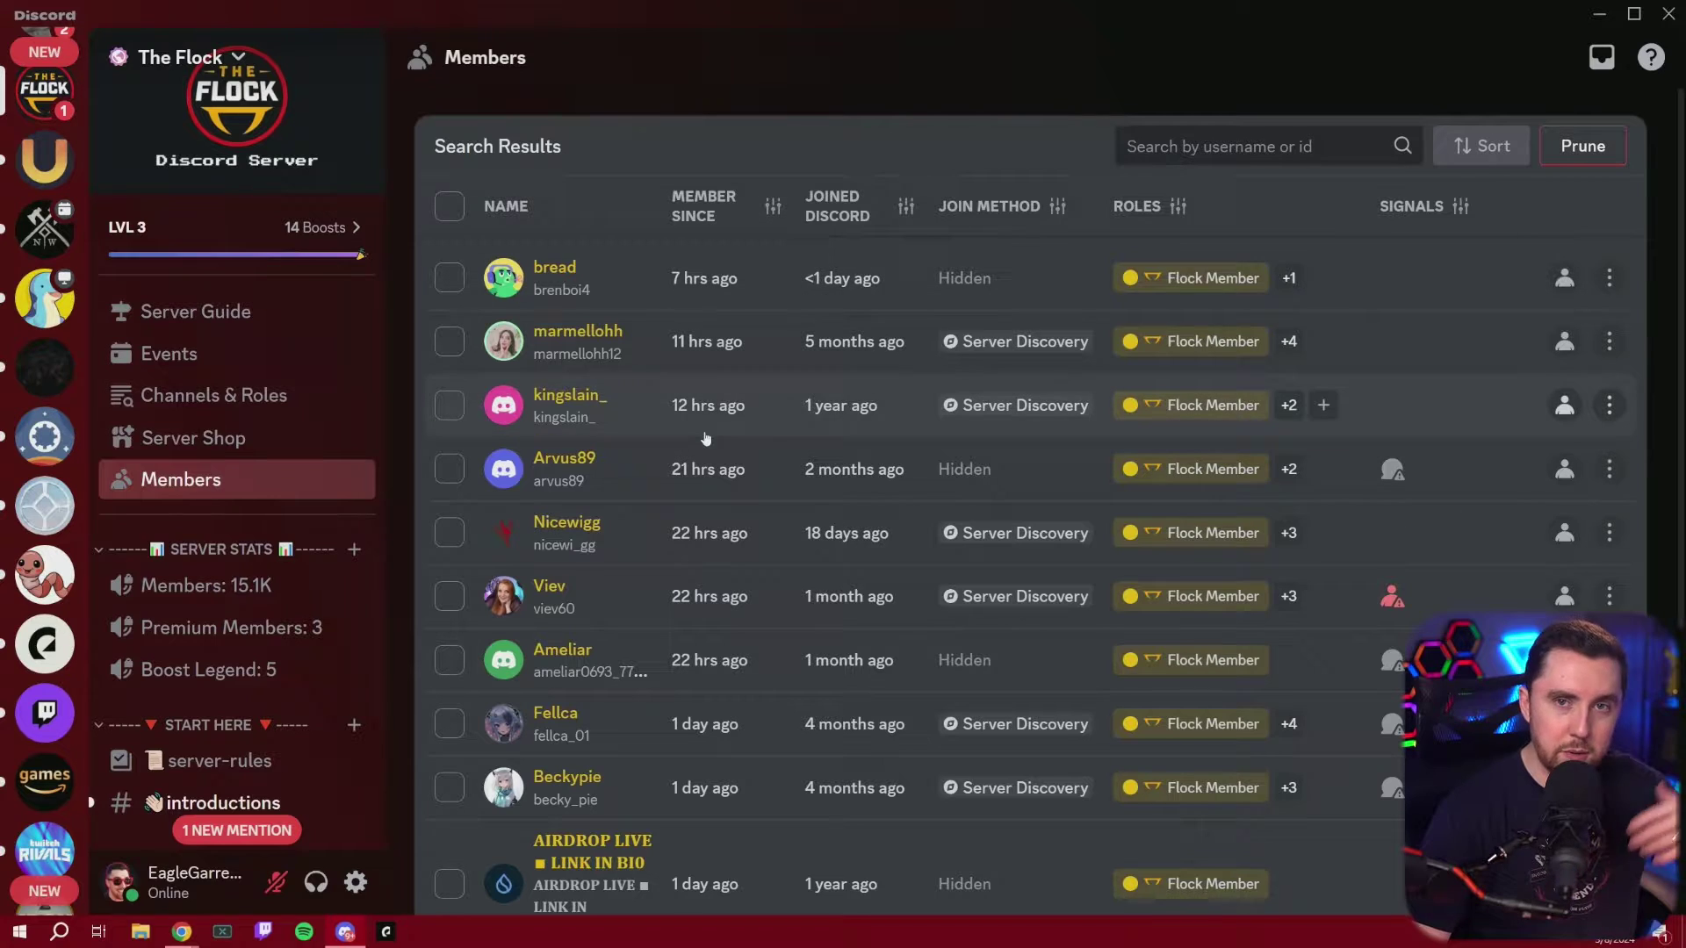
{"action": "scroll", "coordinate": [944, 296], "scroll_direction": "down", "scroll_amount": 2}
{"action": "scroll", "coordinate": [944, 295], "scroll_direction": "down", "scroll_amount": 4}
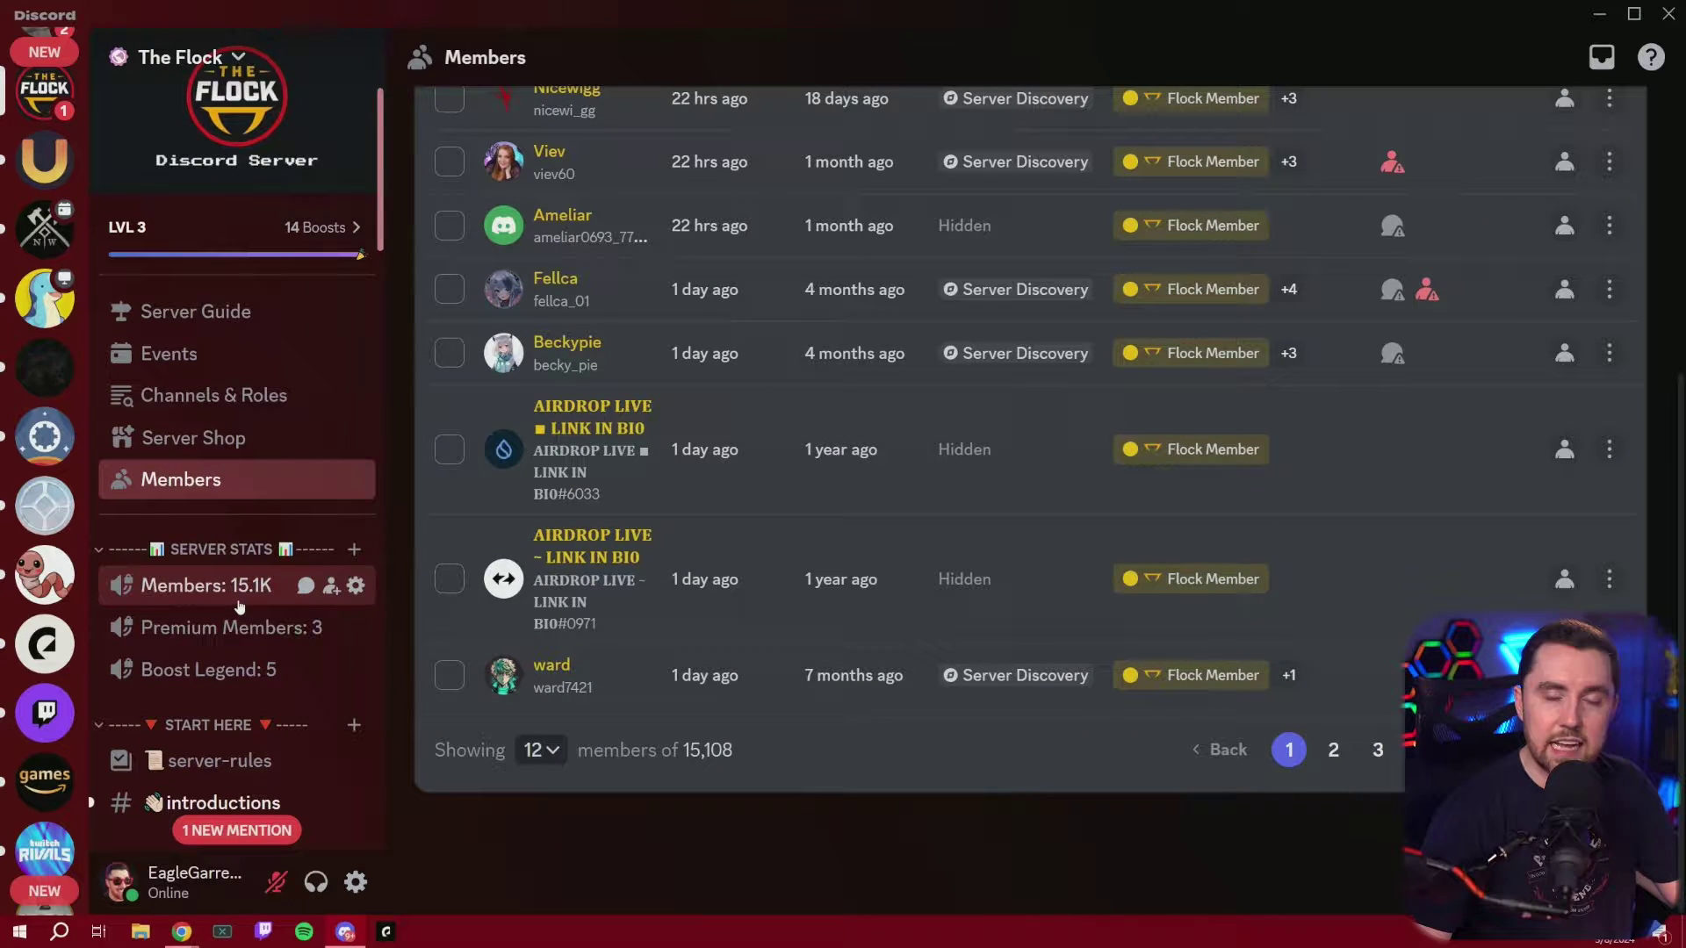
{"action": "scroll", "coordinate": [683, 588], "scroll_direction": "up", "scroll_amount": 5}
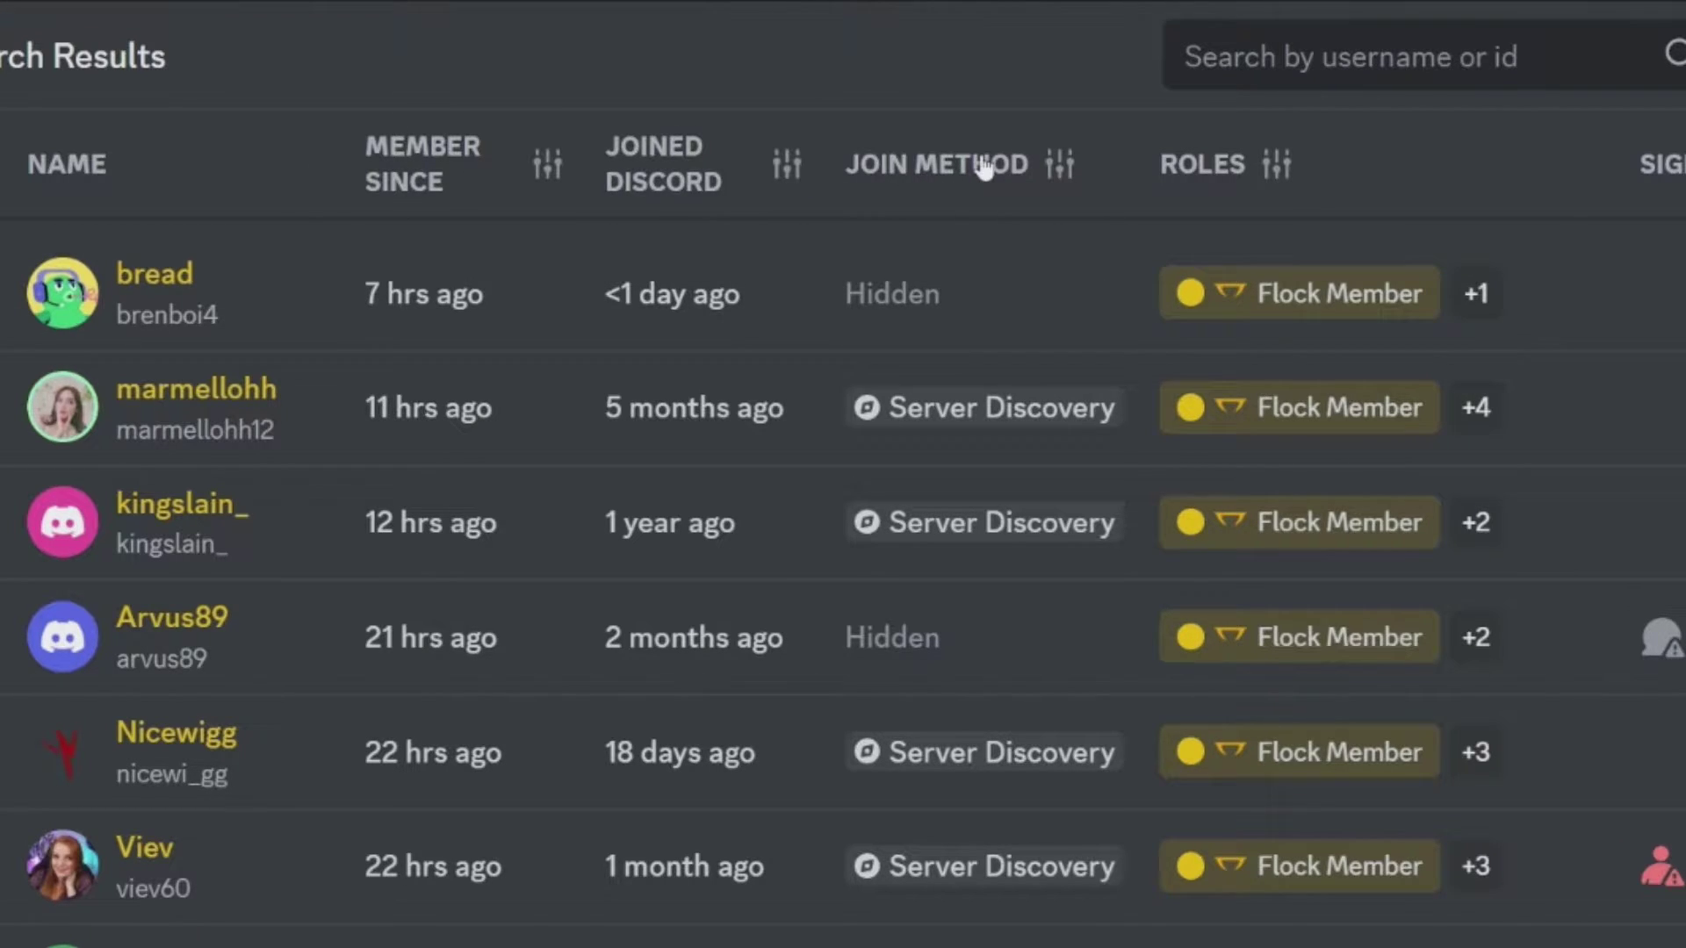
Examine the Join Method, Roles and Signals columns of the newest members for suspicious accounts
{"action": "scroll", "coordinate": [878, 640], "scroll_direction": "down", "scroll_amount": 3}
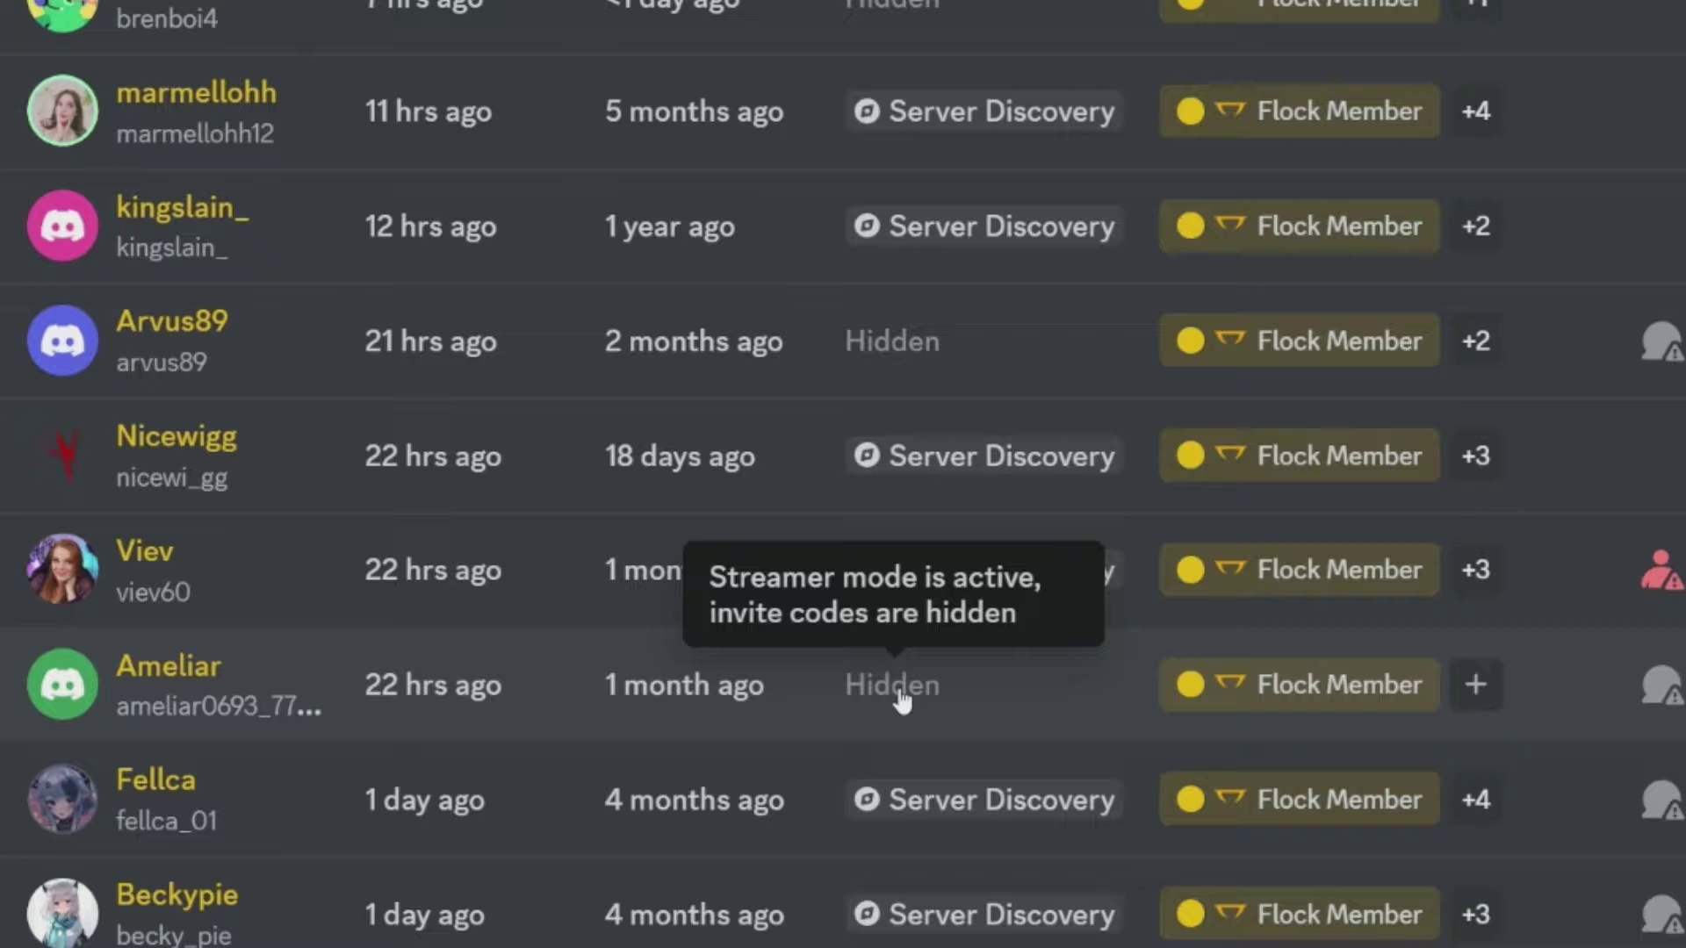
{"action": "scroll", "coordinate": [900, 698], "scroll_direction": "up", "scroll_amount": 3}
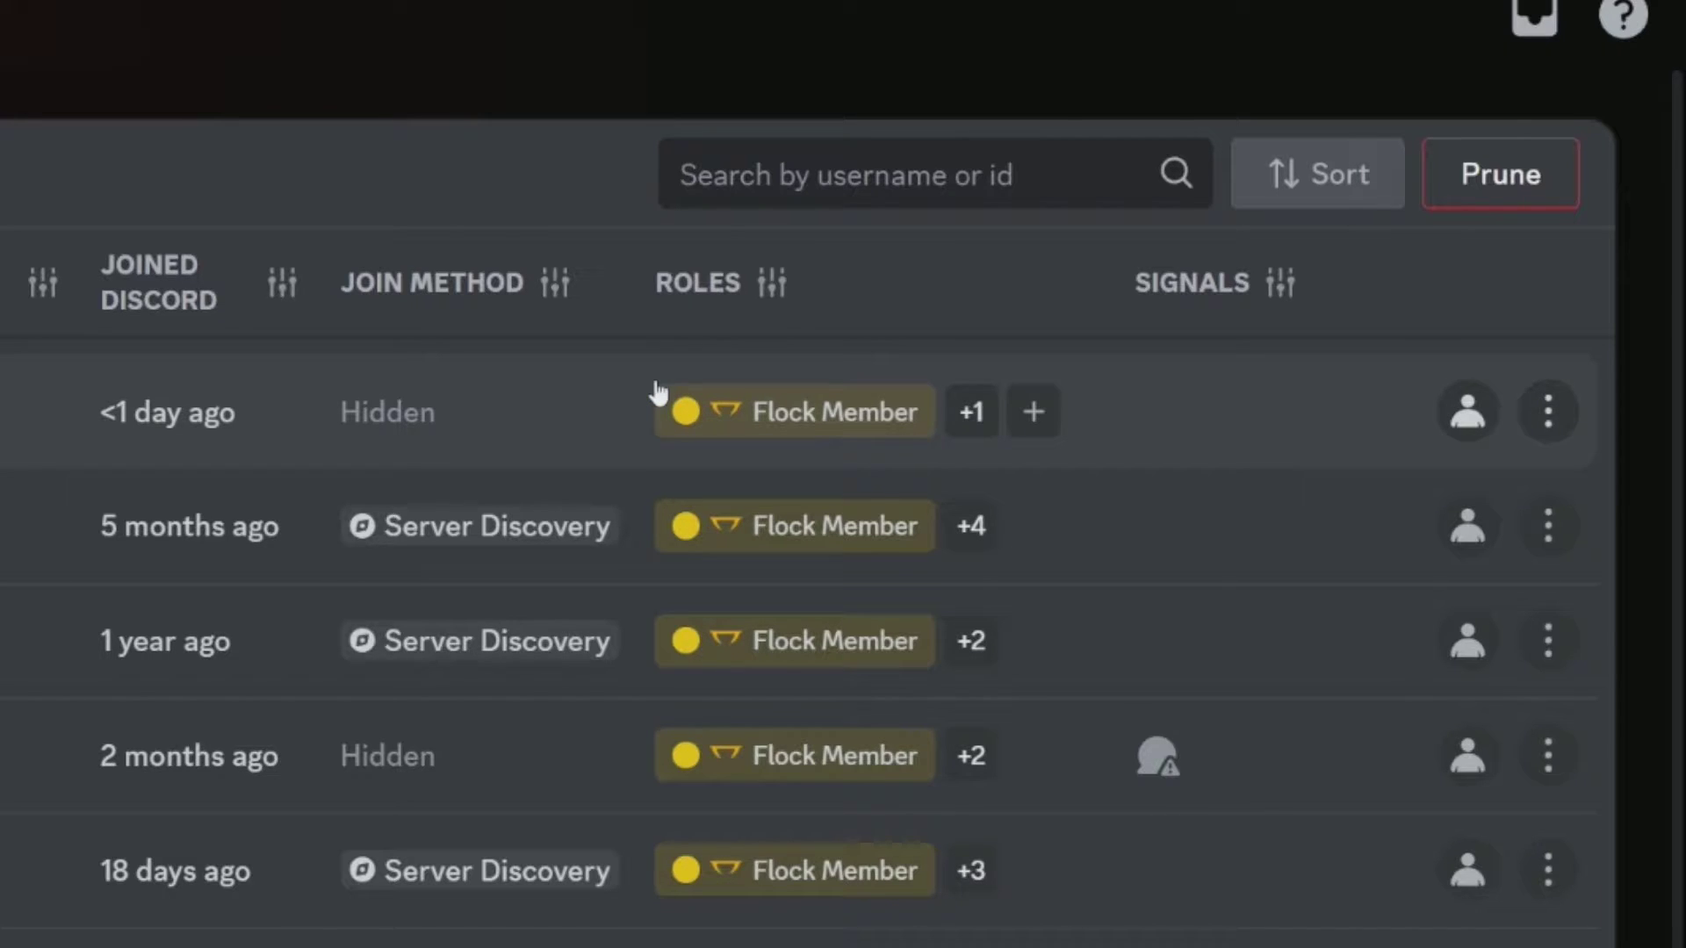
{"action": "scroll", "coordinate": [834, 404], "scroll_direction": "down", "scroll_amount": 3}
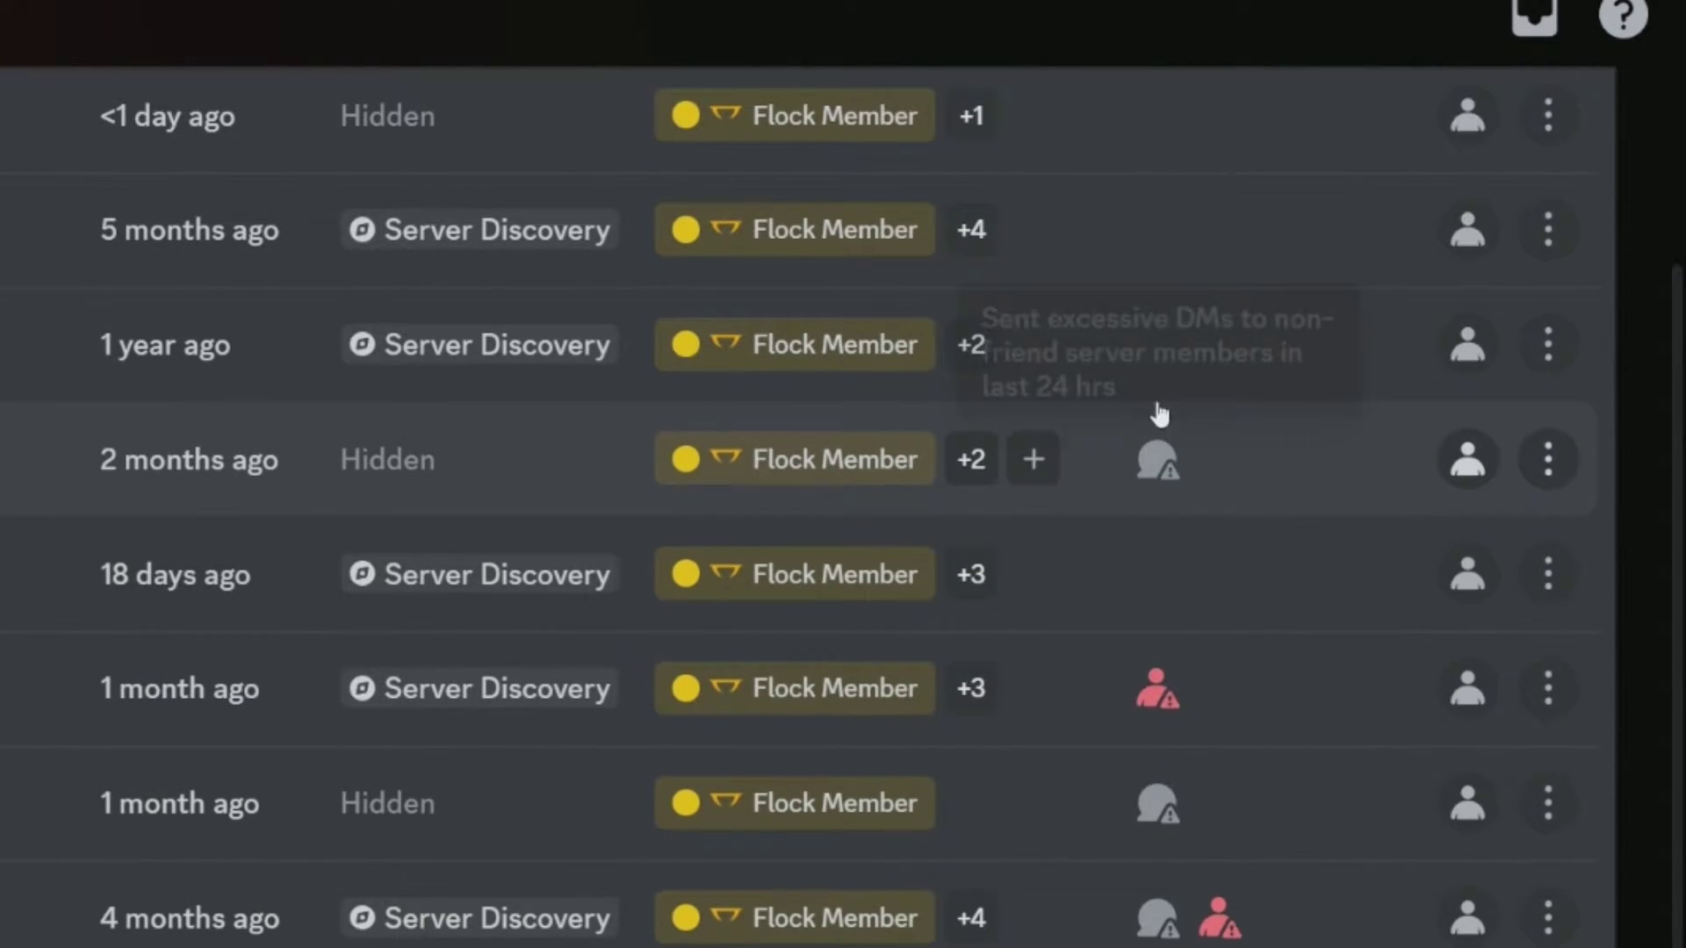
{"action": "scroll", "coordinate": [1150, 492], "scroll_direction": "up", "scroll_amount": 3}
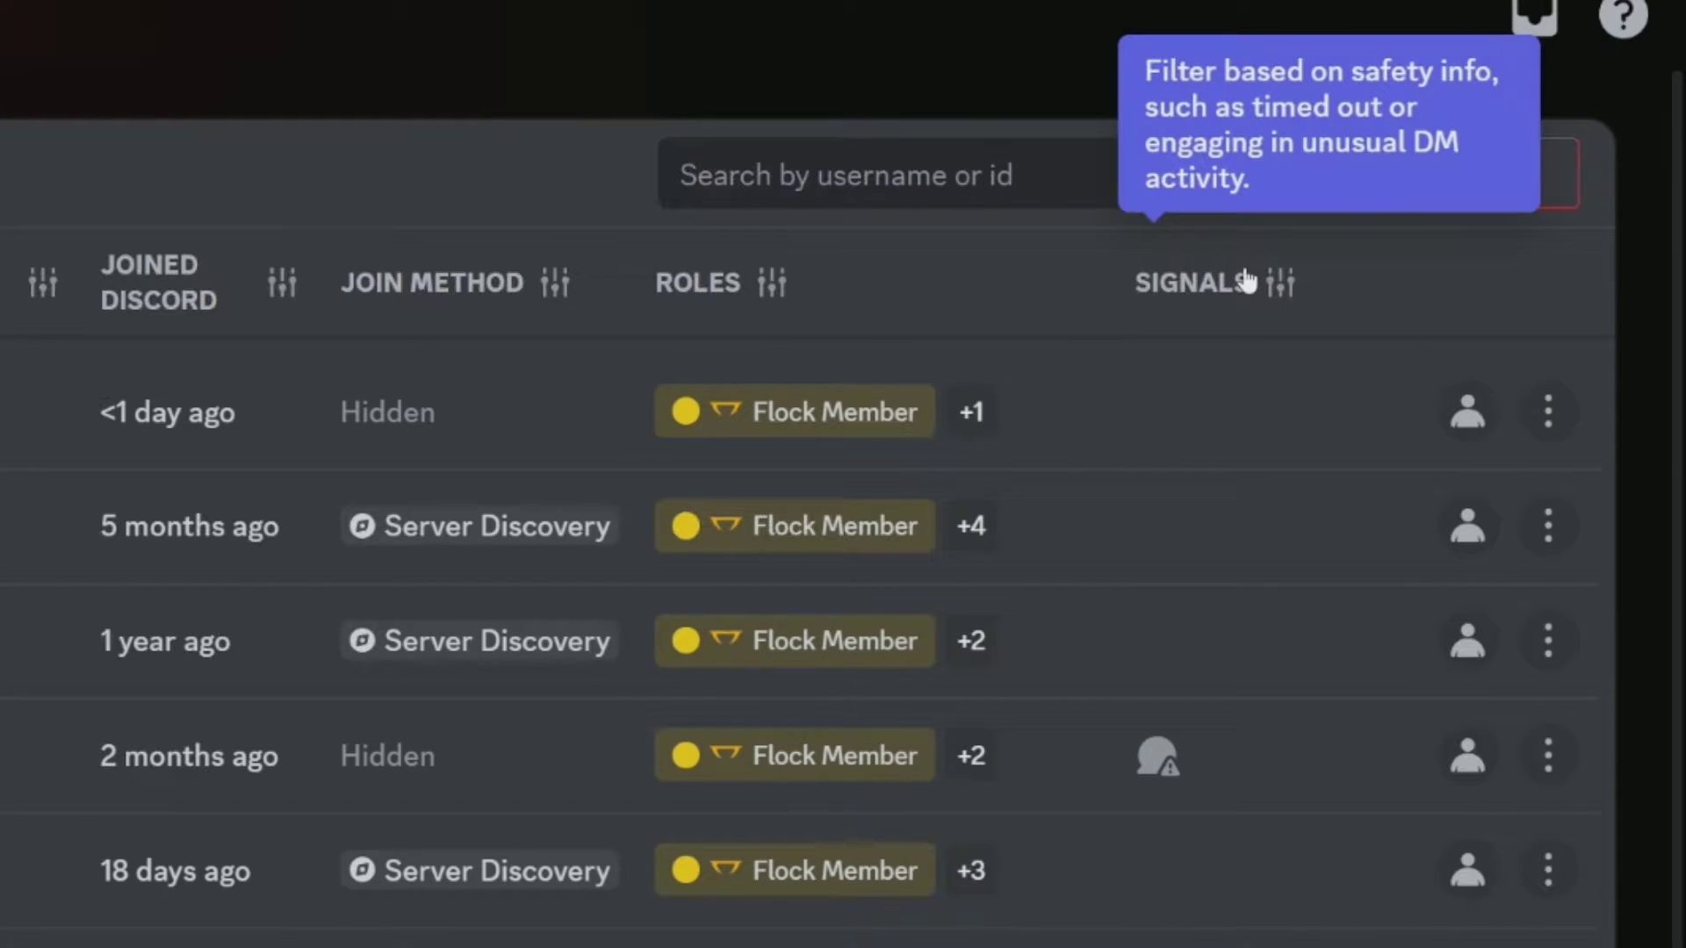
{"action": "scroll", "coordinate": [1197, 474], "scroll_direction": "down", "scroll_amount": 2}
{"action": "scroll", "coordinate": [1197, 468], "scroll_direction": "down", "scroll_amount": 5}
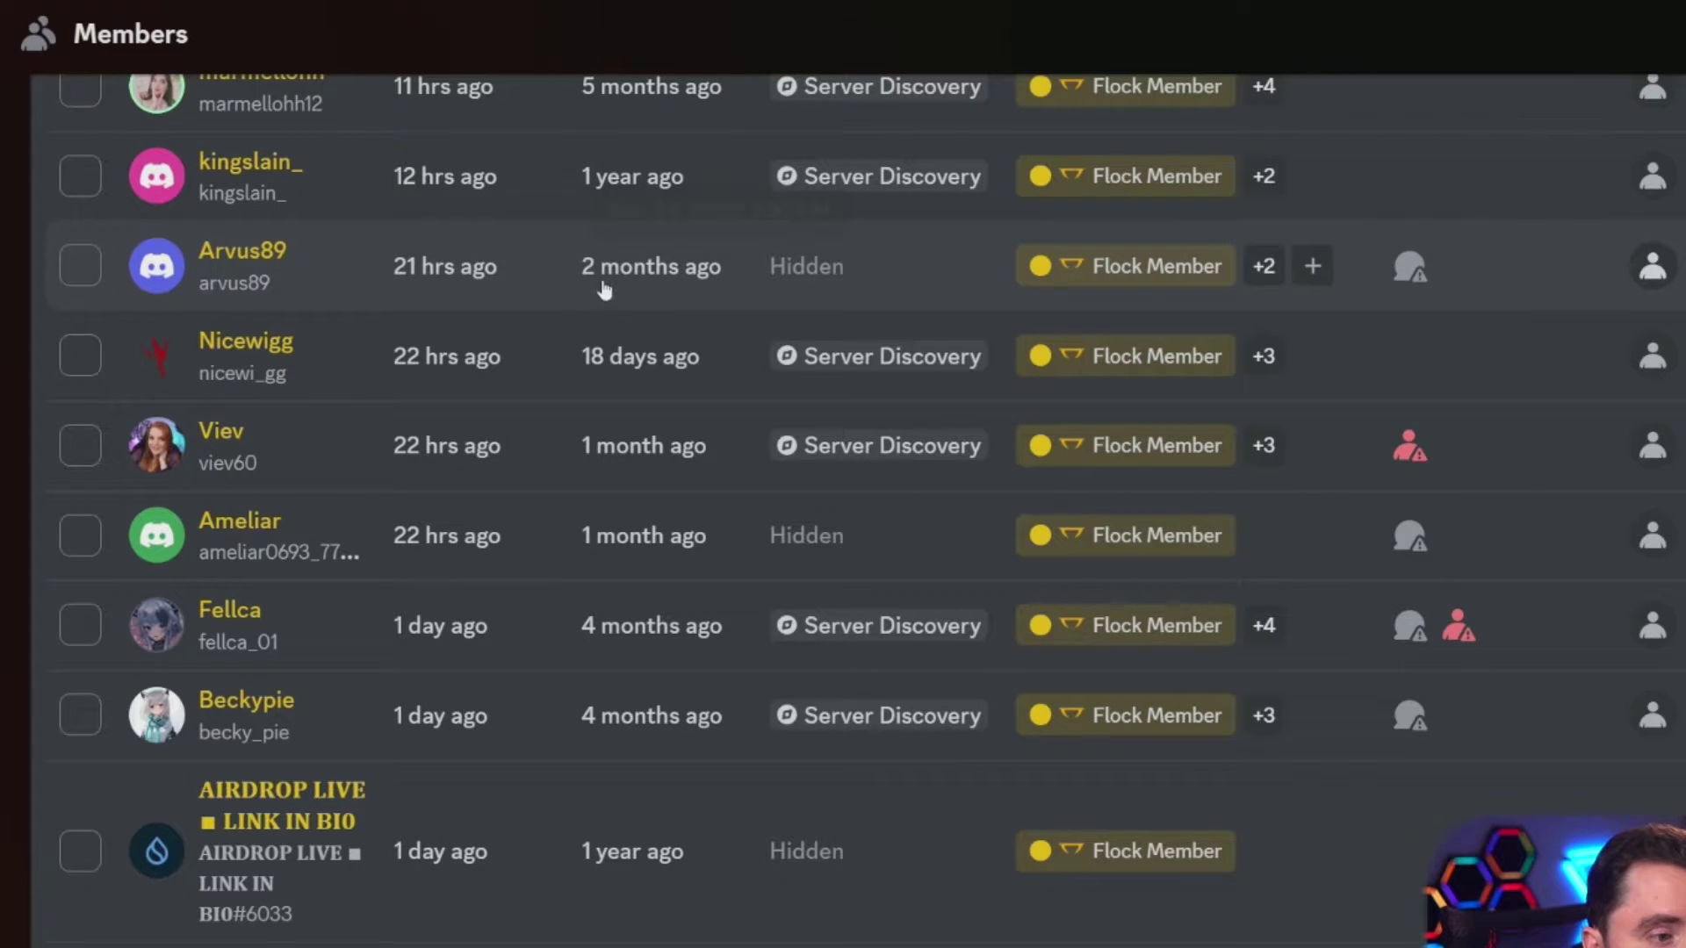
Inspect the fourth listed member's server join date, Discord join date, warning signal and available moderation actions
{"action": "mouse_move", "coordinate": [455, 281]}
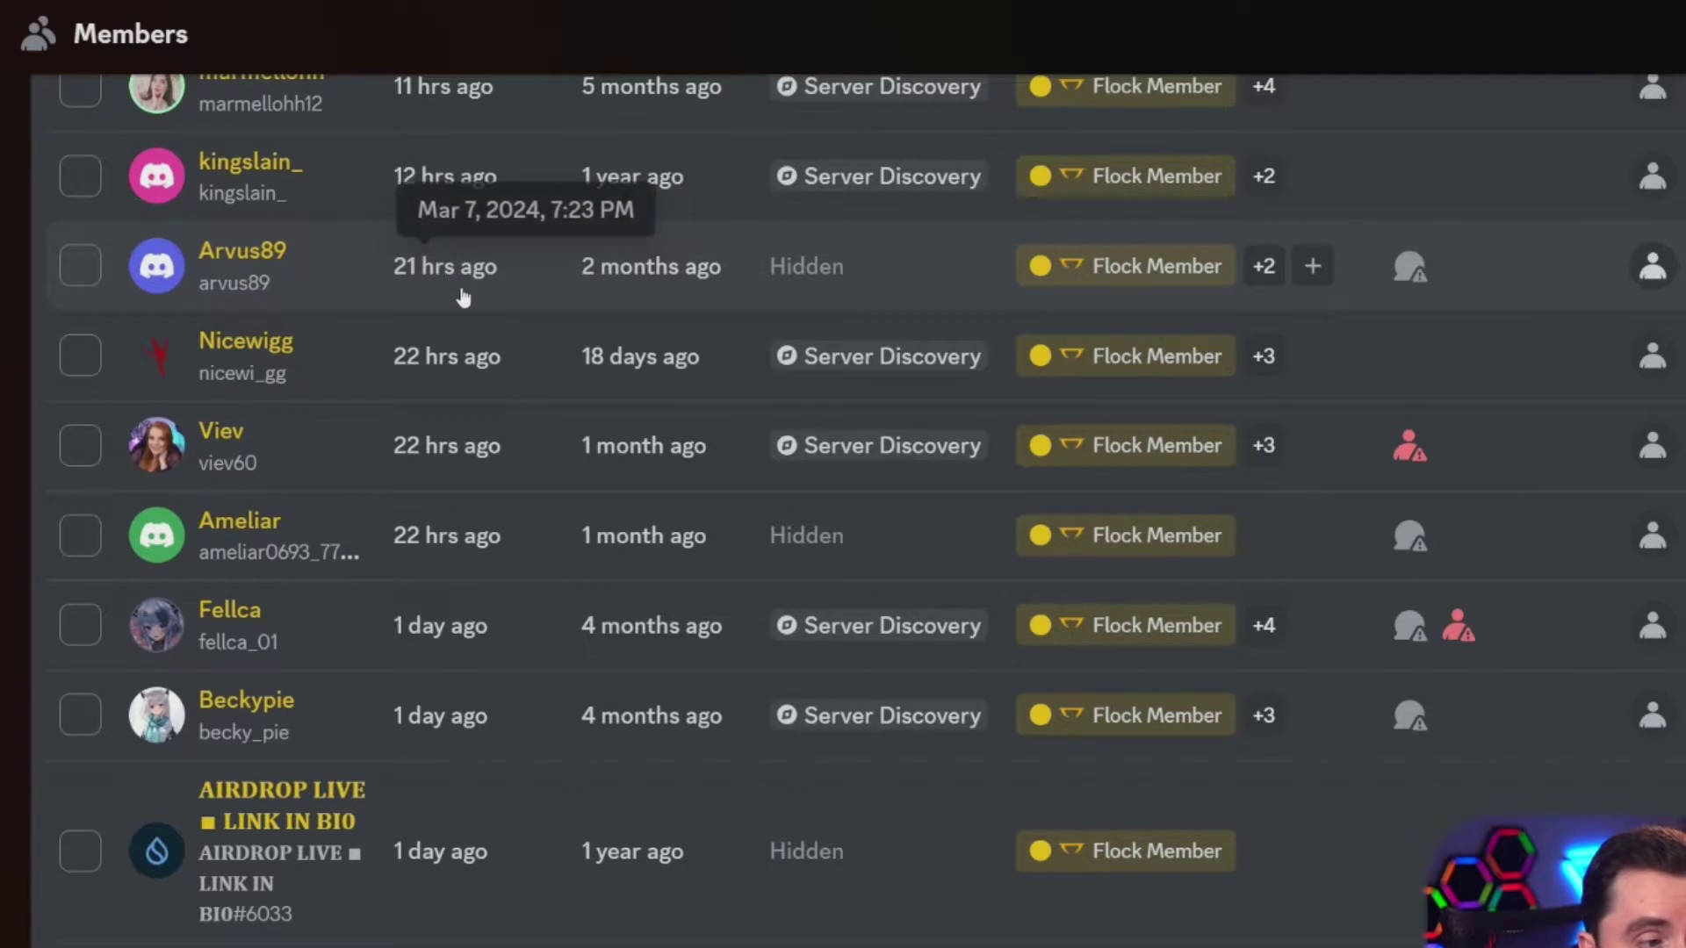
{"action": "scroll", "coordinate": [457, 290], "scroll_direction": "up", "scroll_amount": 4}
{"action": "scroll", "coordinate": [481, 590], "scroll_direction": "down", "scroll_amount": 3}
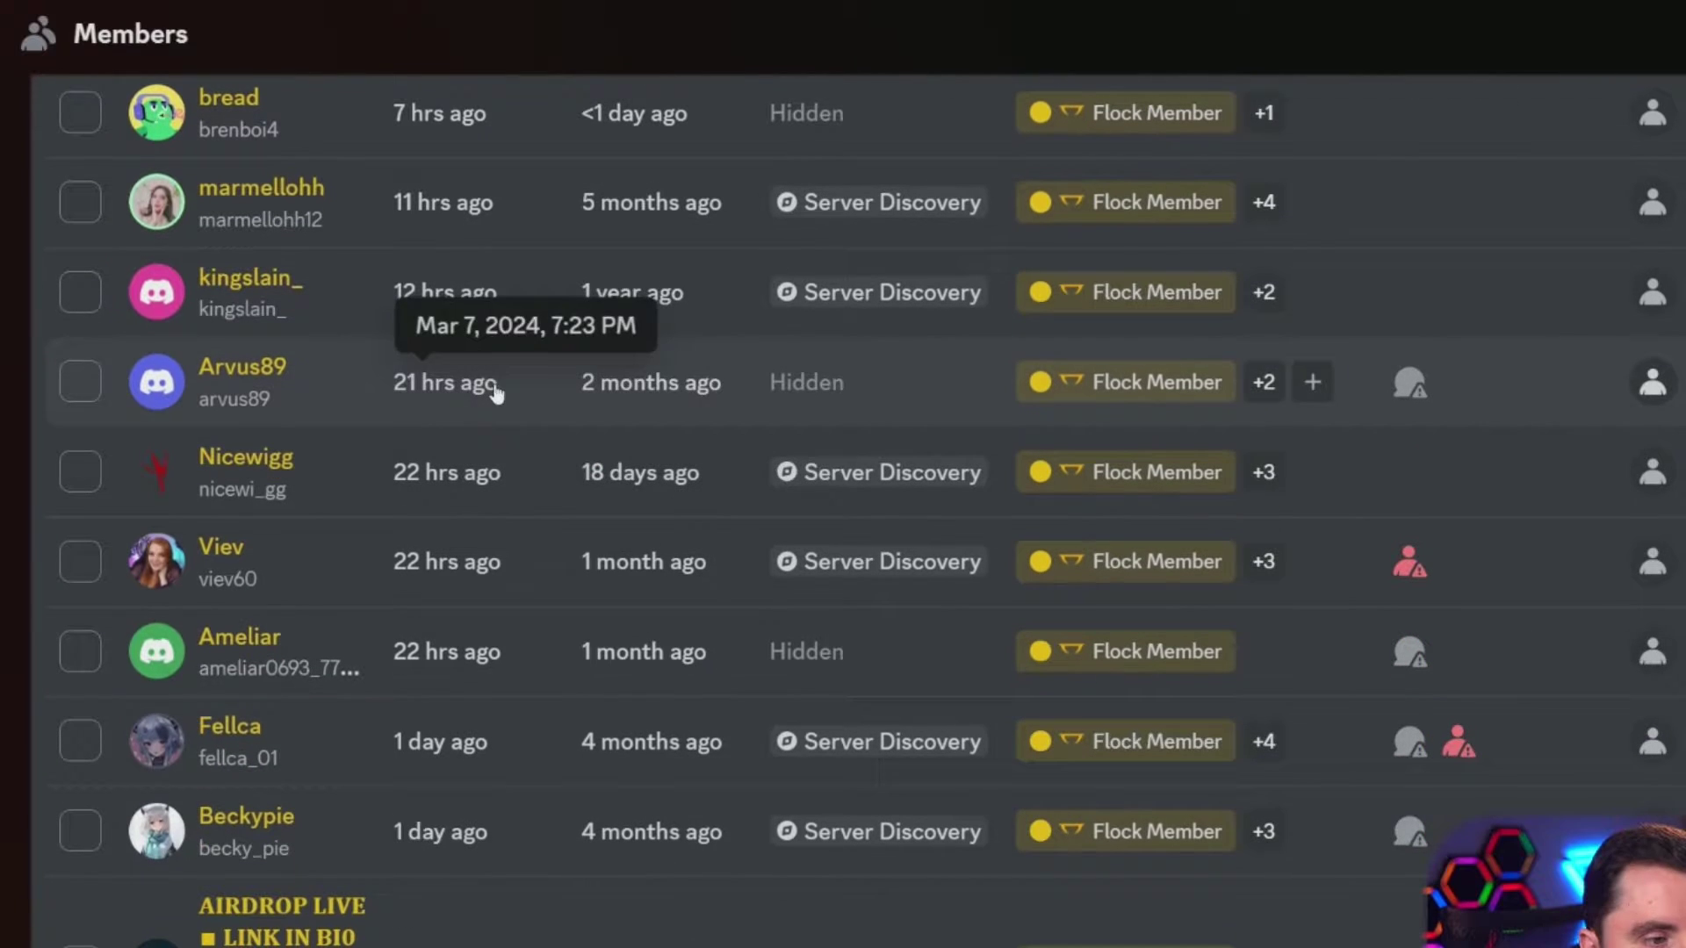
{"action": "mouse_move", "coordinate": [684, 387]}
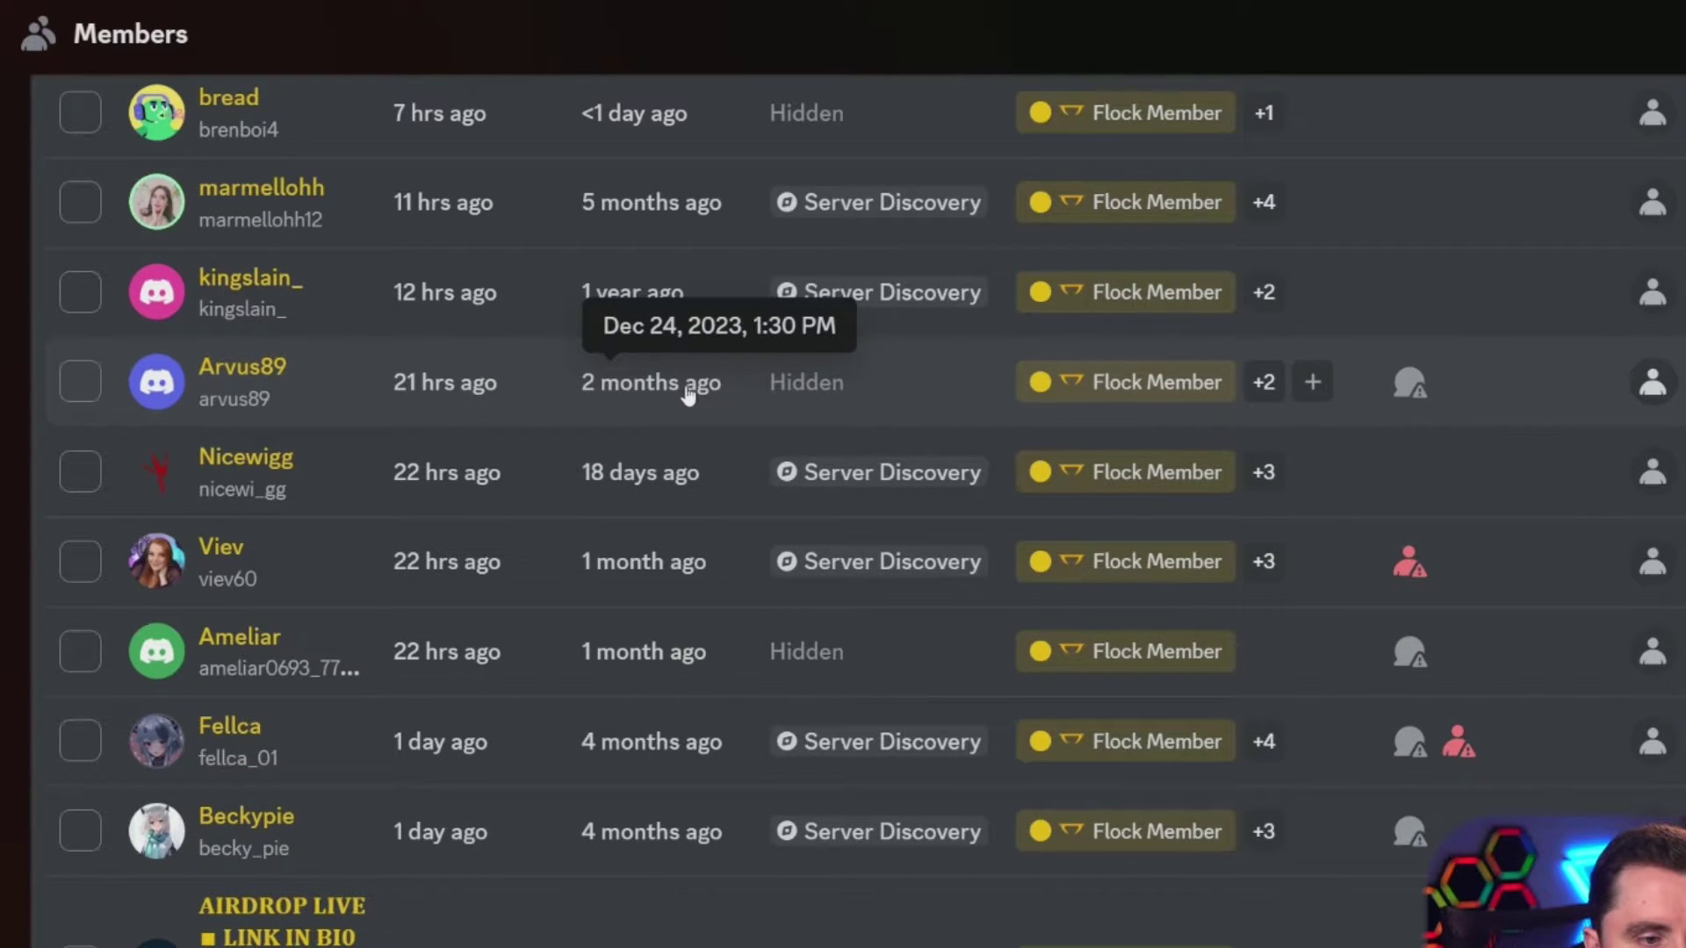
{"action": "mouse_move", "coordinate": [1397, 395]}
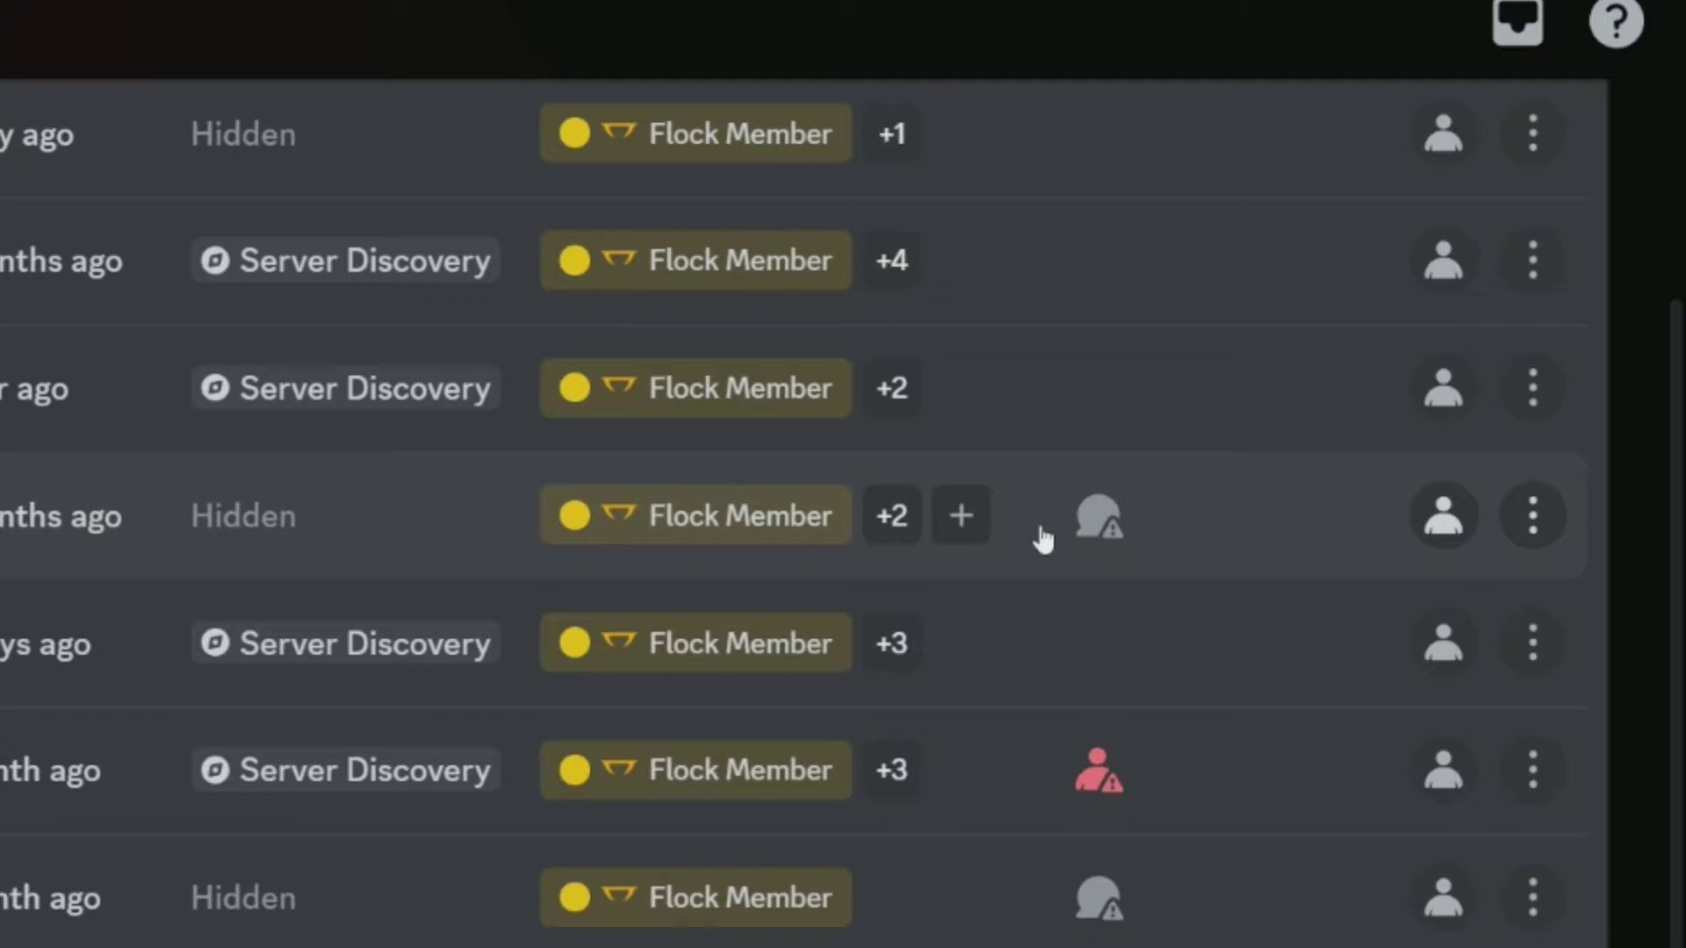
{"action": "mouse_move", "coordinate": [1115, 531]}
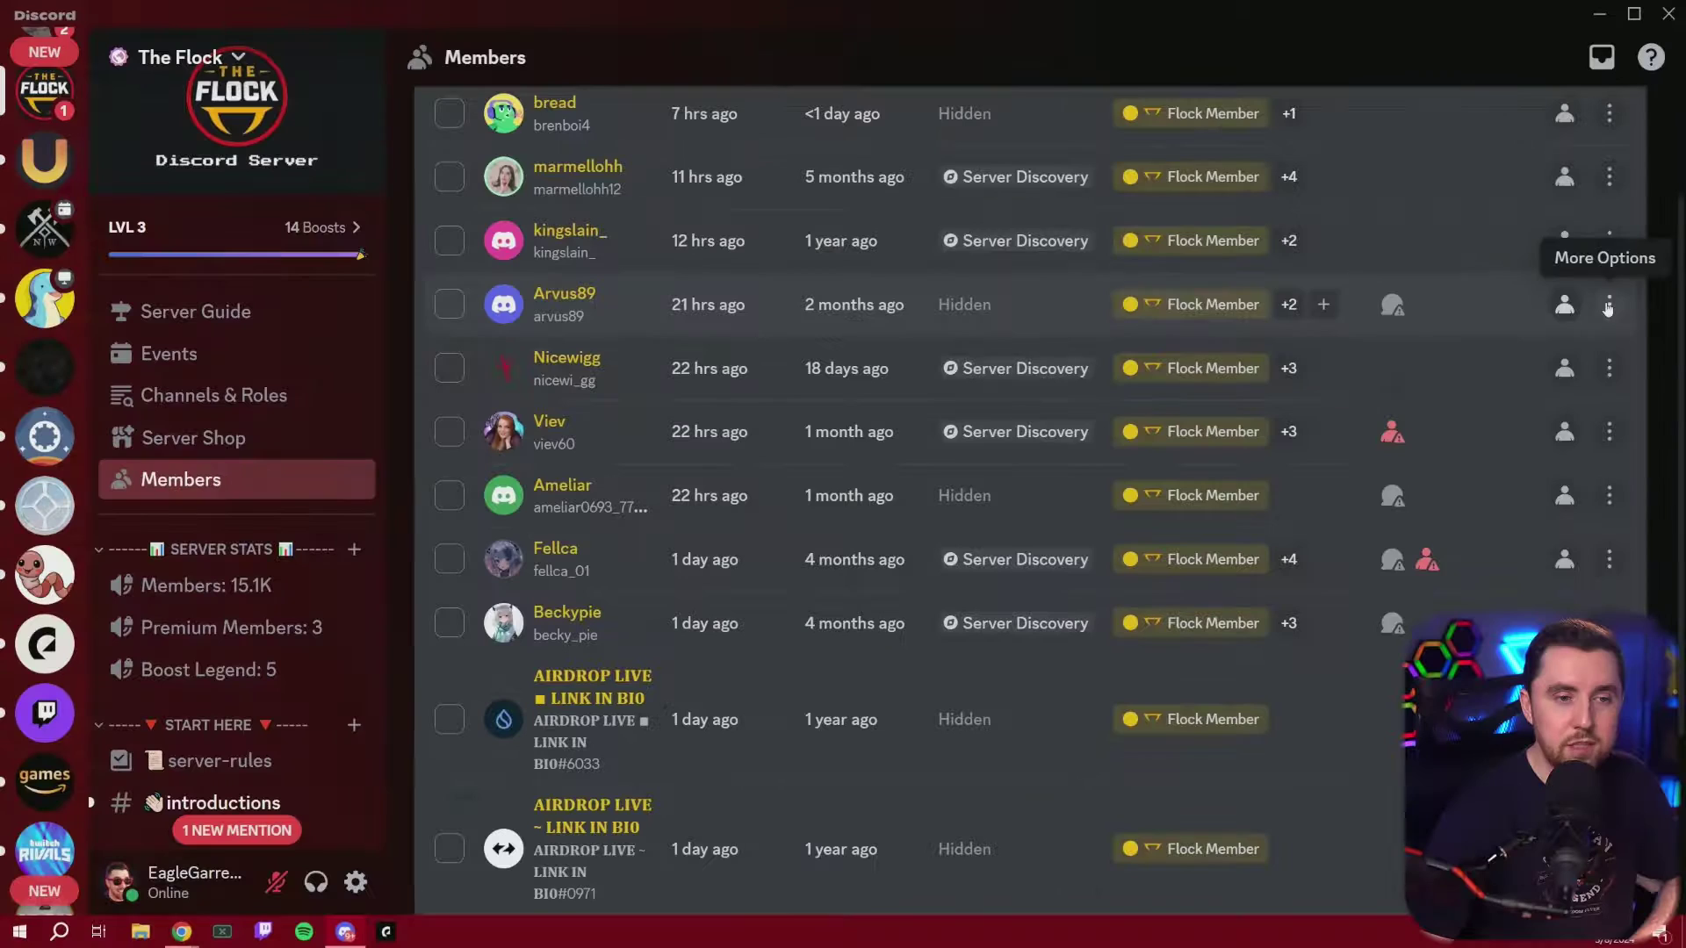
{"action": "left_click", "coordinate": [1532, 520]}
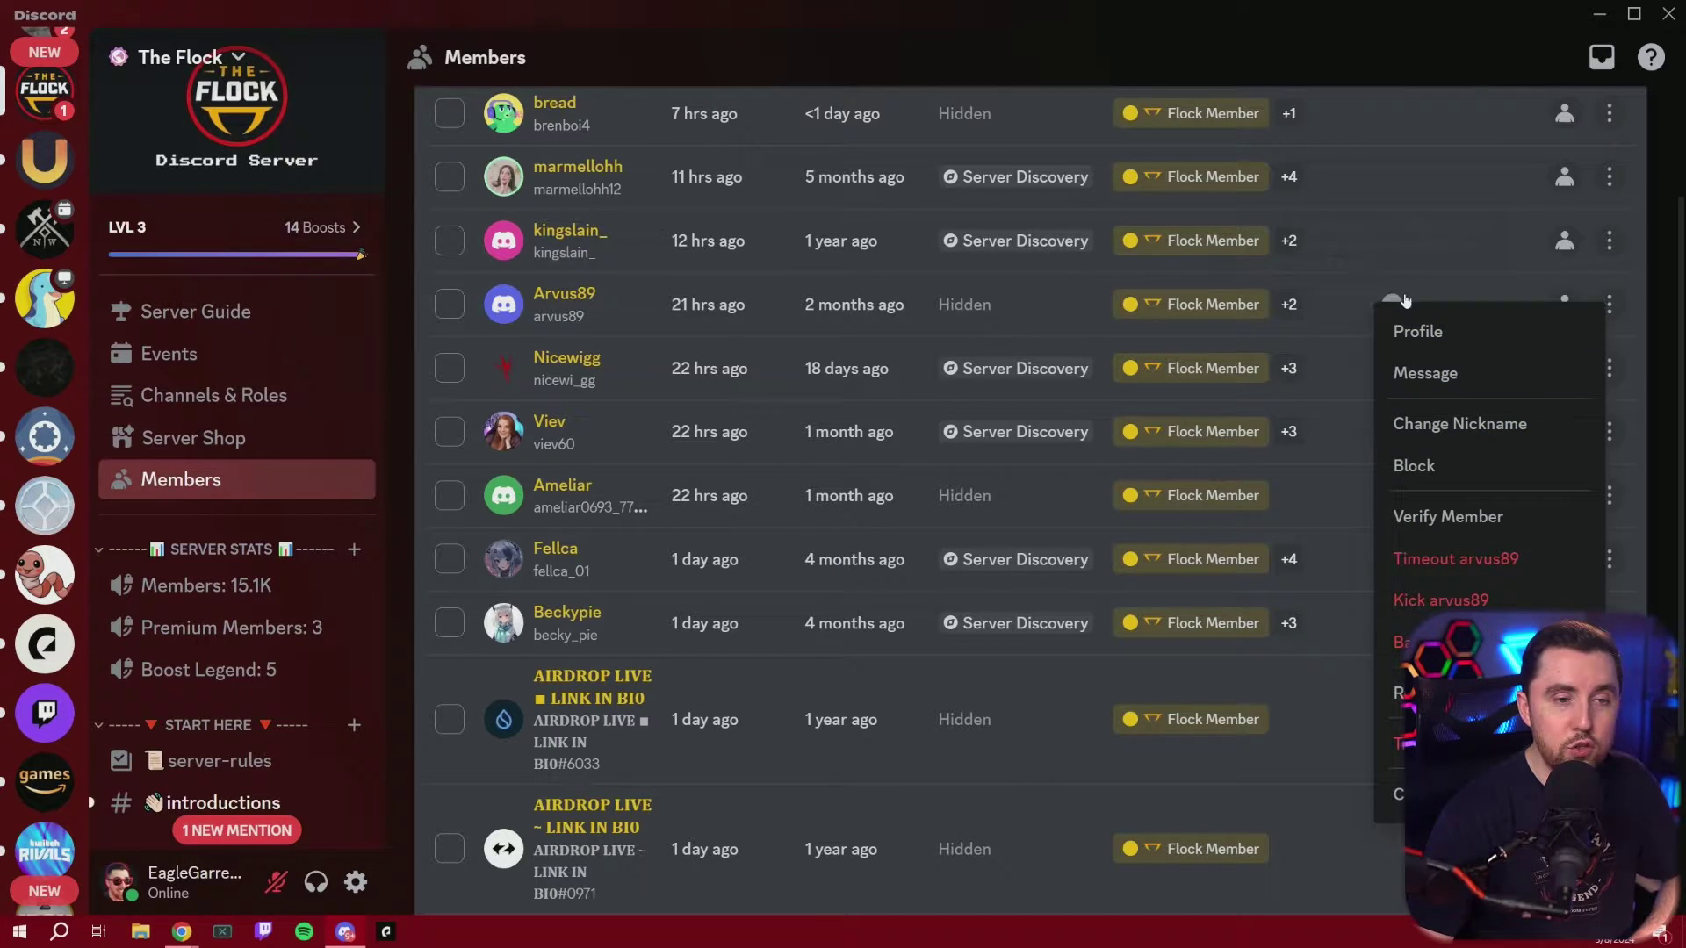
{"action": "left_click", "coordinate": [437, 462]}
Filter the member list by the Unusual DM Activity and Unusual Account Activity signals
{"action": "scroll", "coordinate": [1282, 413], "scroll_direction": "down", "scroll_amount": 1}
{"action": "scroll", "coordinate": [1295, 368], "scroll_direction": "up", "scroll_amount": 3}
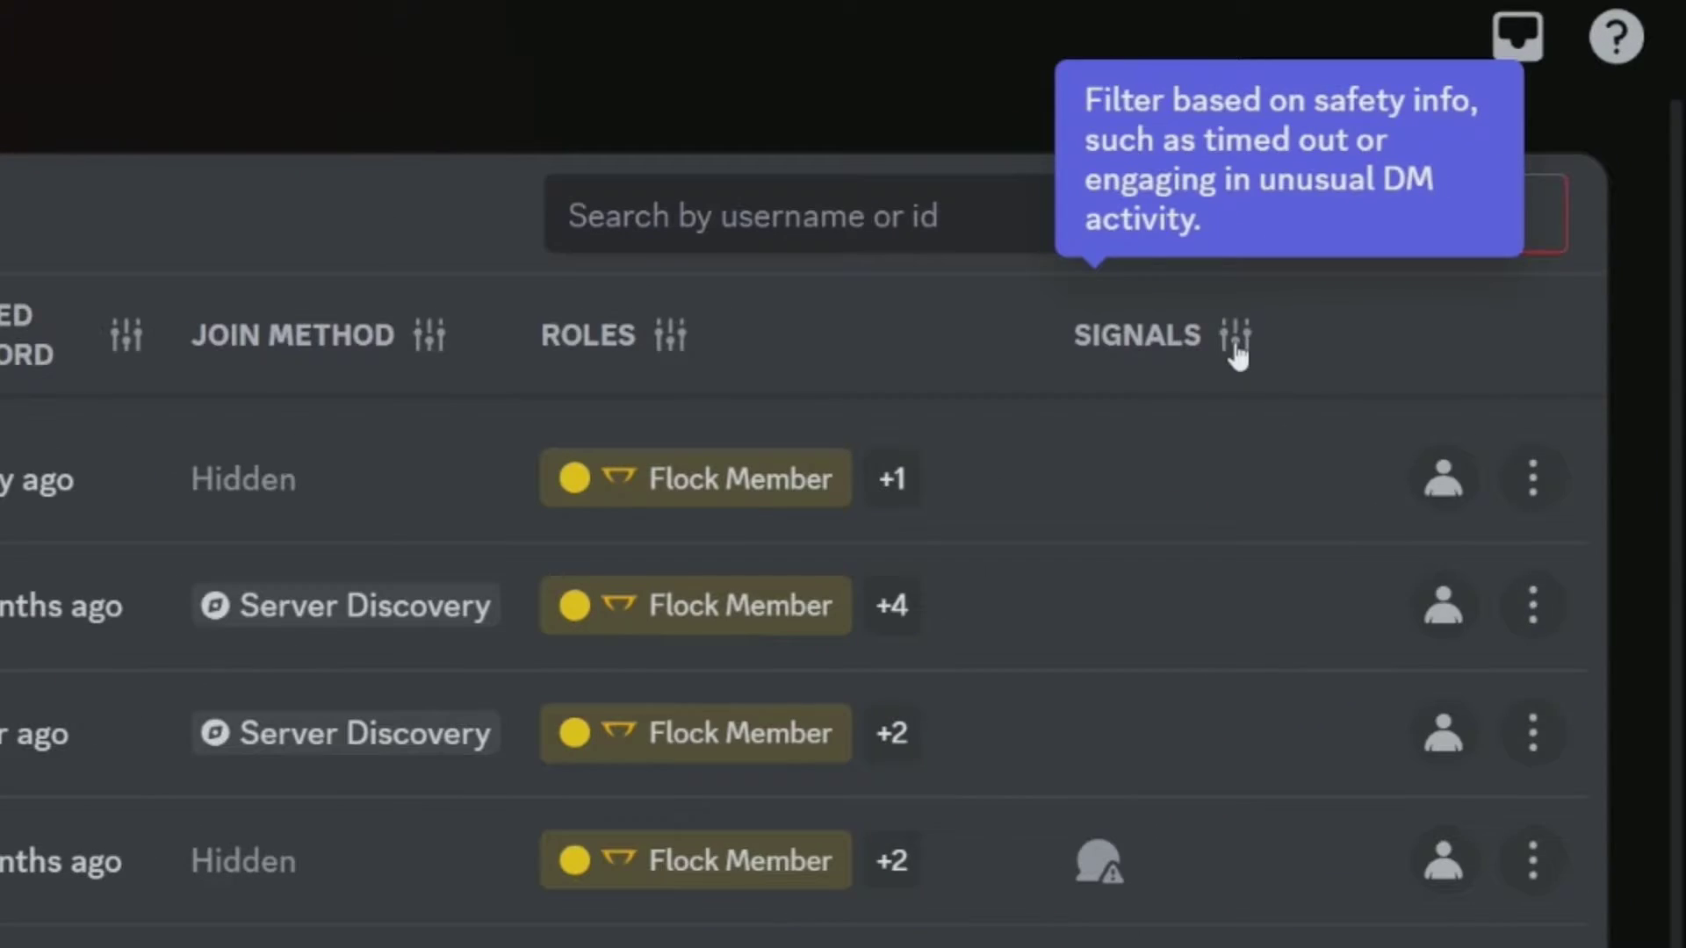
{"action": "left_click", "coordinate": [1461, 209]}
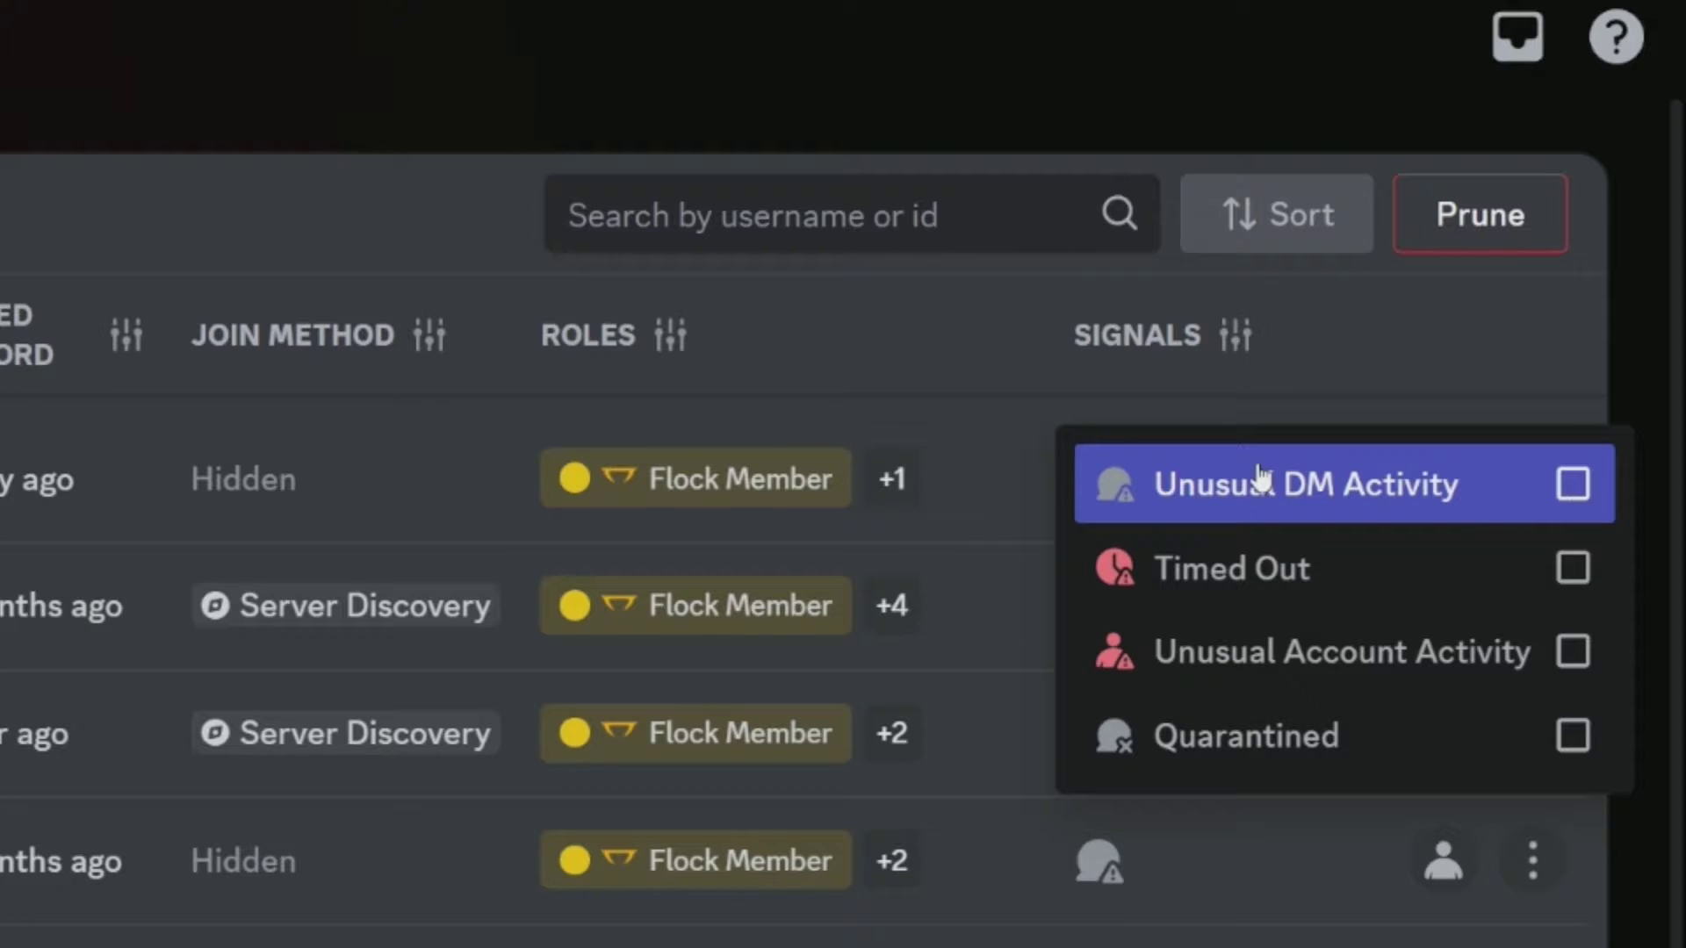
{"action": "left_click", "coordinate": [1573, 490]}
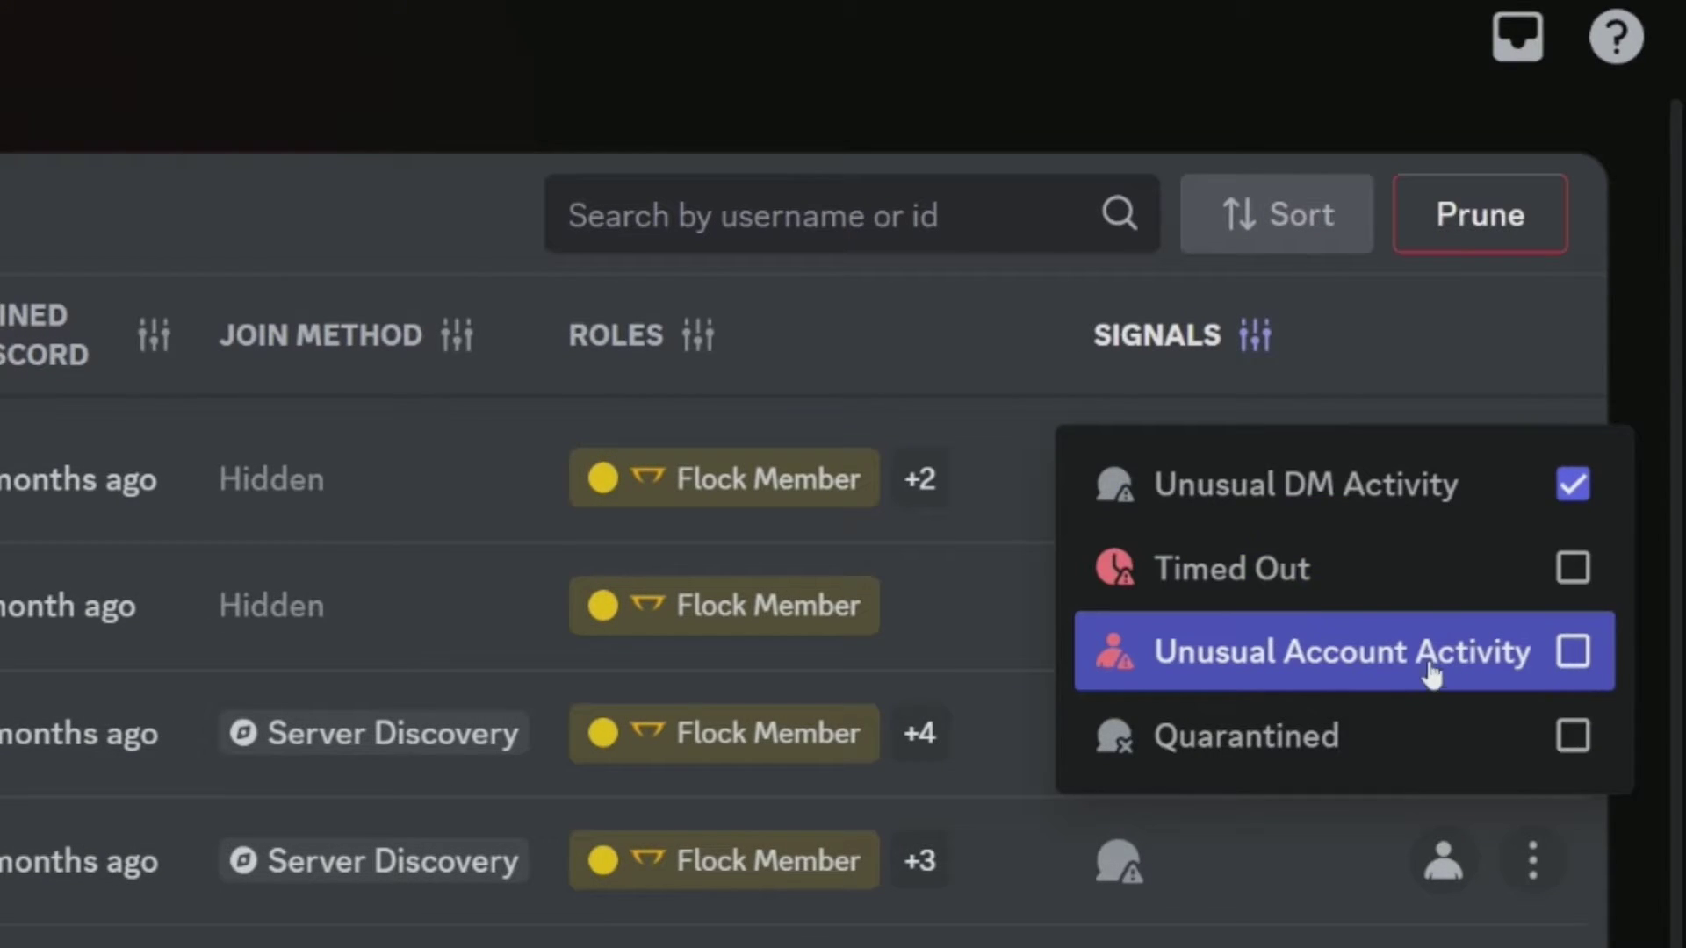
{"action": "left_click", "coordinate": [1568, 661]}
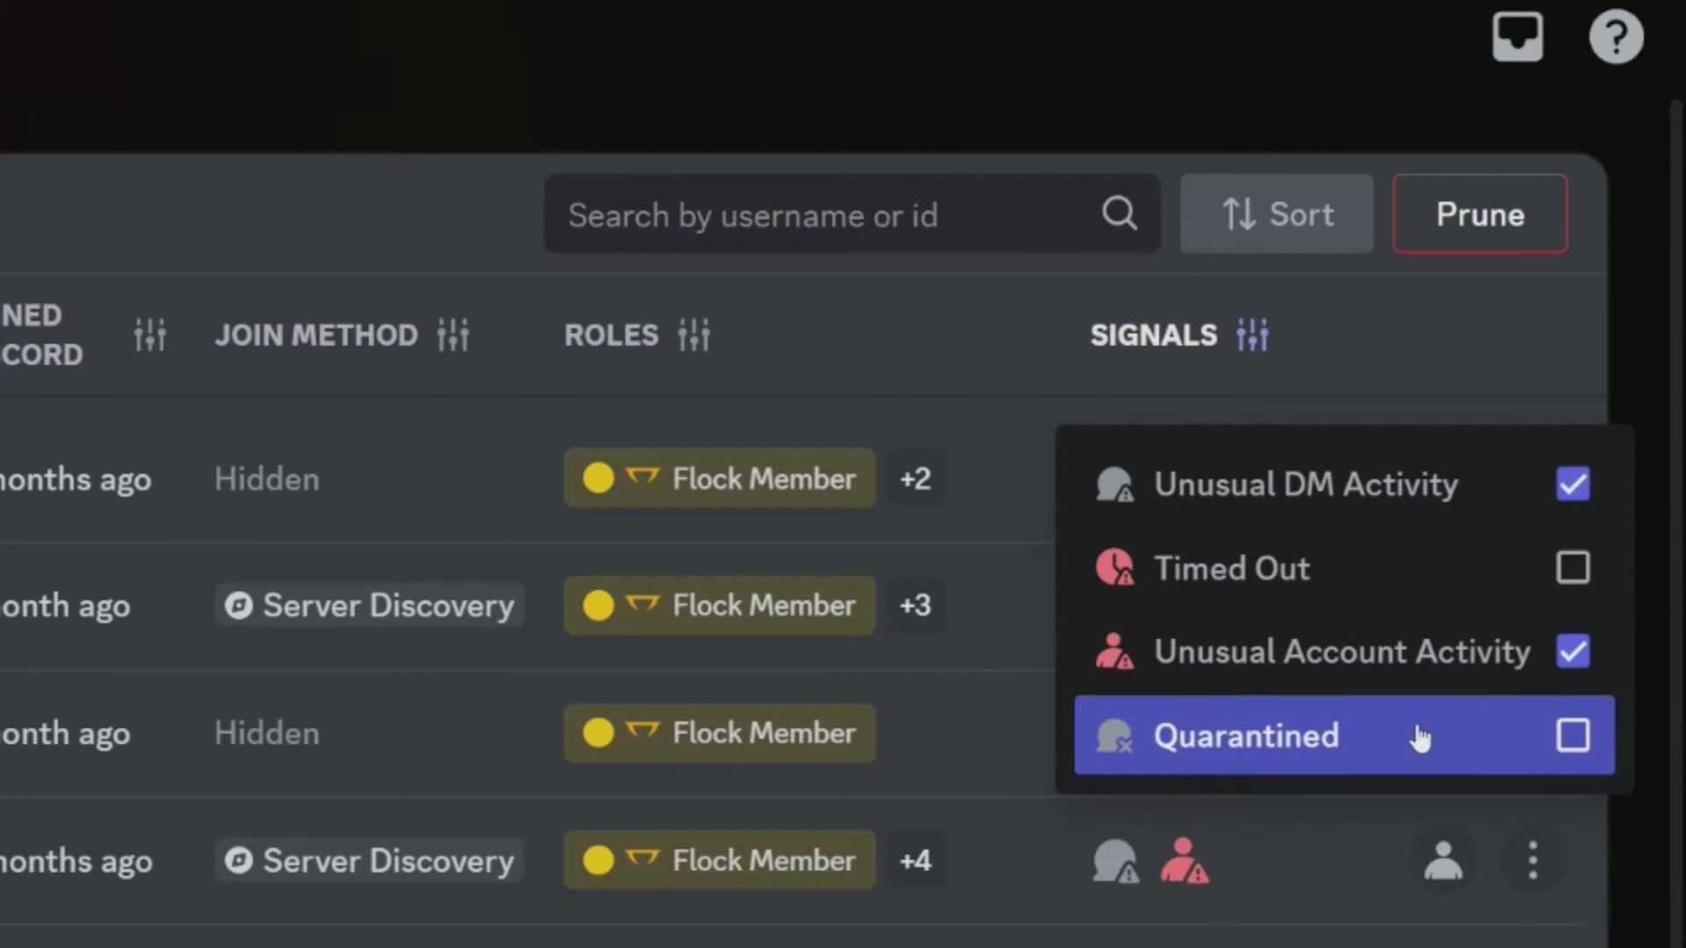
{"action": "left_click", "coordinate": [836, 303]}
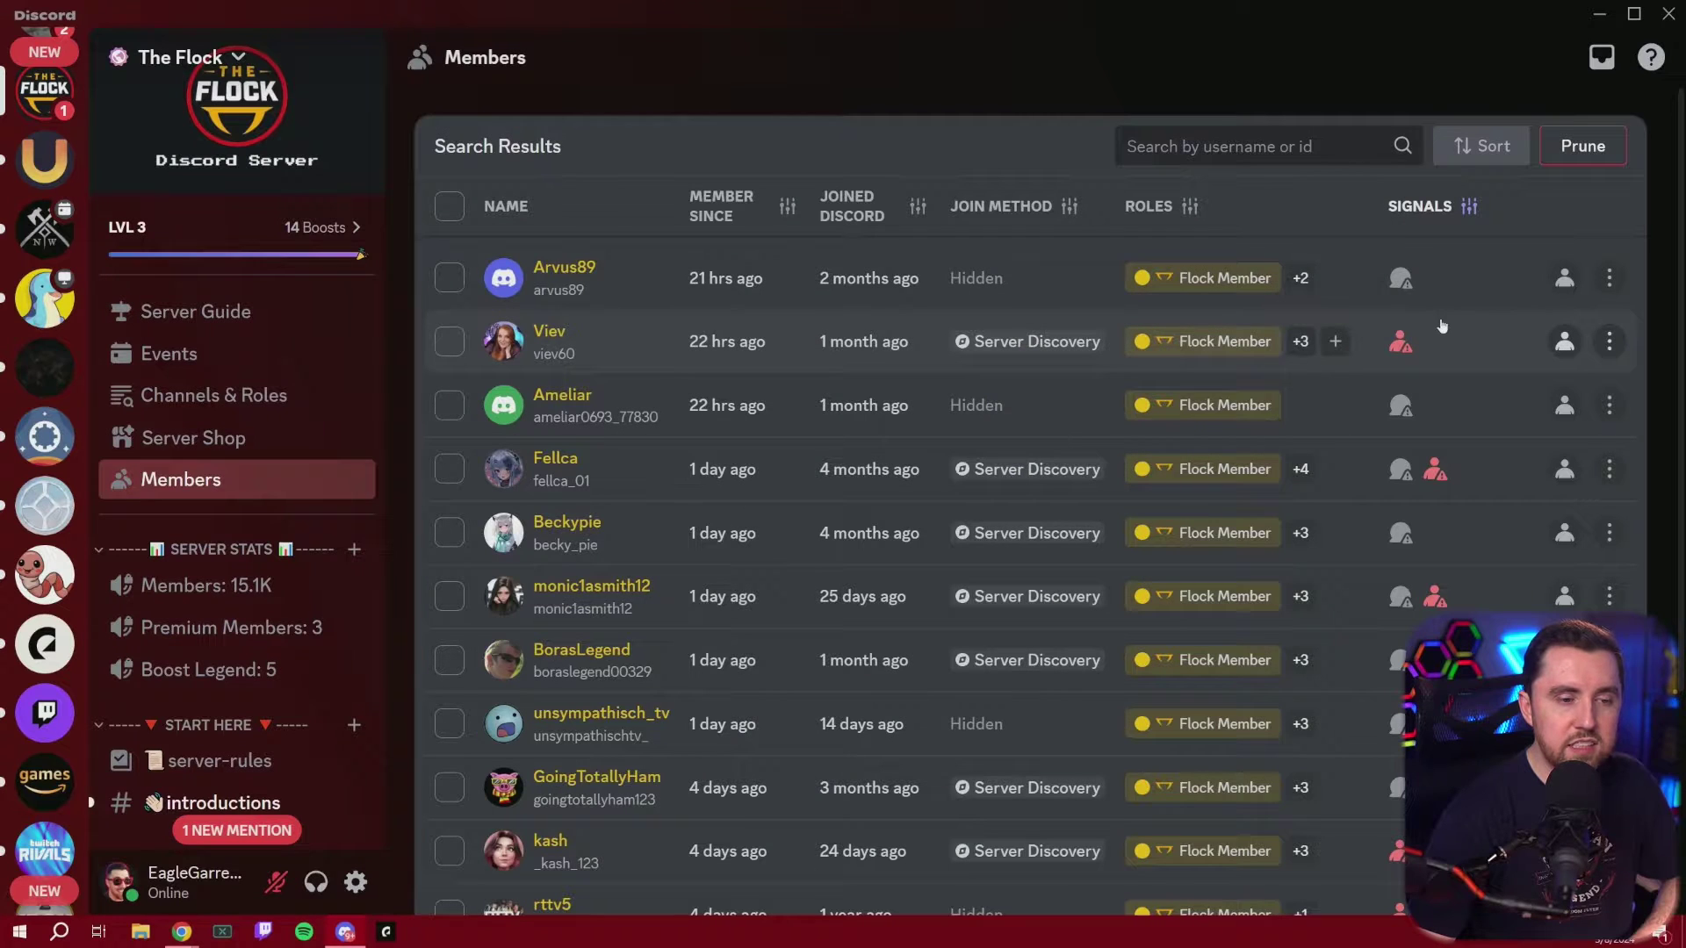
Review the filtered members' warning signals, the first member's moderation actions and the role filter choices
{"action": "scroll", "coordinate": [1436, 364], "scroll_direction": "down", "scroll_amount": 4}
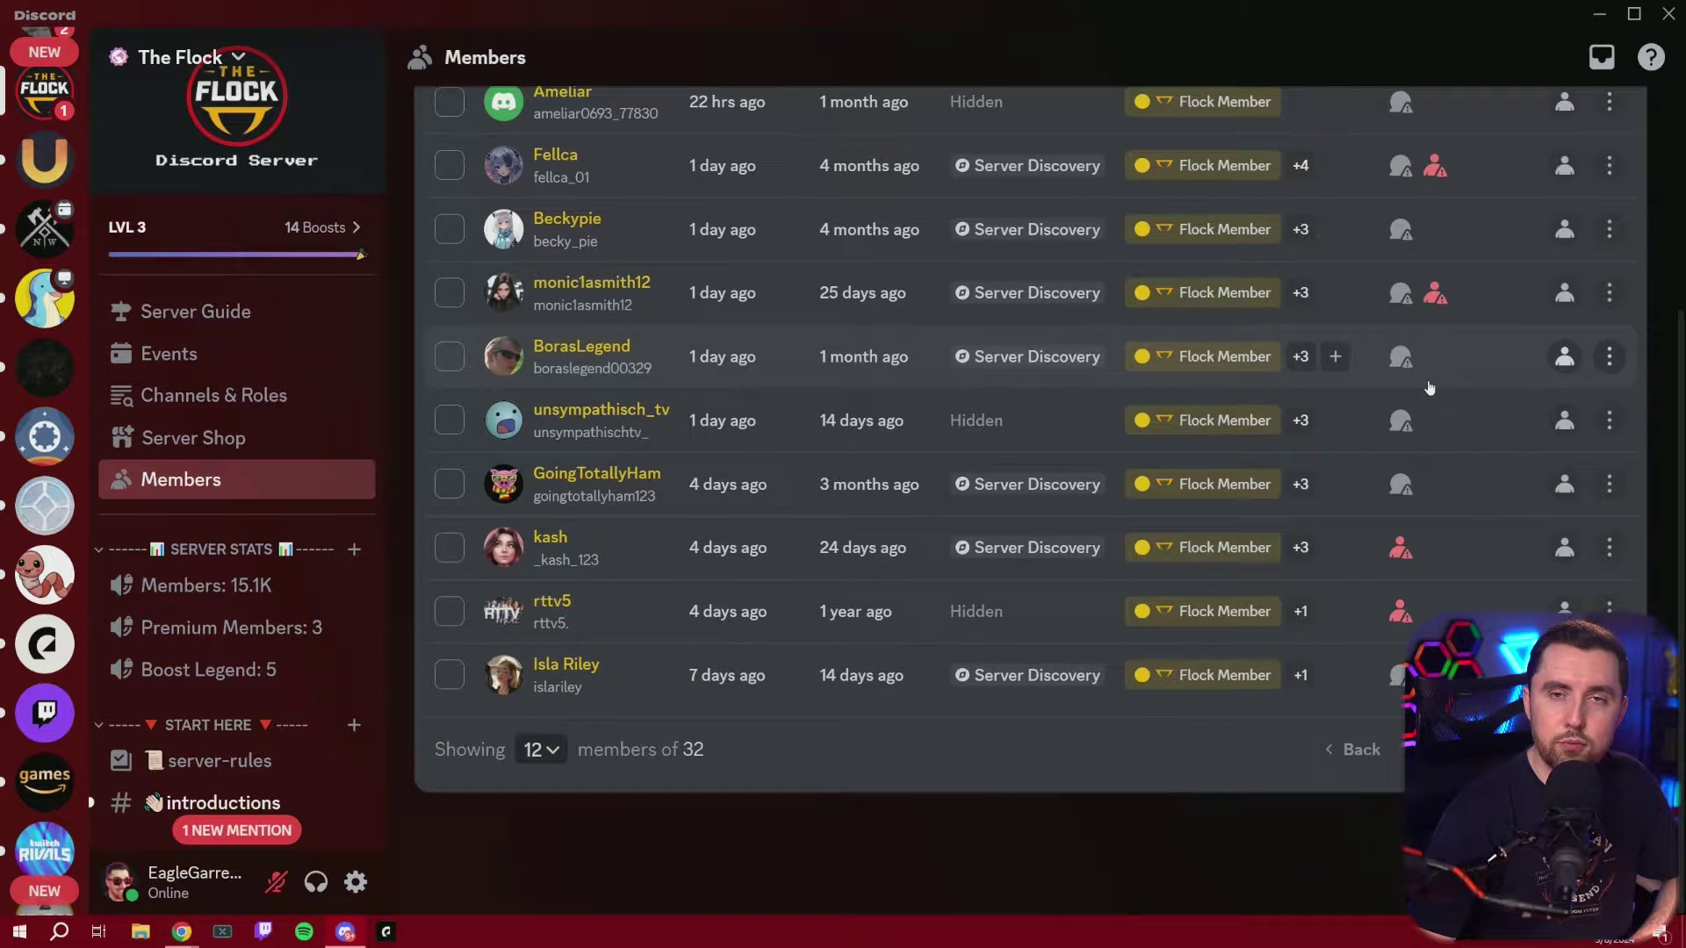
{"action": "scroll", "coordinate": [1427, 360], "scroll_direction": "up", "scroll_amount": 4}
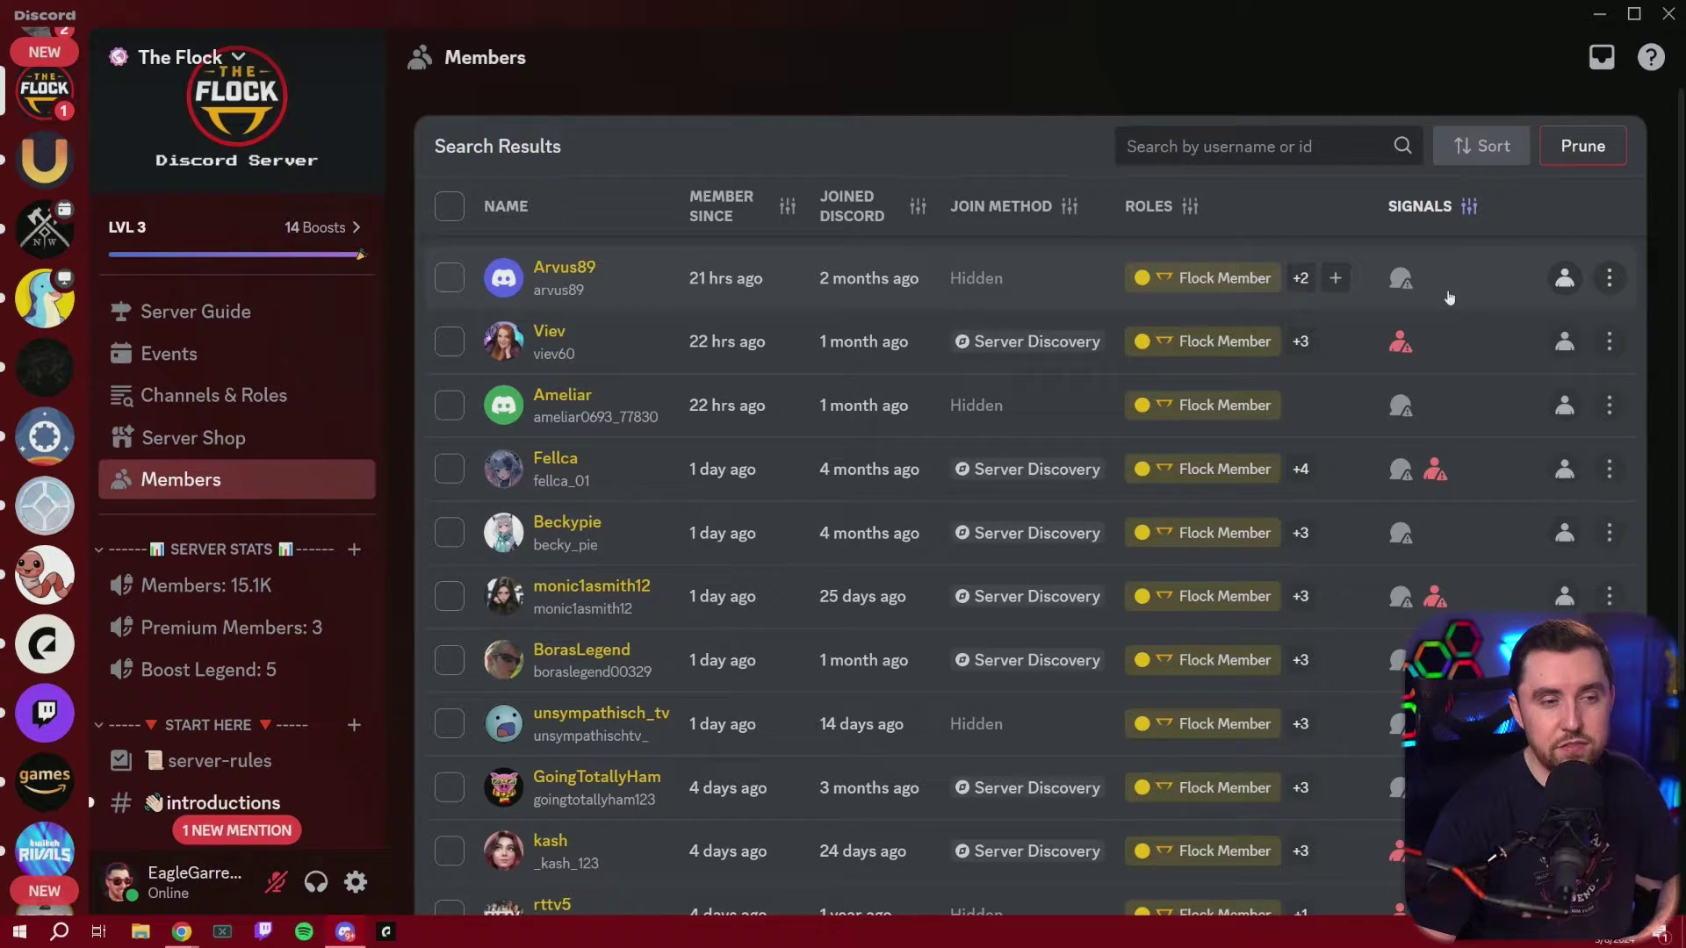
{"action": "mouse_move", "coordinate": [1401, 279]}
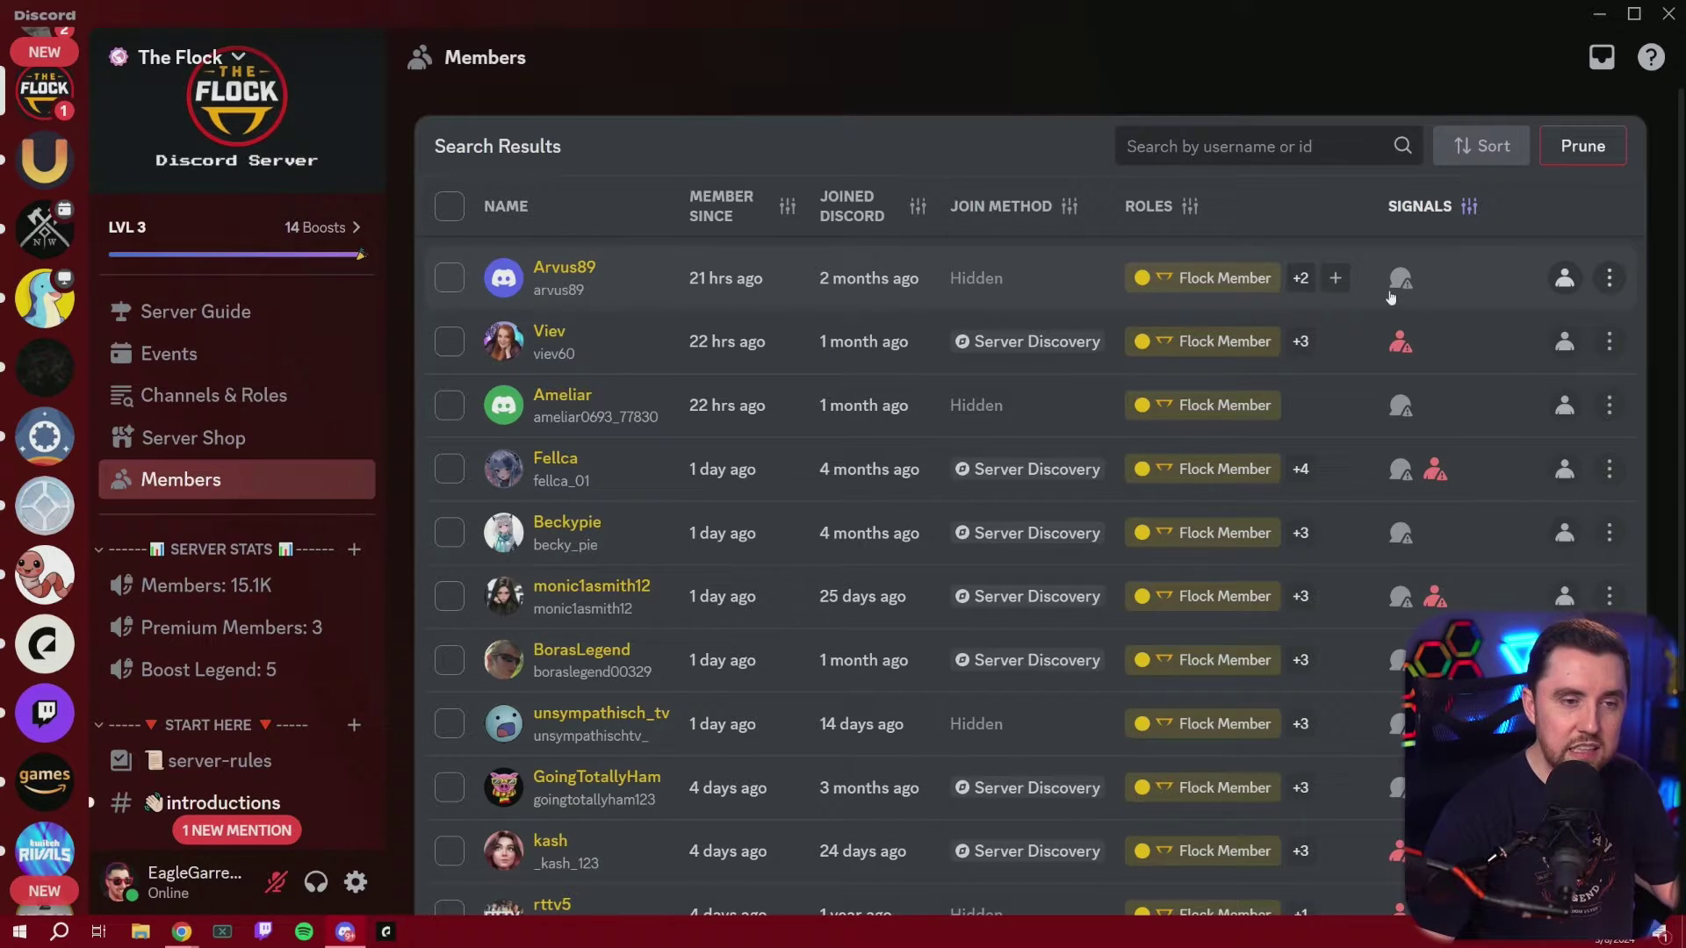
{"action": "left_click", "coordinate": [1610, 278]}
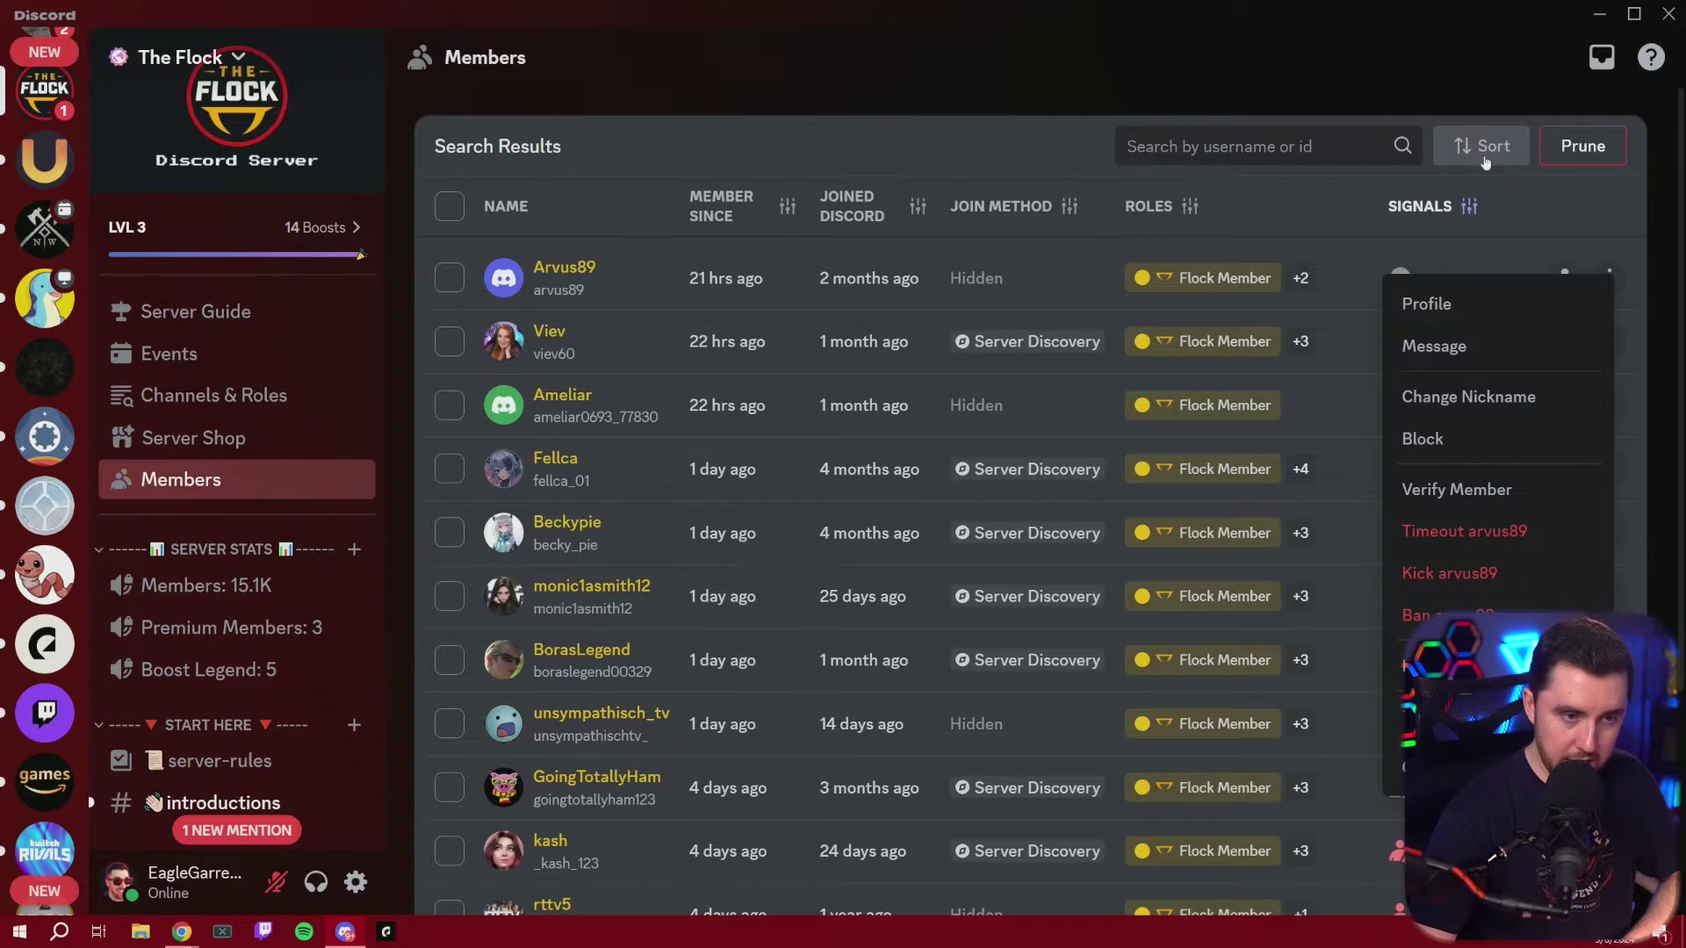
{"action": "left_click", "coordinate": [1264, 212]}
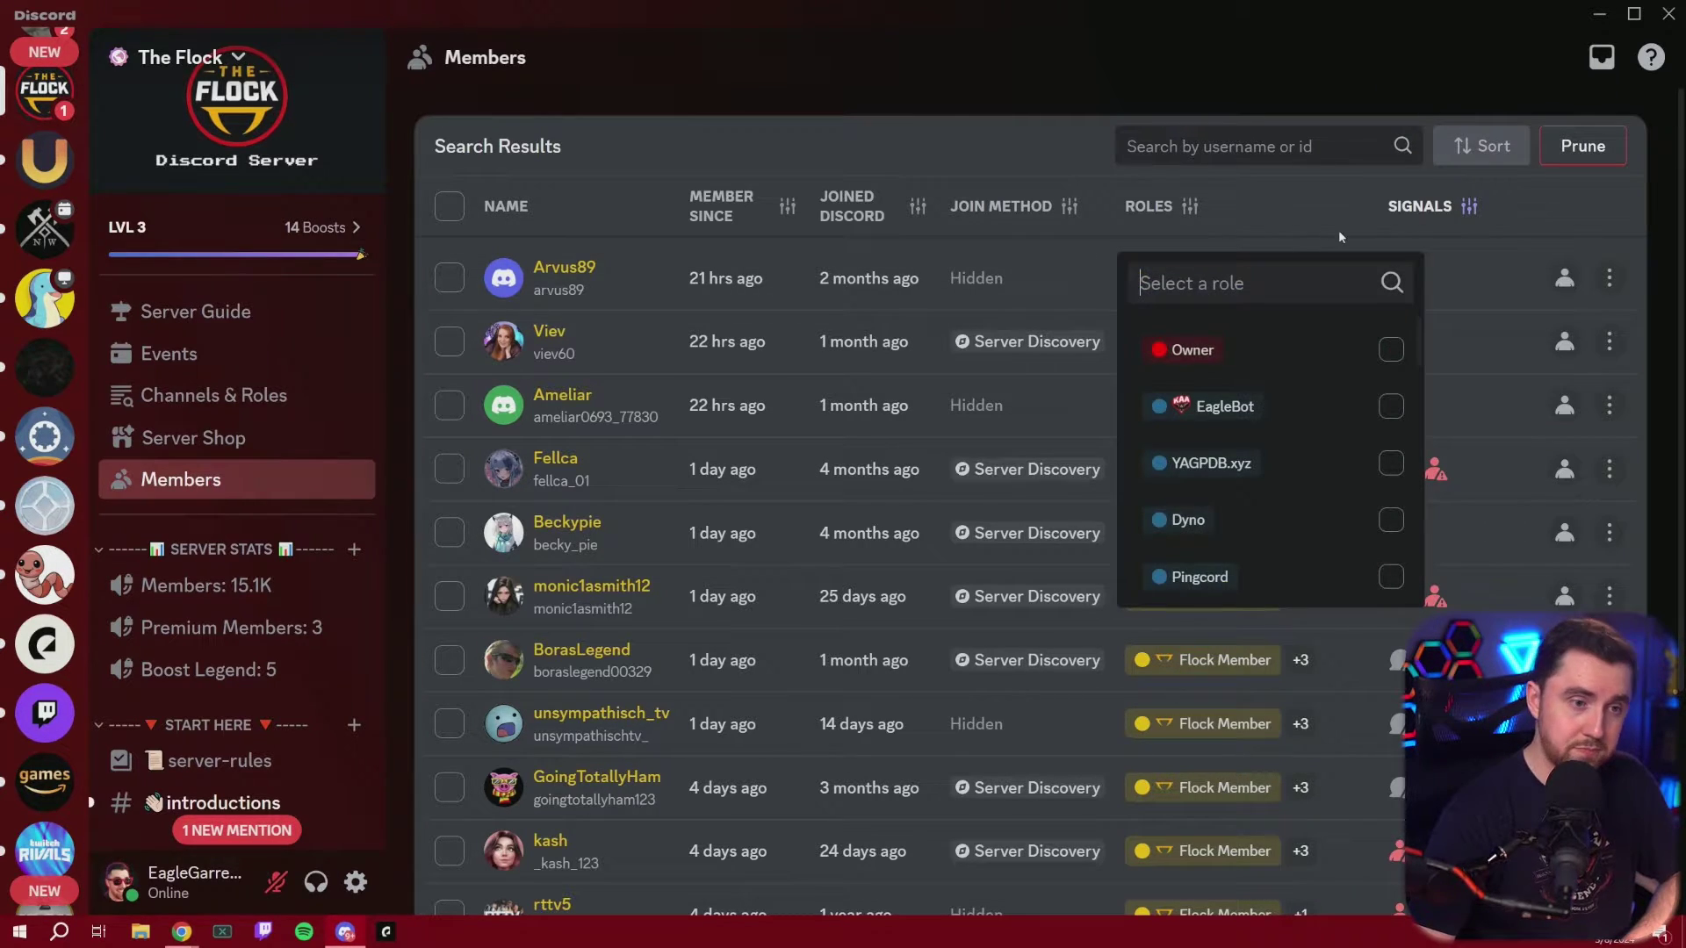
{"action": "left_click", "coordinate": [955, 154]}
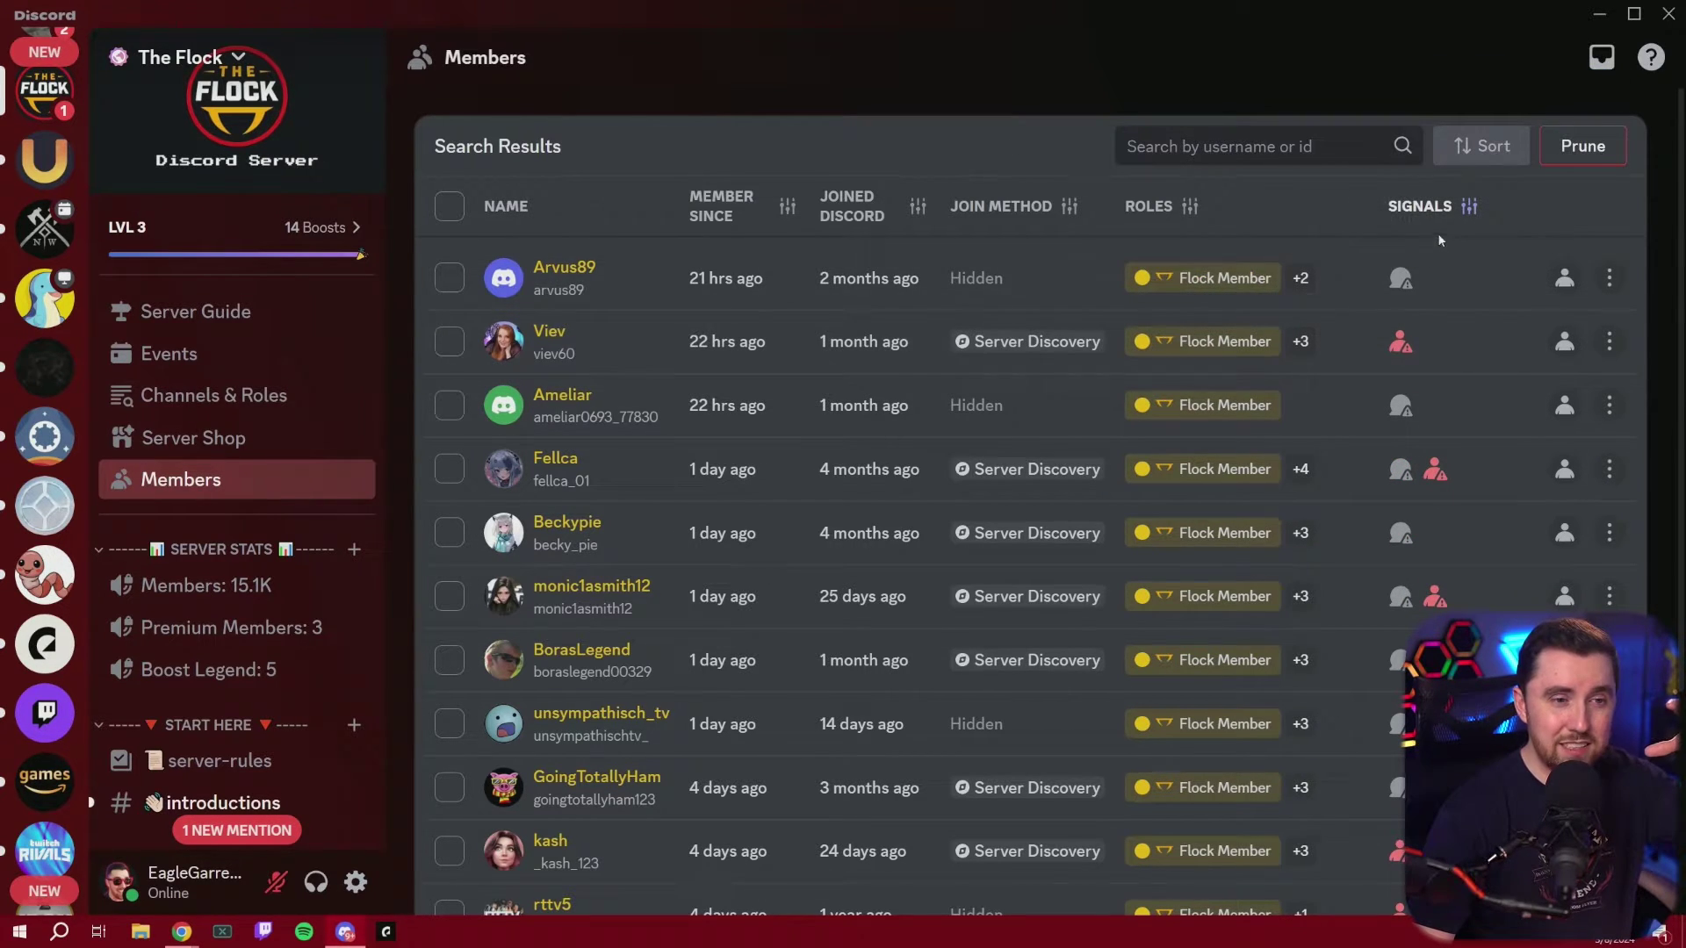
{"action": "mouse_move", "coordinate": [1421, 211]}
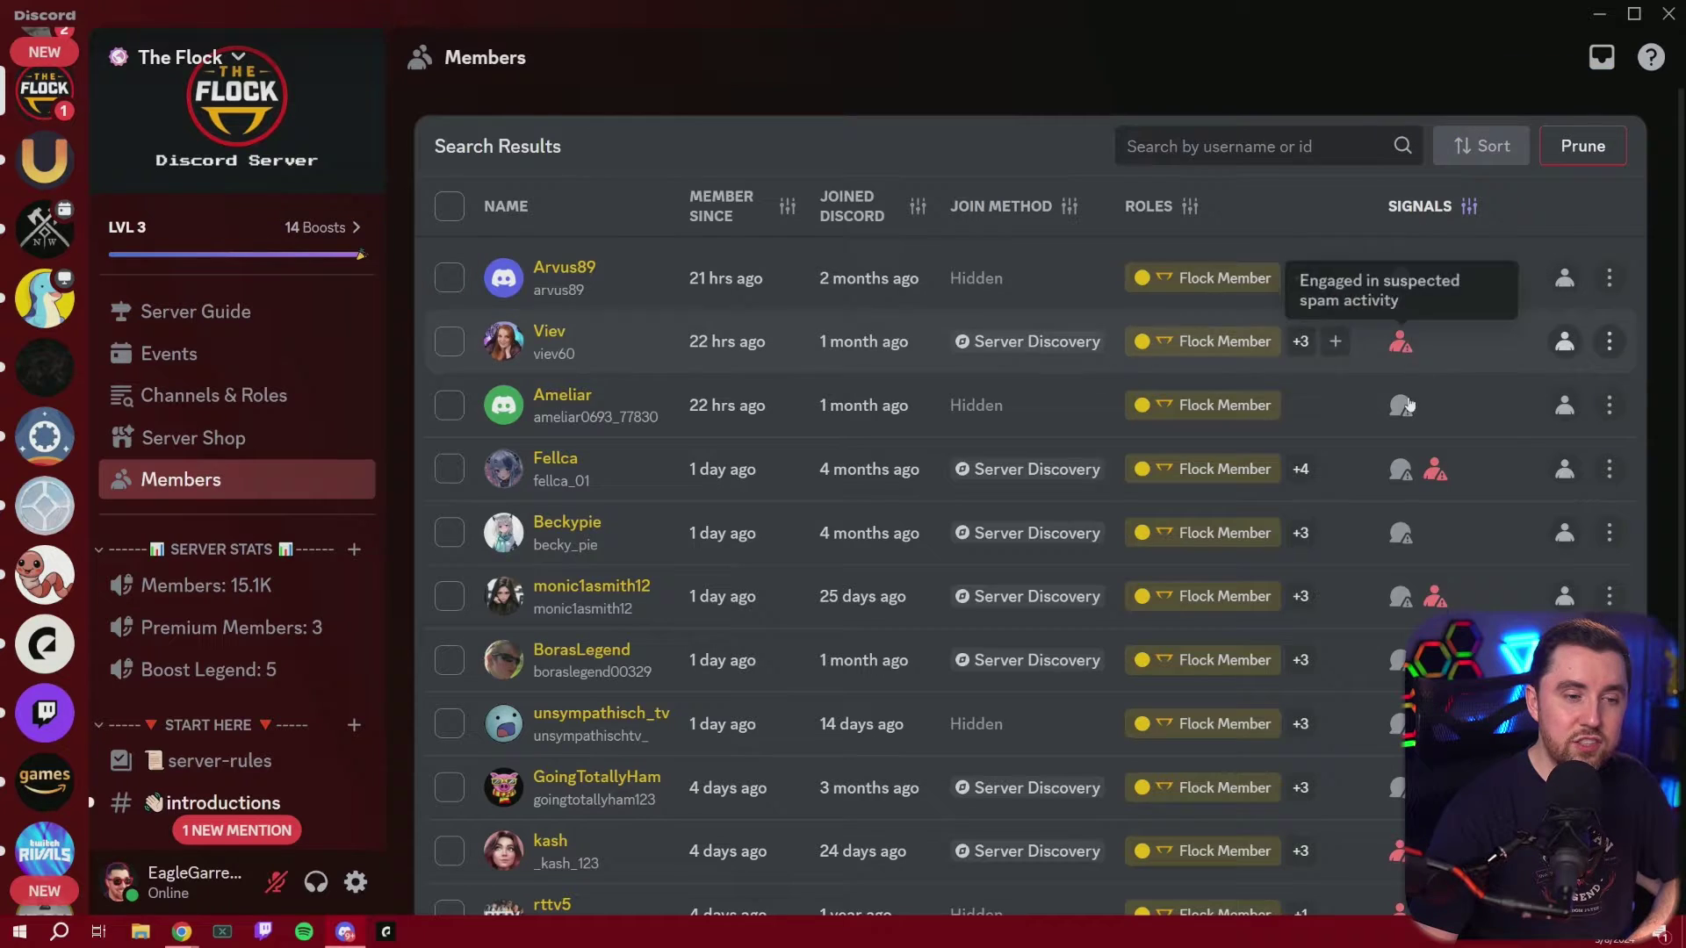
{"action": "scroll", "coordinate": [691, 418], "scroll_direction": "down", "scroll_amount": 3}
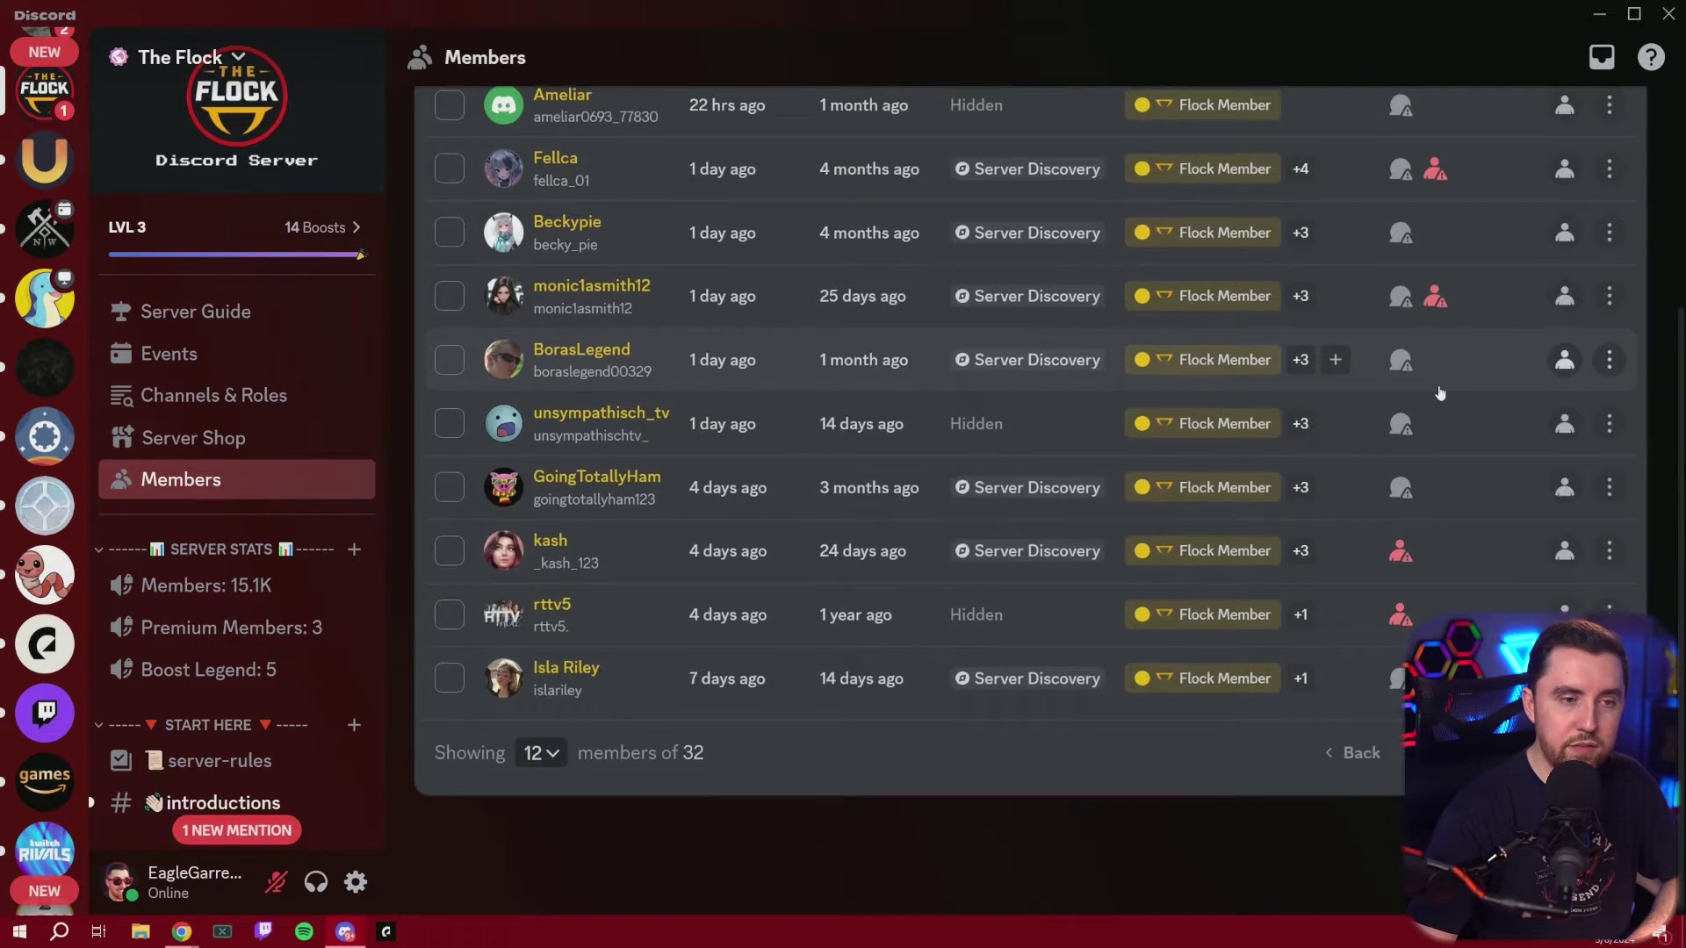
Select all members on the current results page to review the bulk ban option, and clear the selection
{"action": "scroll", "coordinate": [1436, 308], "scroll_direction": "up", "scroll_amount": 3}
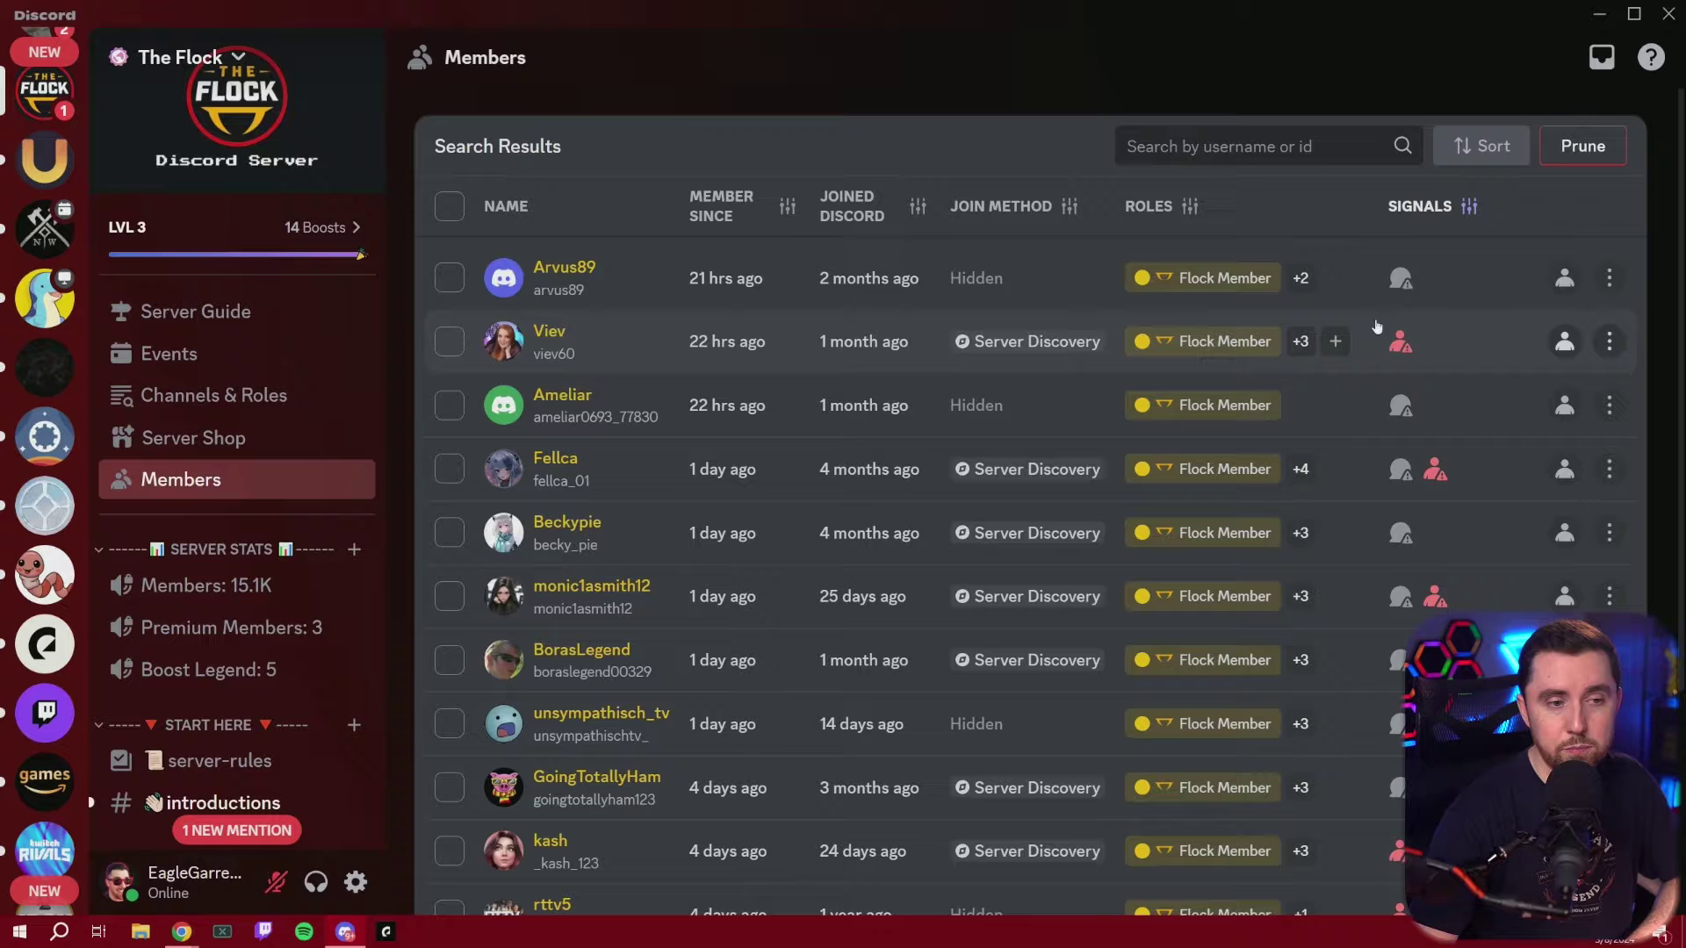
{"action": "mouse_move", "coordinate": [1402, 352]}
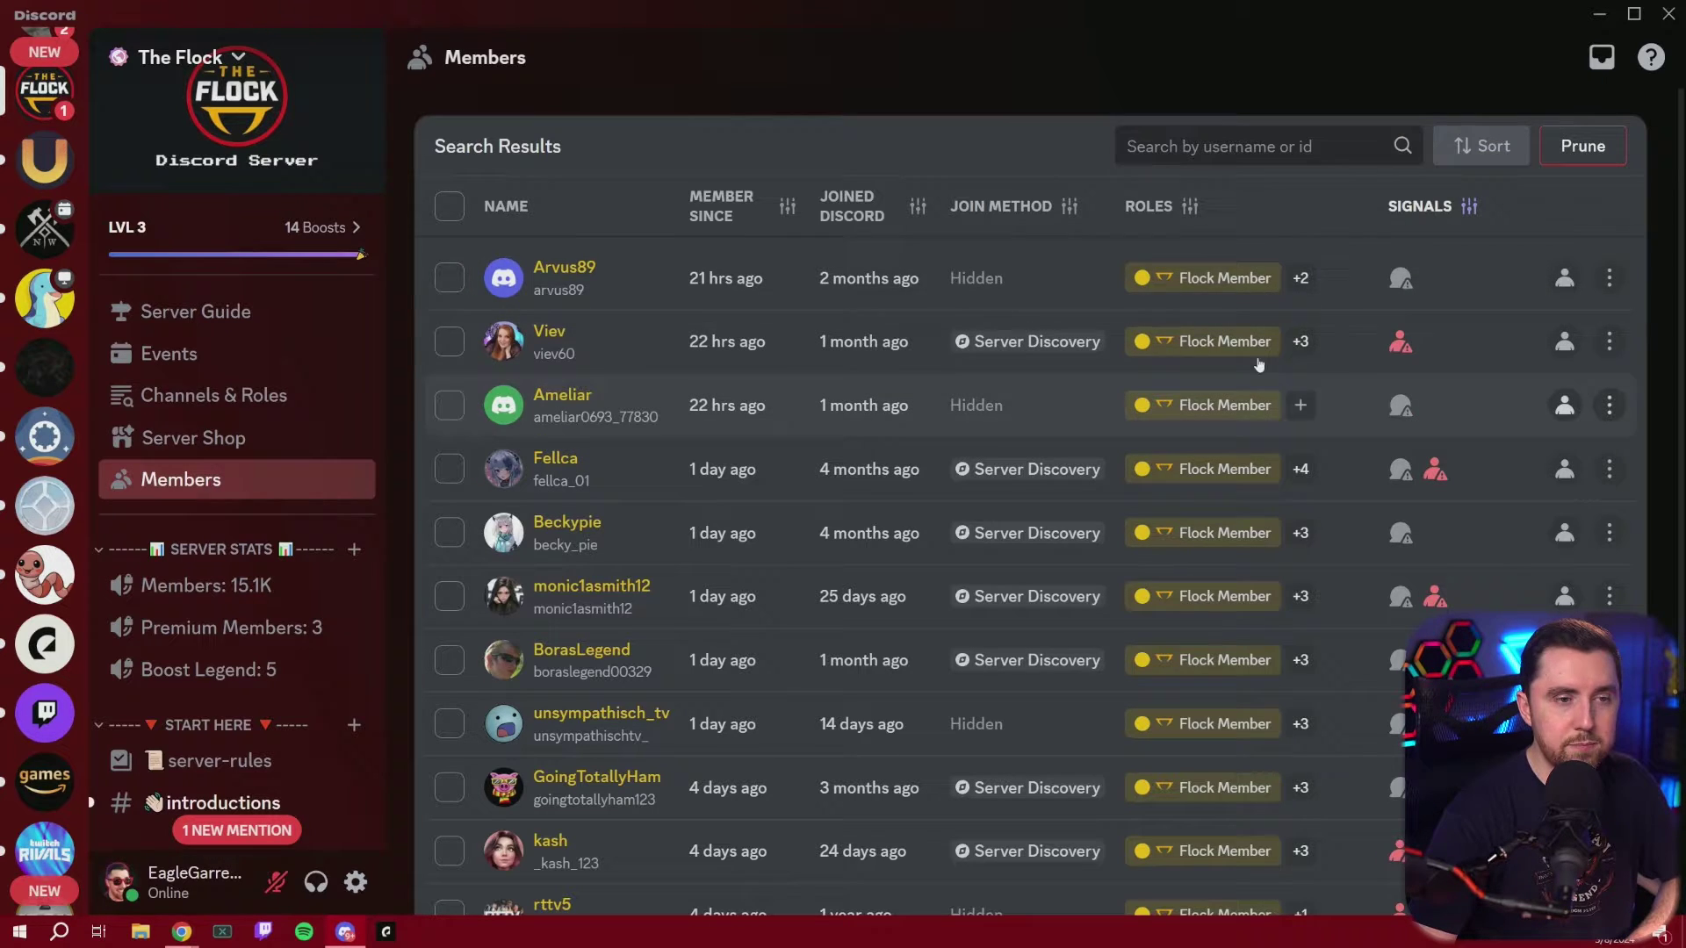
{"action": "mouse_move", "coordinate": [722, 411]}
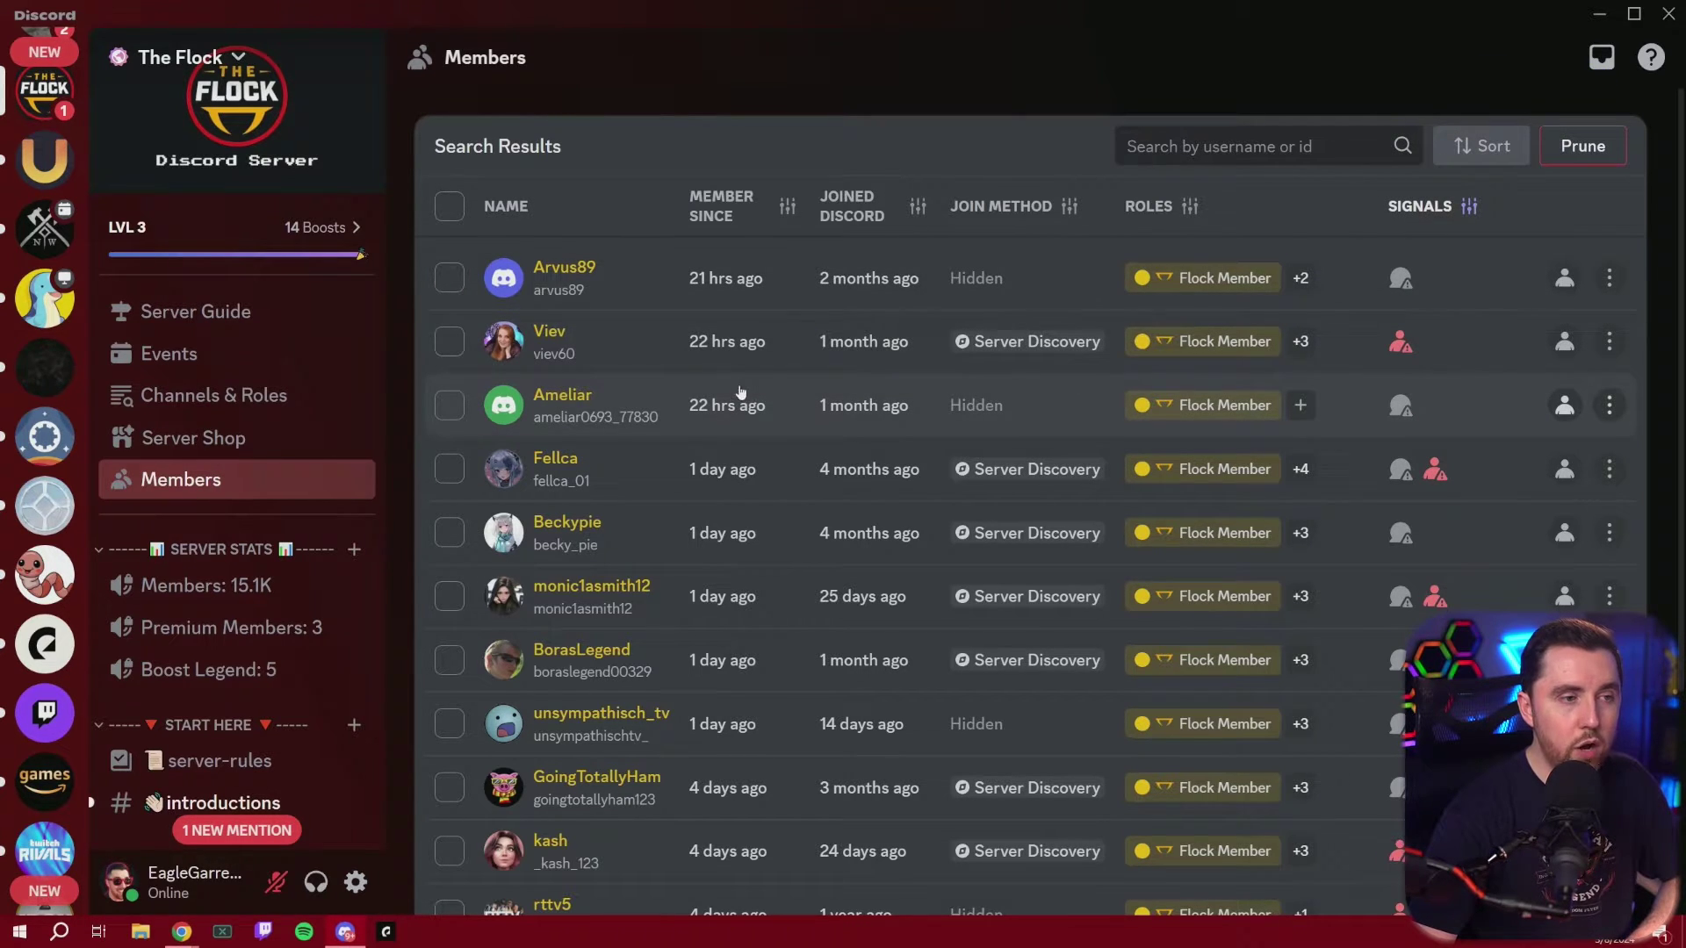
{"action": "left_click", "coordinate": [449, 206]}
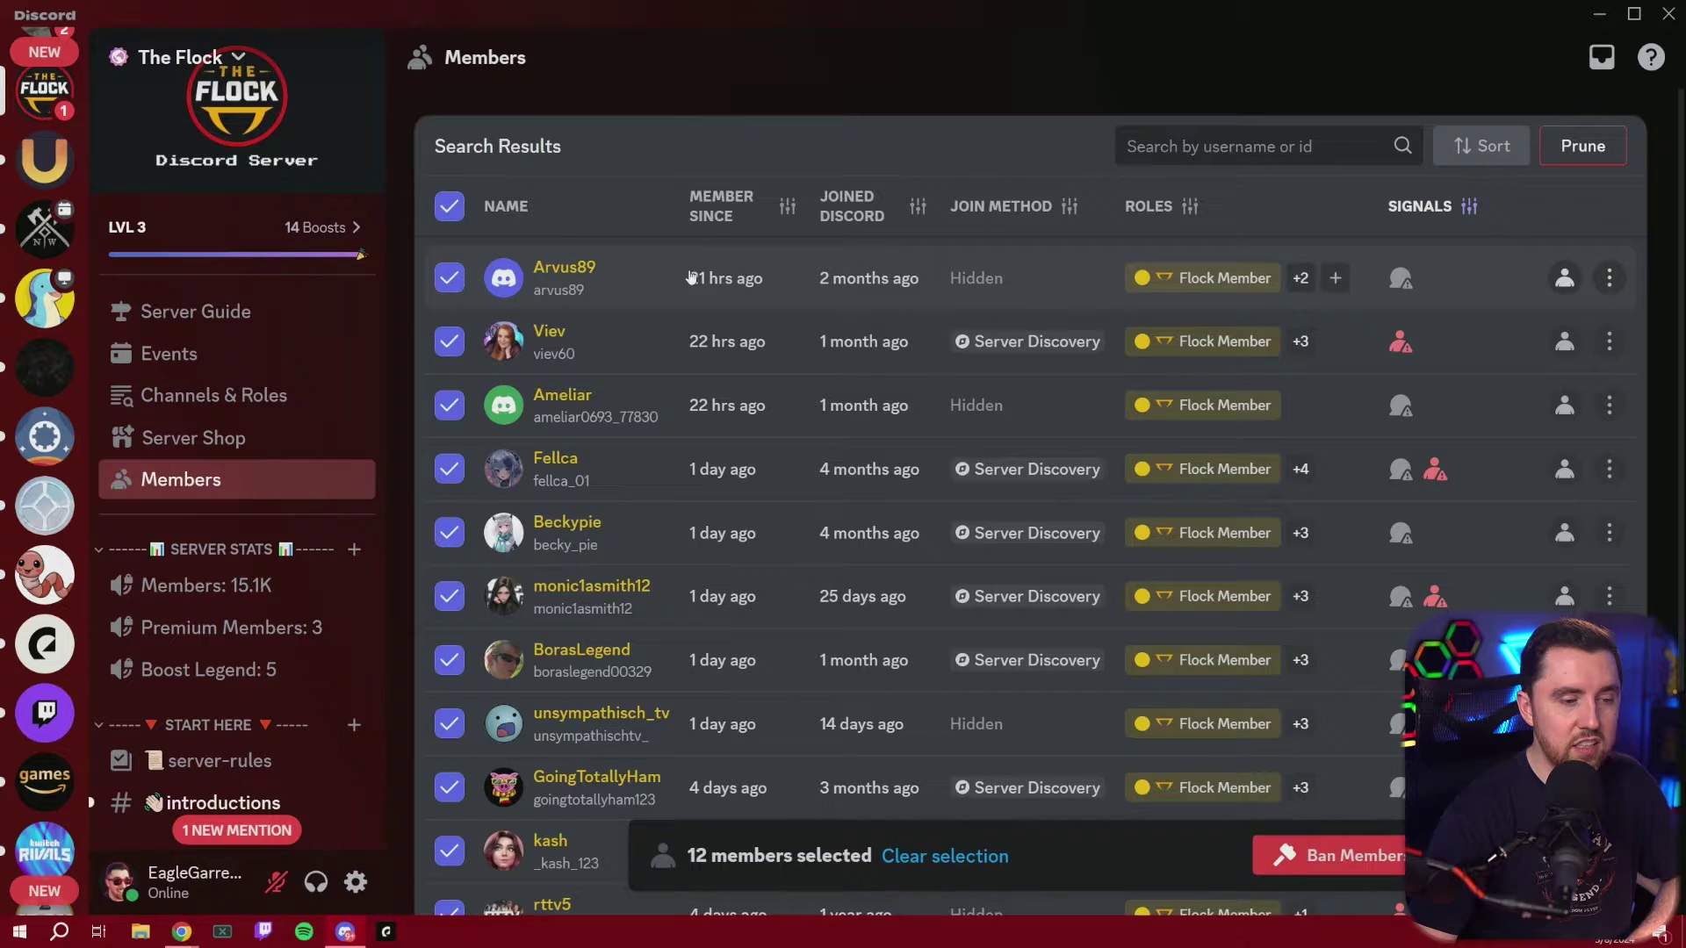
{"action": "scroll", "coordinate": [1034, 612], "scroll_direction": "down", "scroll_amount": 2}
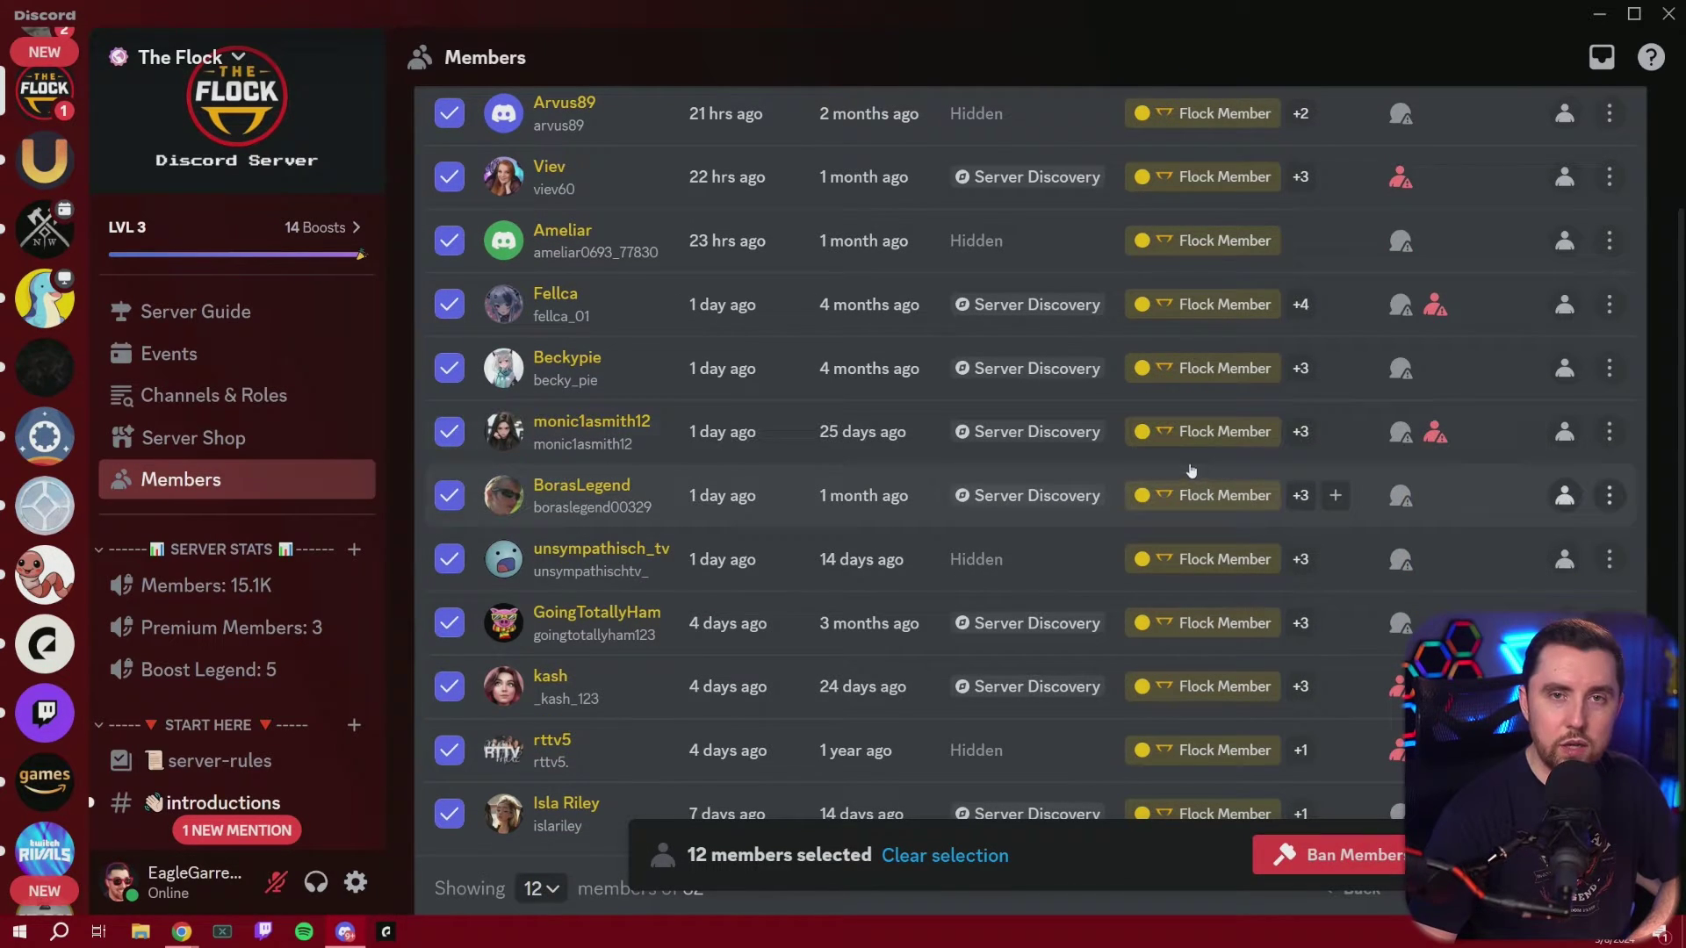
{"action": "scroll", "coordinate": [1250, 518], "scroll_direction": "up", "scroll_amount": 2}
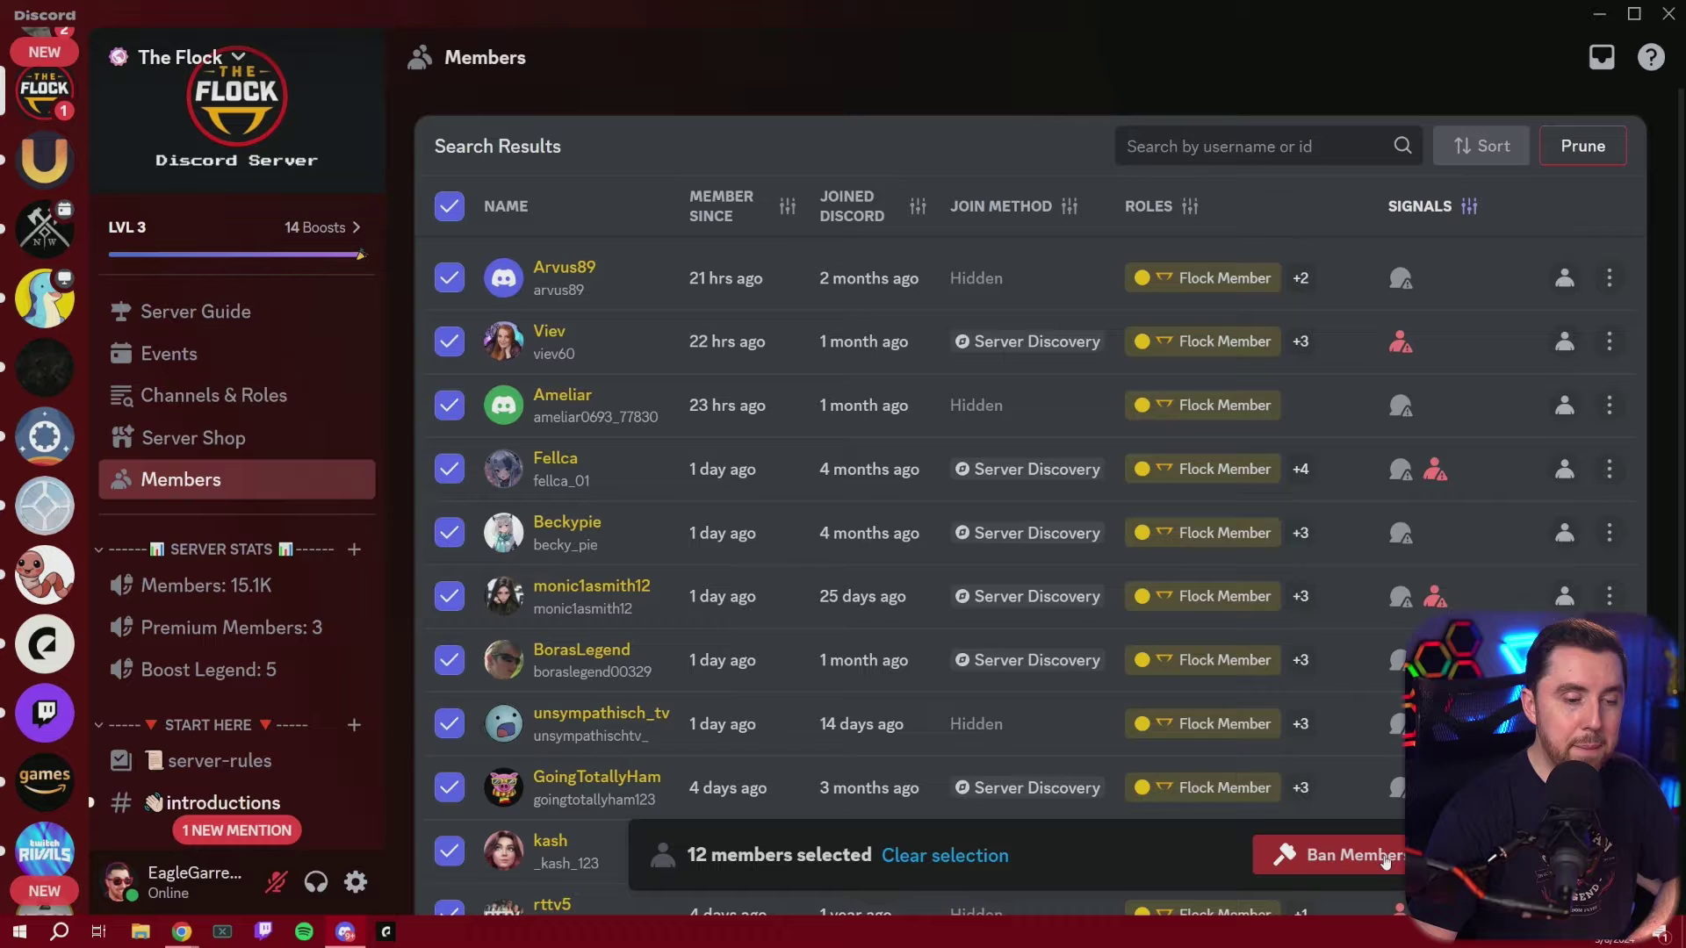
{"action": "left_click", "coordinate": [449, 205]}
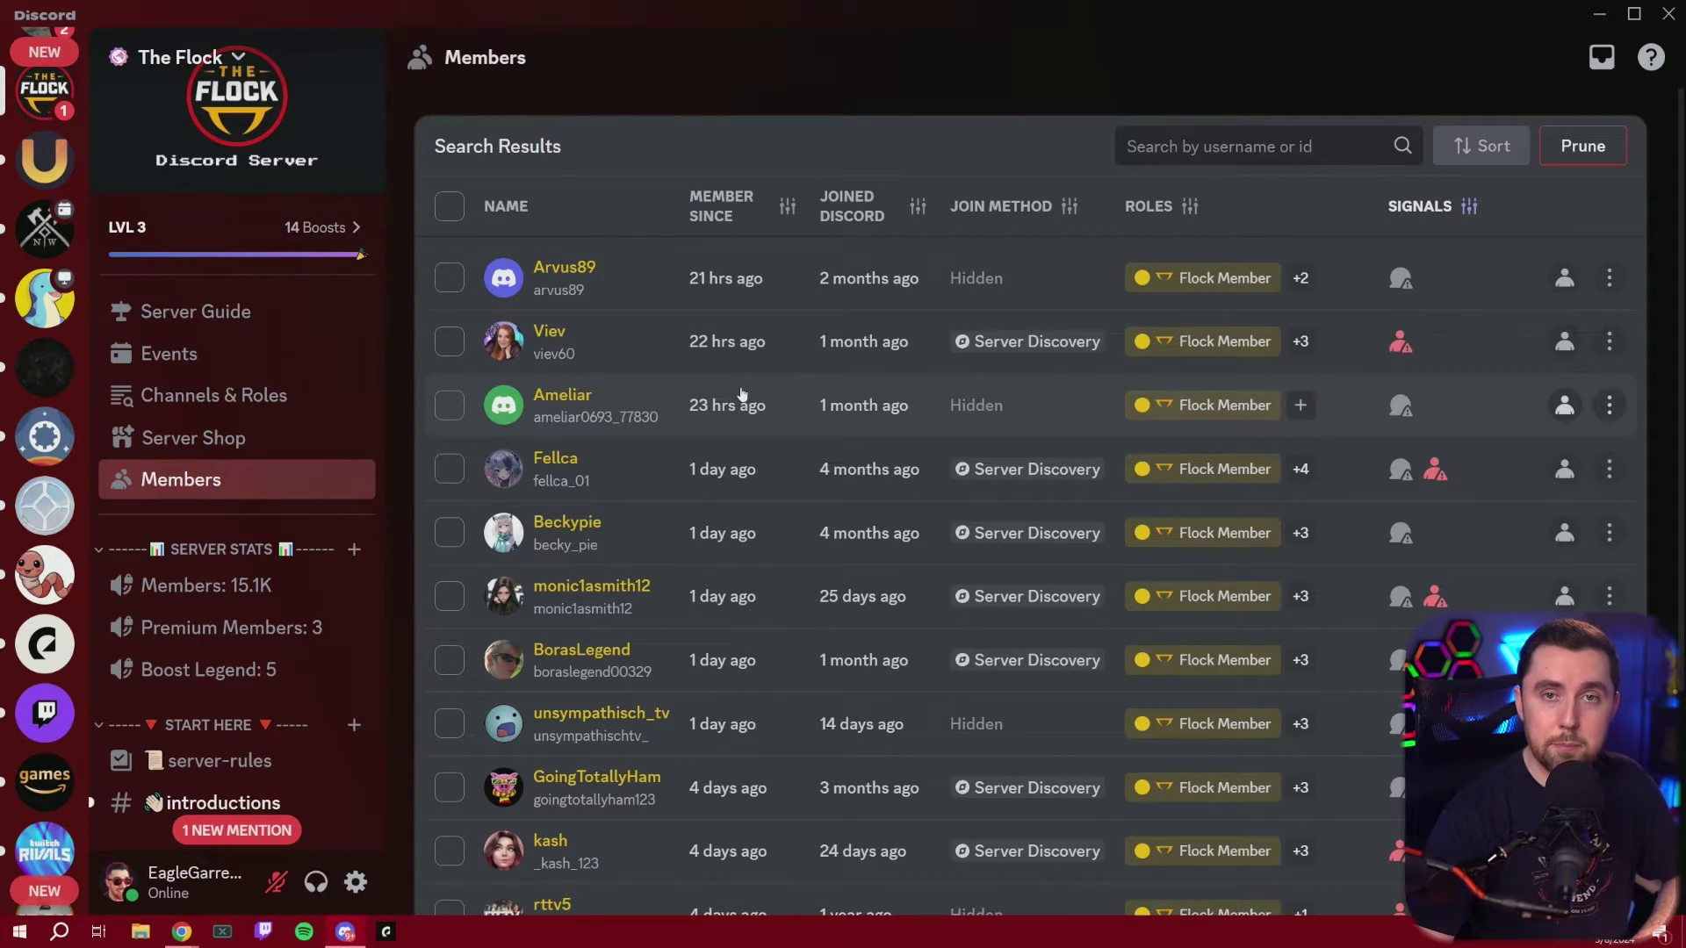
Kick the first member in the filtered list from the server, giving "Spamming DMs" as the reason
{"action": "scroll", "coordinate": [742, 394], "scroll_direction": "down", "scroll_amount": 1}
{"action": "scroll", "coordinate": [742, 394], "scroll_direction": "down", "scroll_amount": 3}
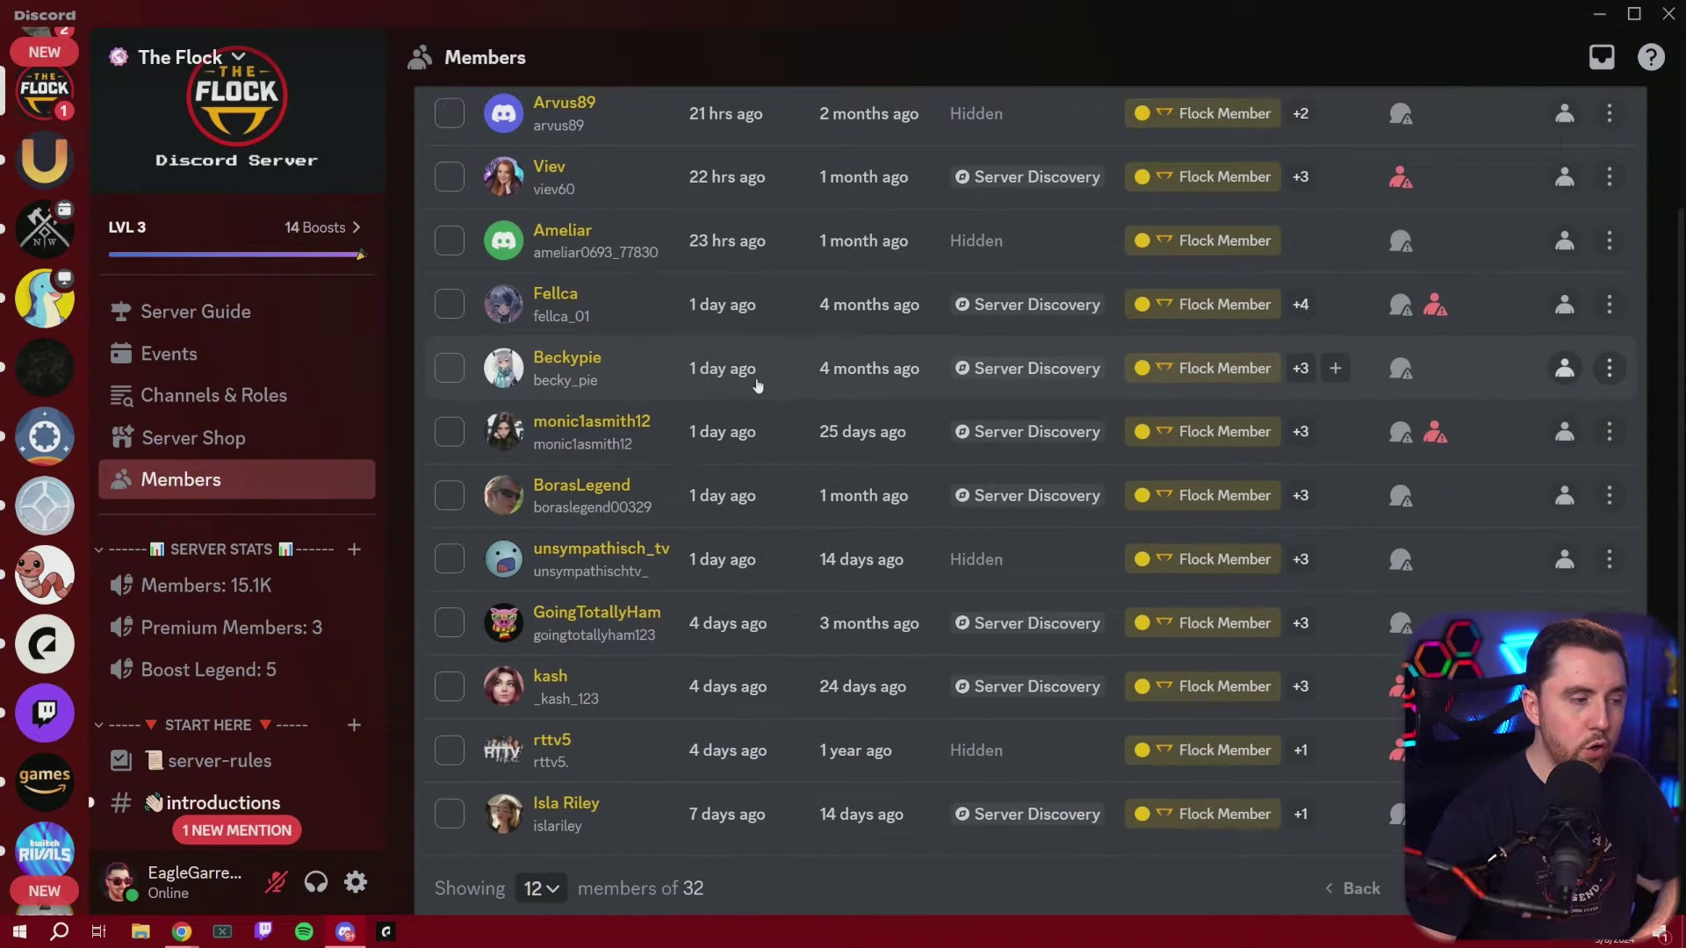
{"action": "scroll", "coordinate": [662, 532], "scroll_direction": "up", "scroll_amount": 4}
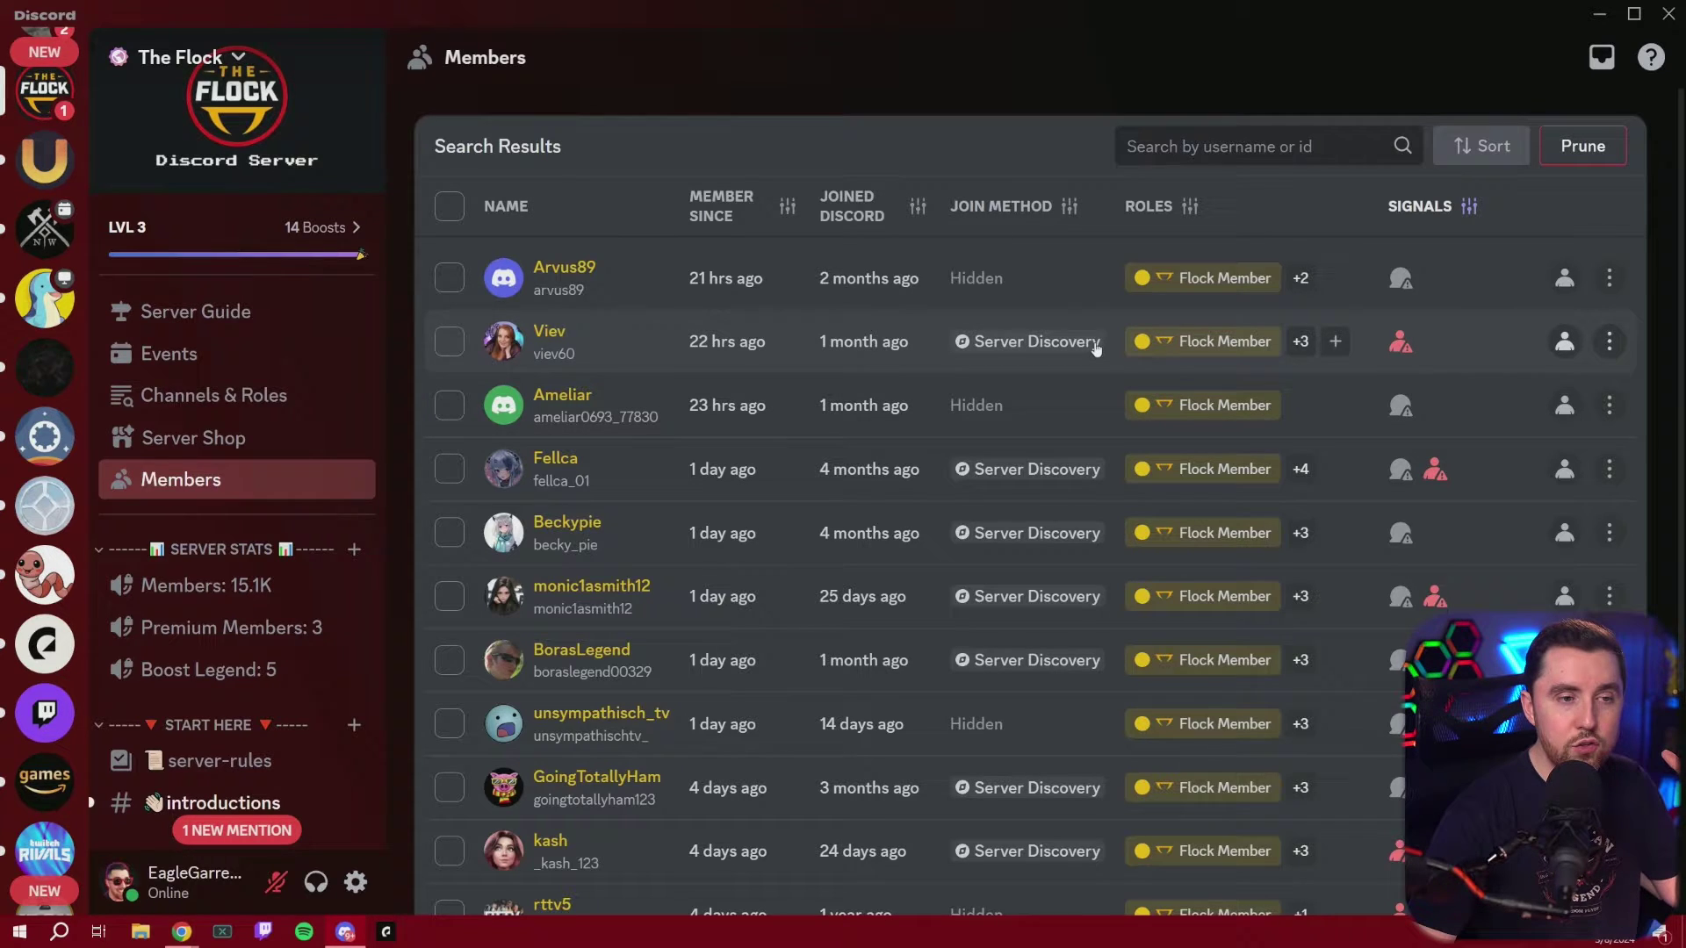
{"action": "left_click", "coordinate": [1609, 277]}
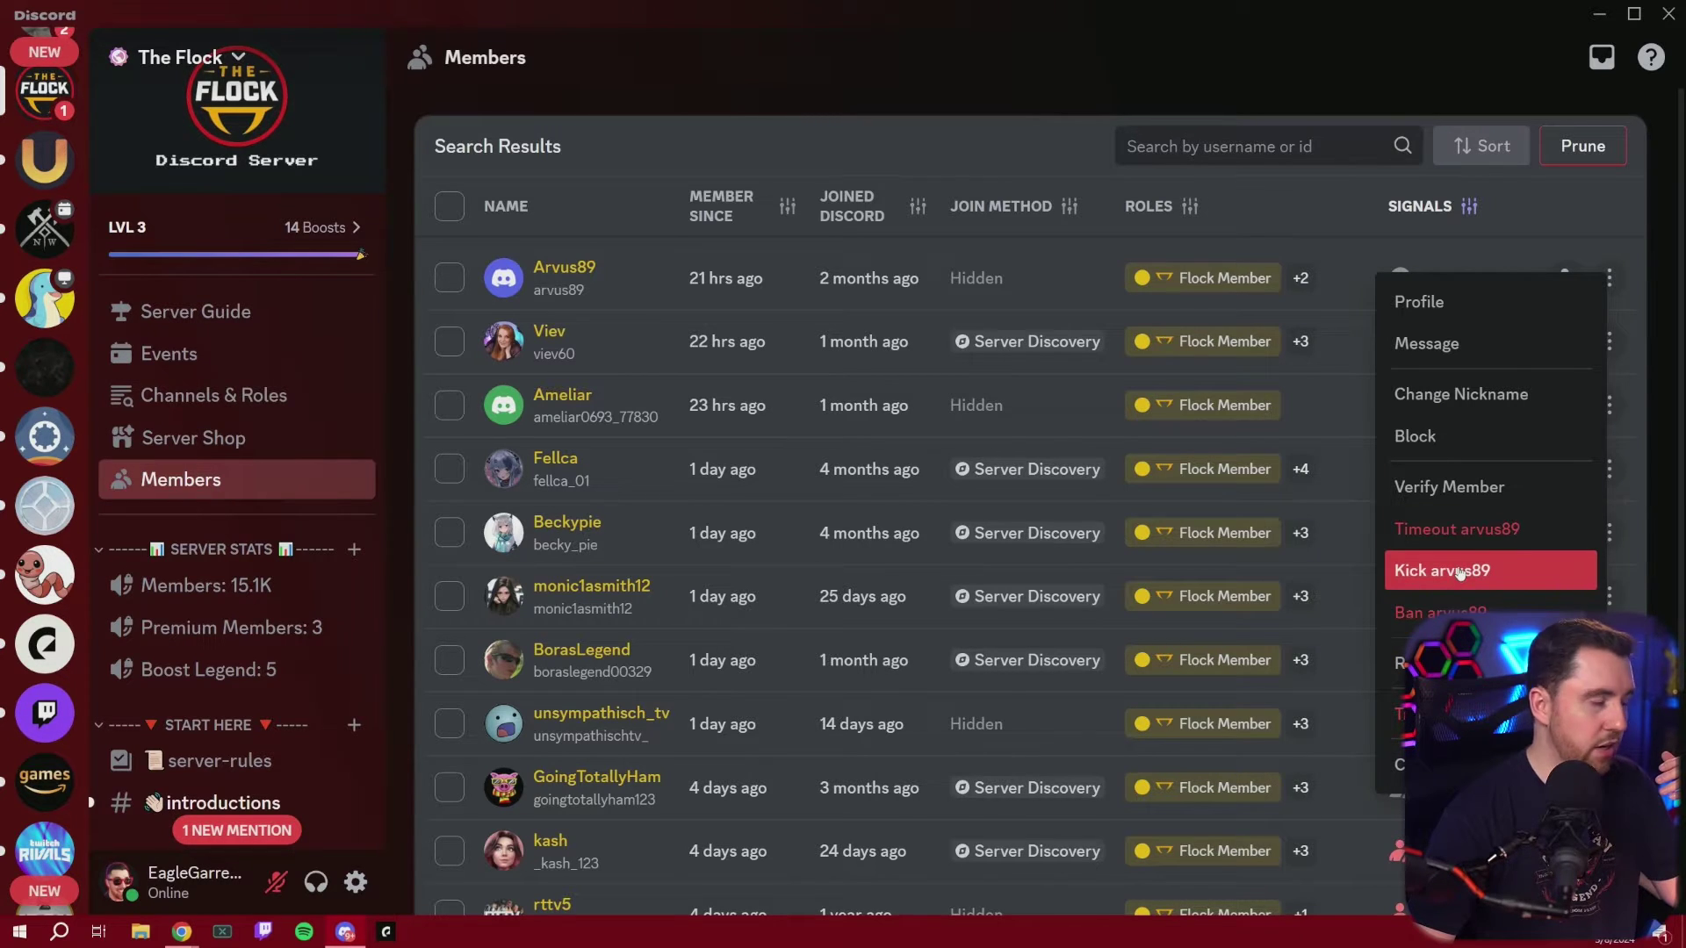
{"action": "mouse_move", "coordinate": [897, 295]}
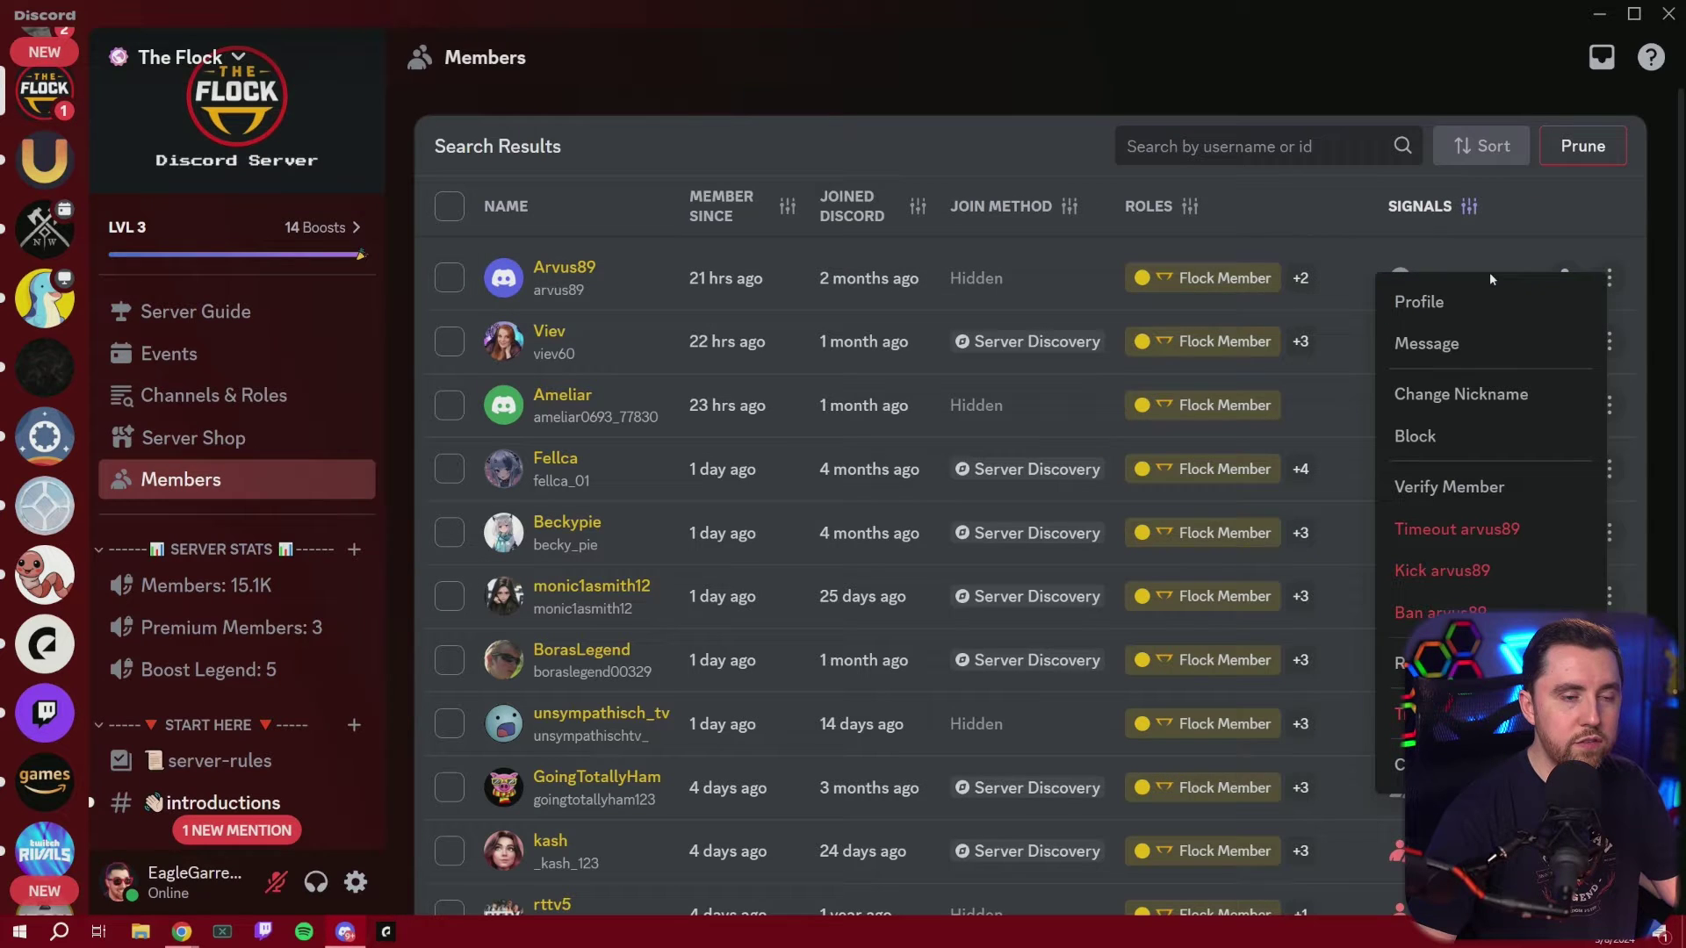
{"action": "mouse_move", "coordinate": [1398, 277]}
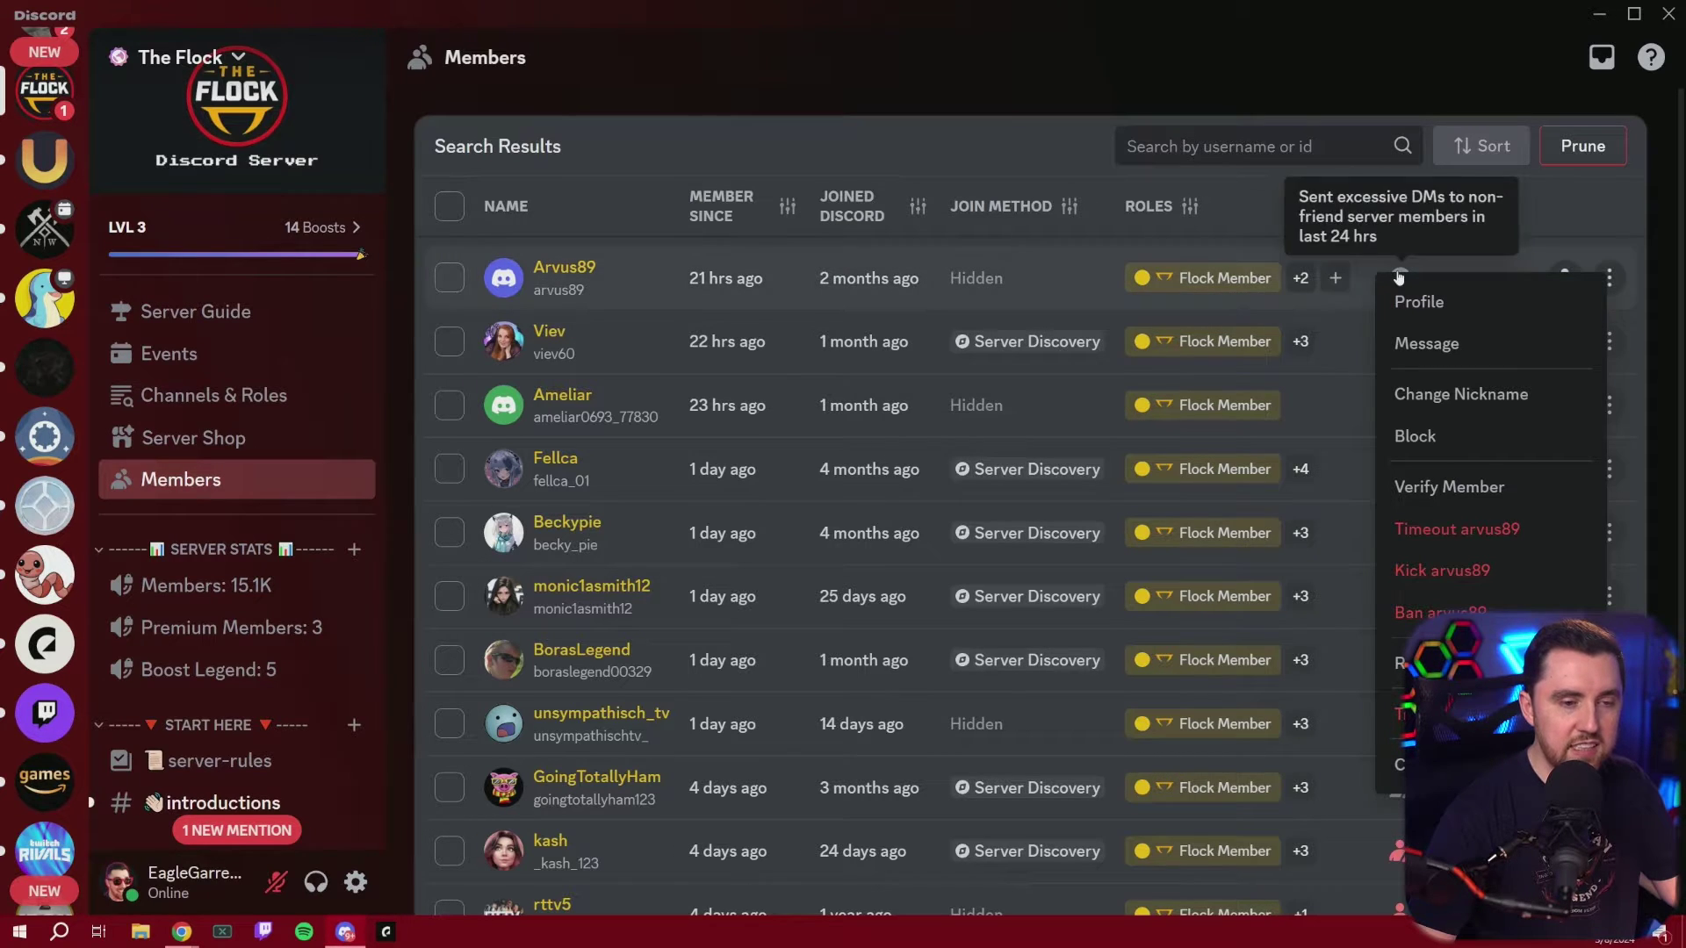
{"action": "left_click", "coordinate": [1450, 576]}
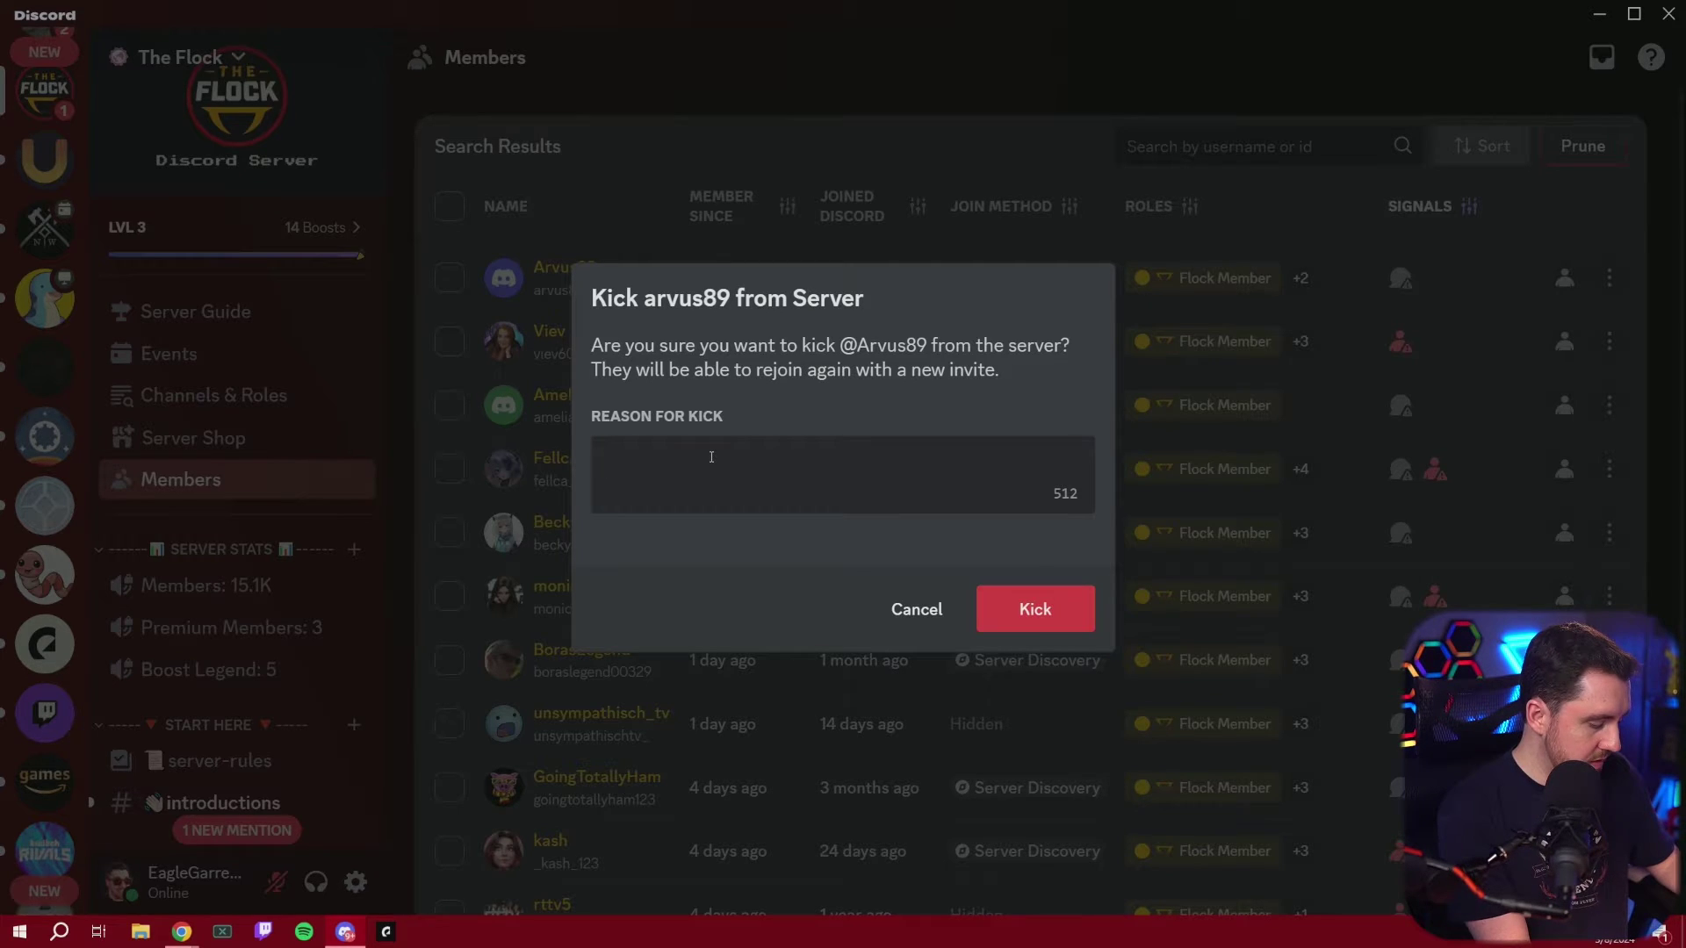
{"action": "type", "text": "Spamming "}
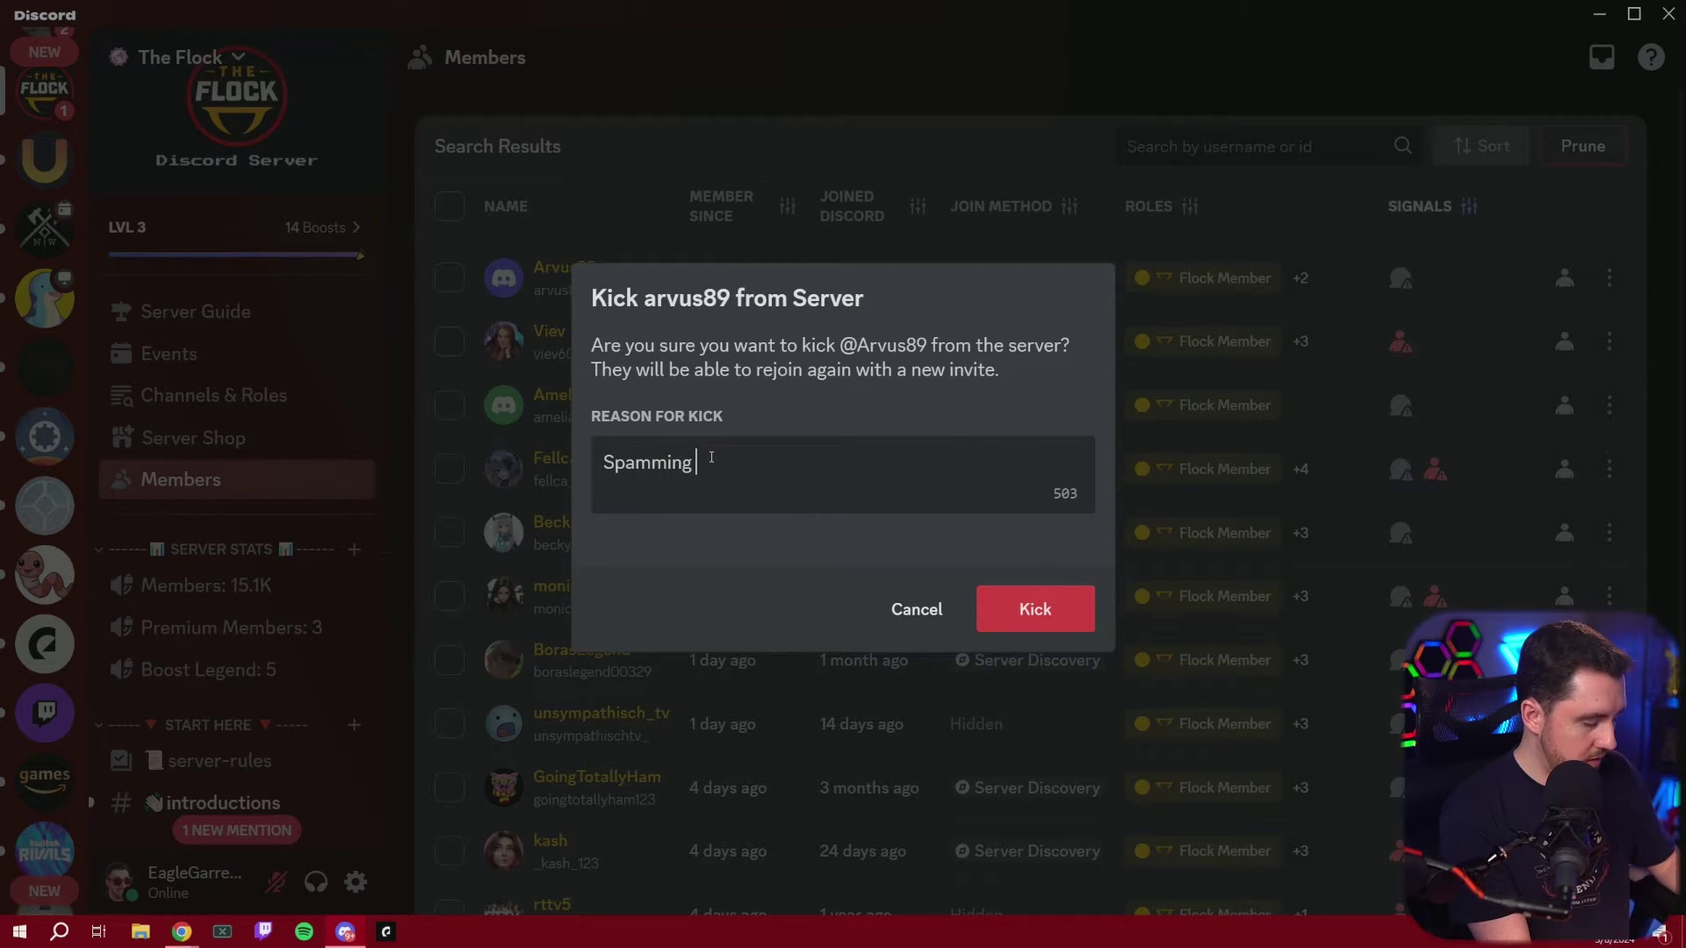
{"action": "type", "text": "DMs"}
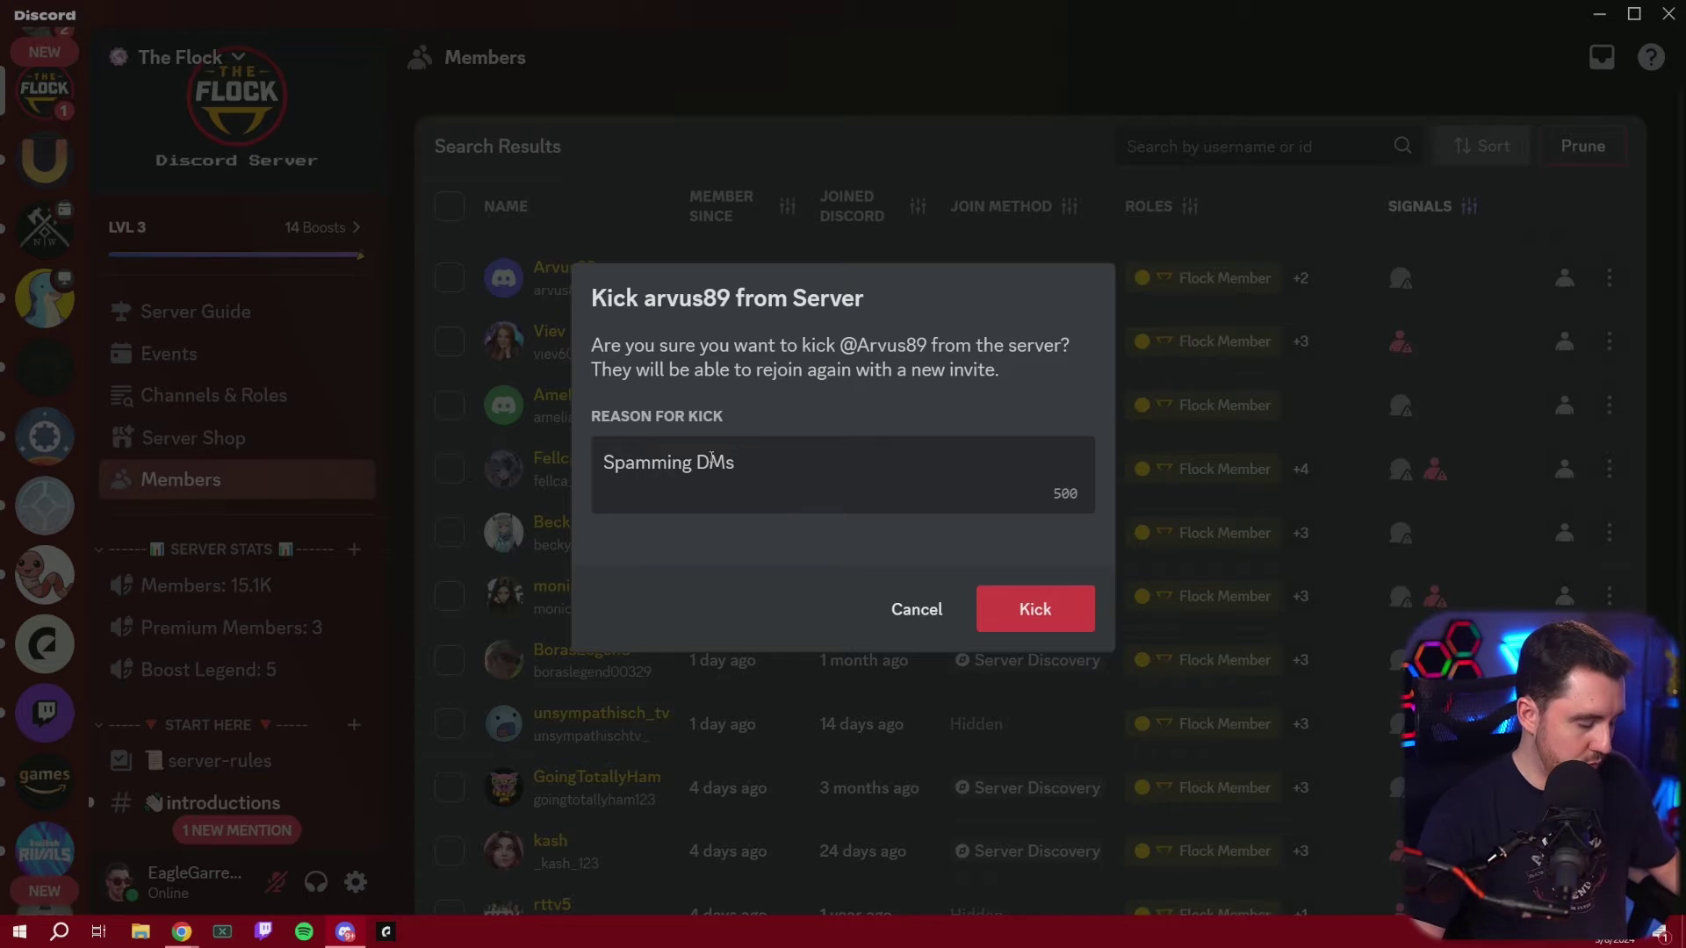
{"action": "left_click_drag", "start_coordinate": [736, 463], "coordinate": [651, 483]}
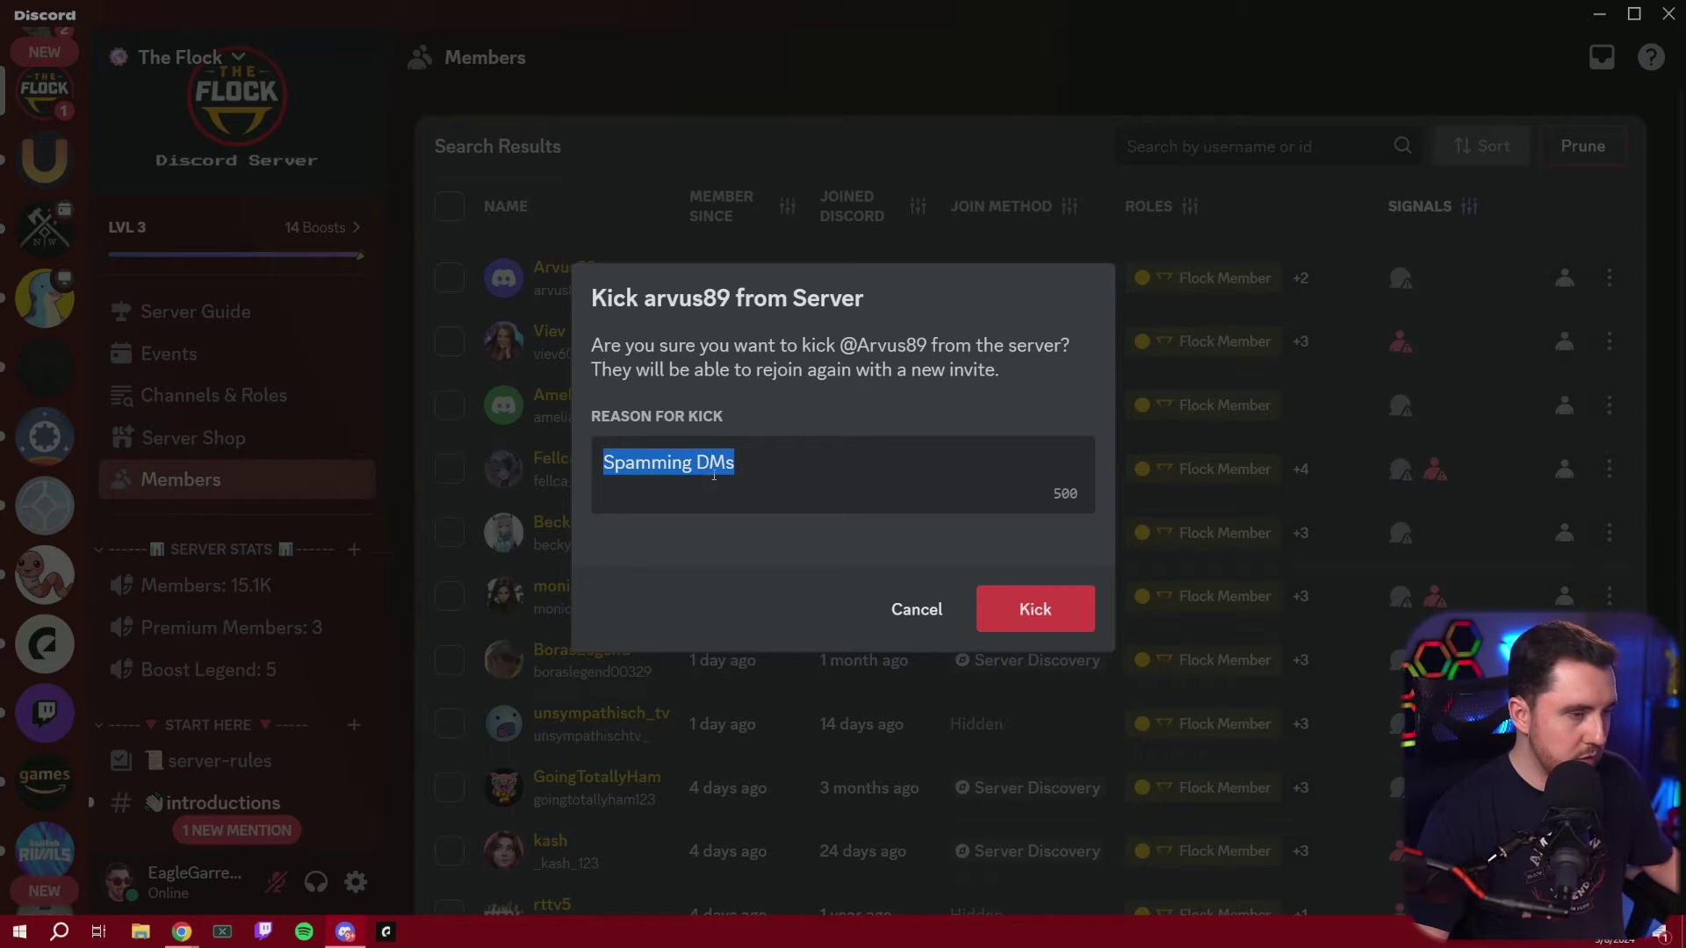
{"action": "left_click", "coordinate": [1038, 612]}
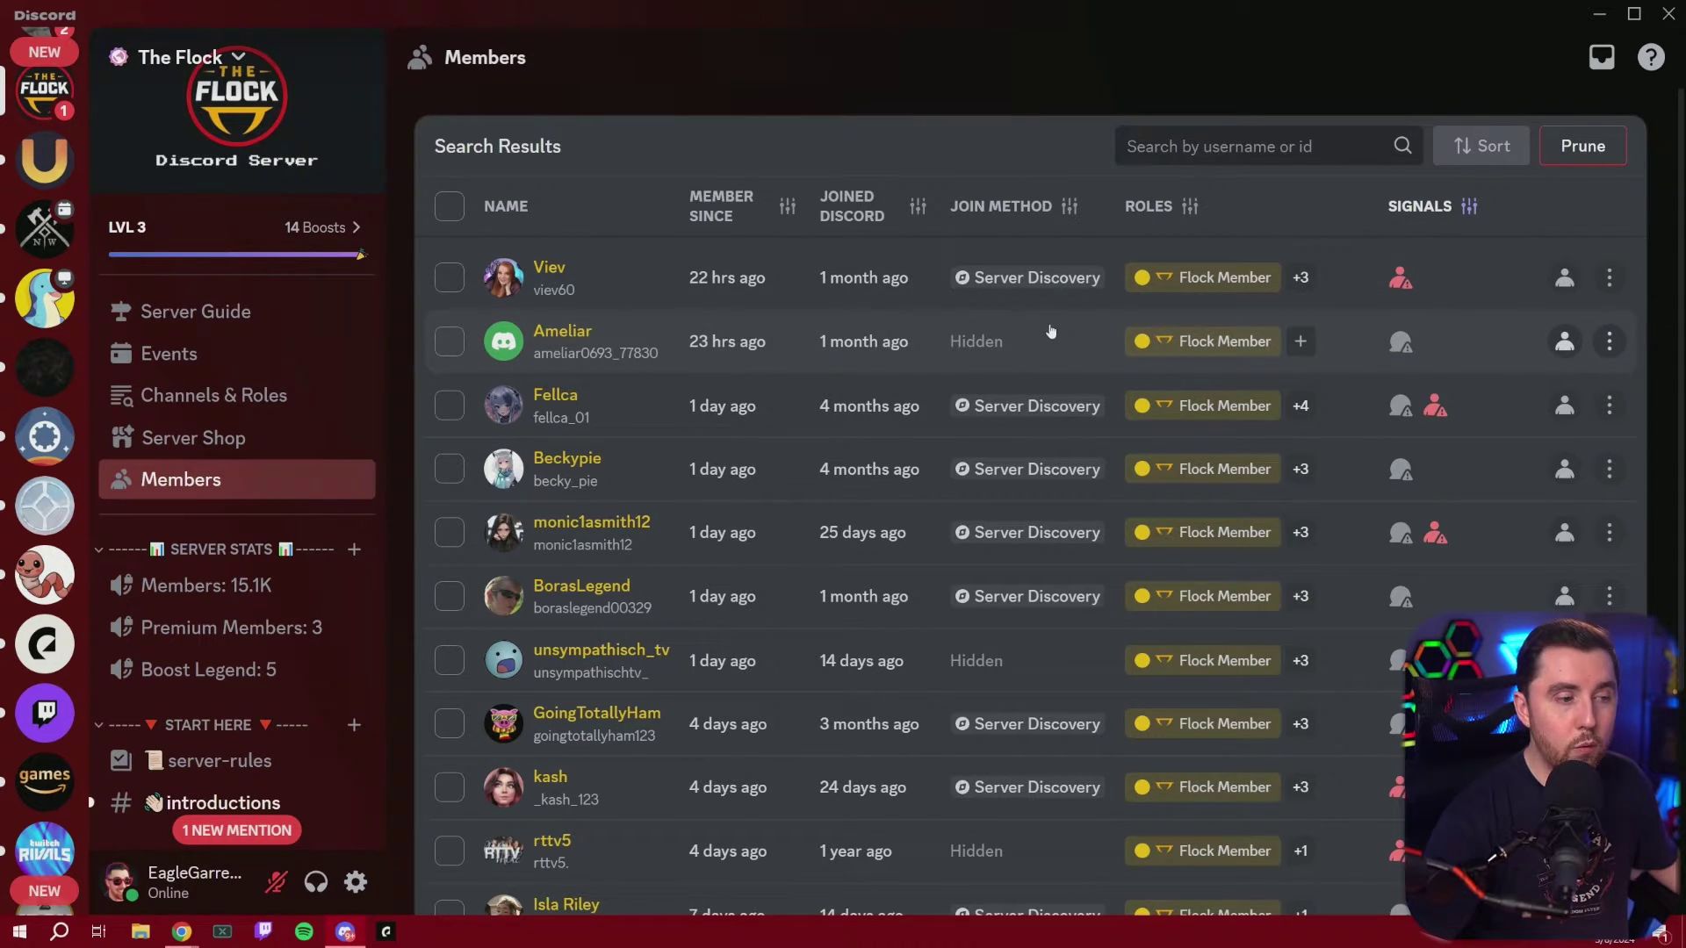
Examine the last page of filtered members, checking the final member's exact server and Discord join dates
{"action": "scroll", "coordinate": [1051, 331], "scroll_direction": "down", "scroll_amount": 3}
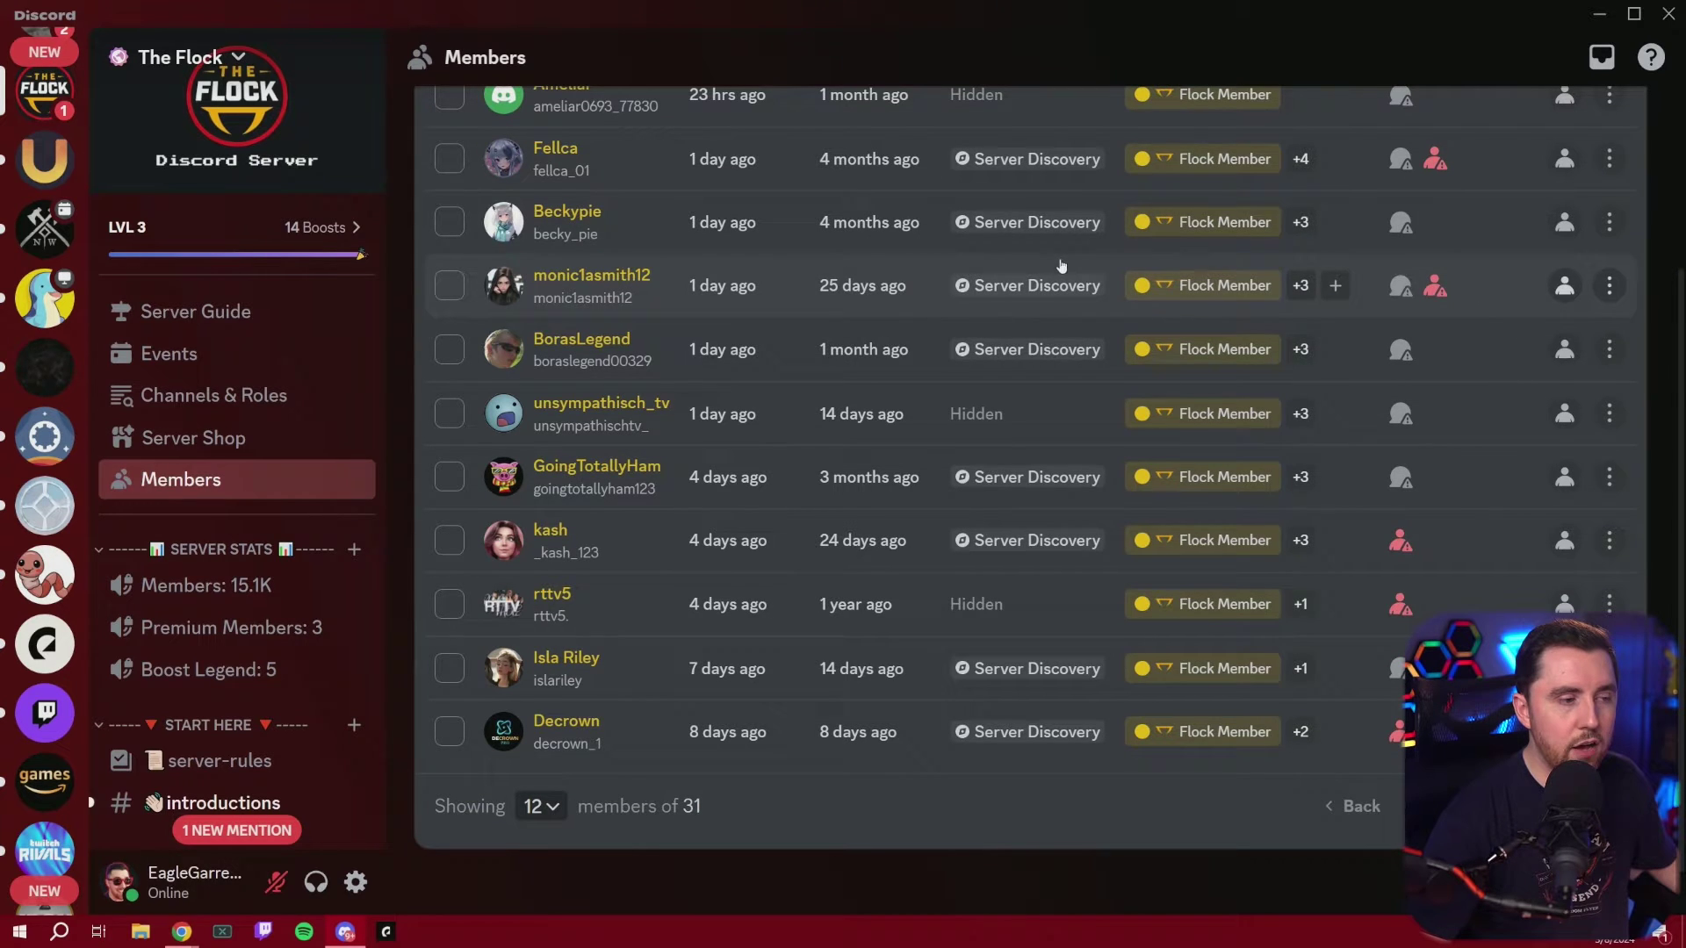
{"action": "scroll", "coordinate": [1060, 265], "scroll_direction": "down", "scroll_amount": 1}
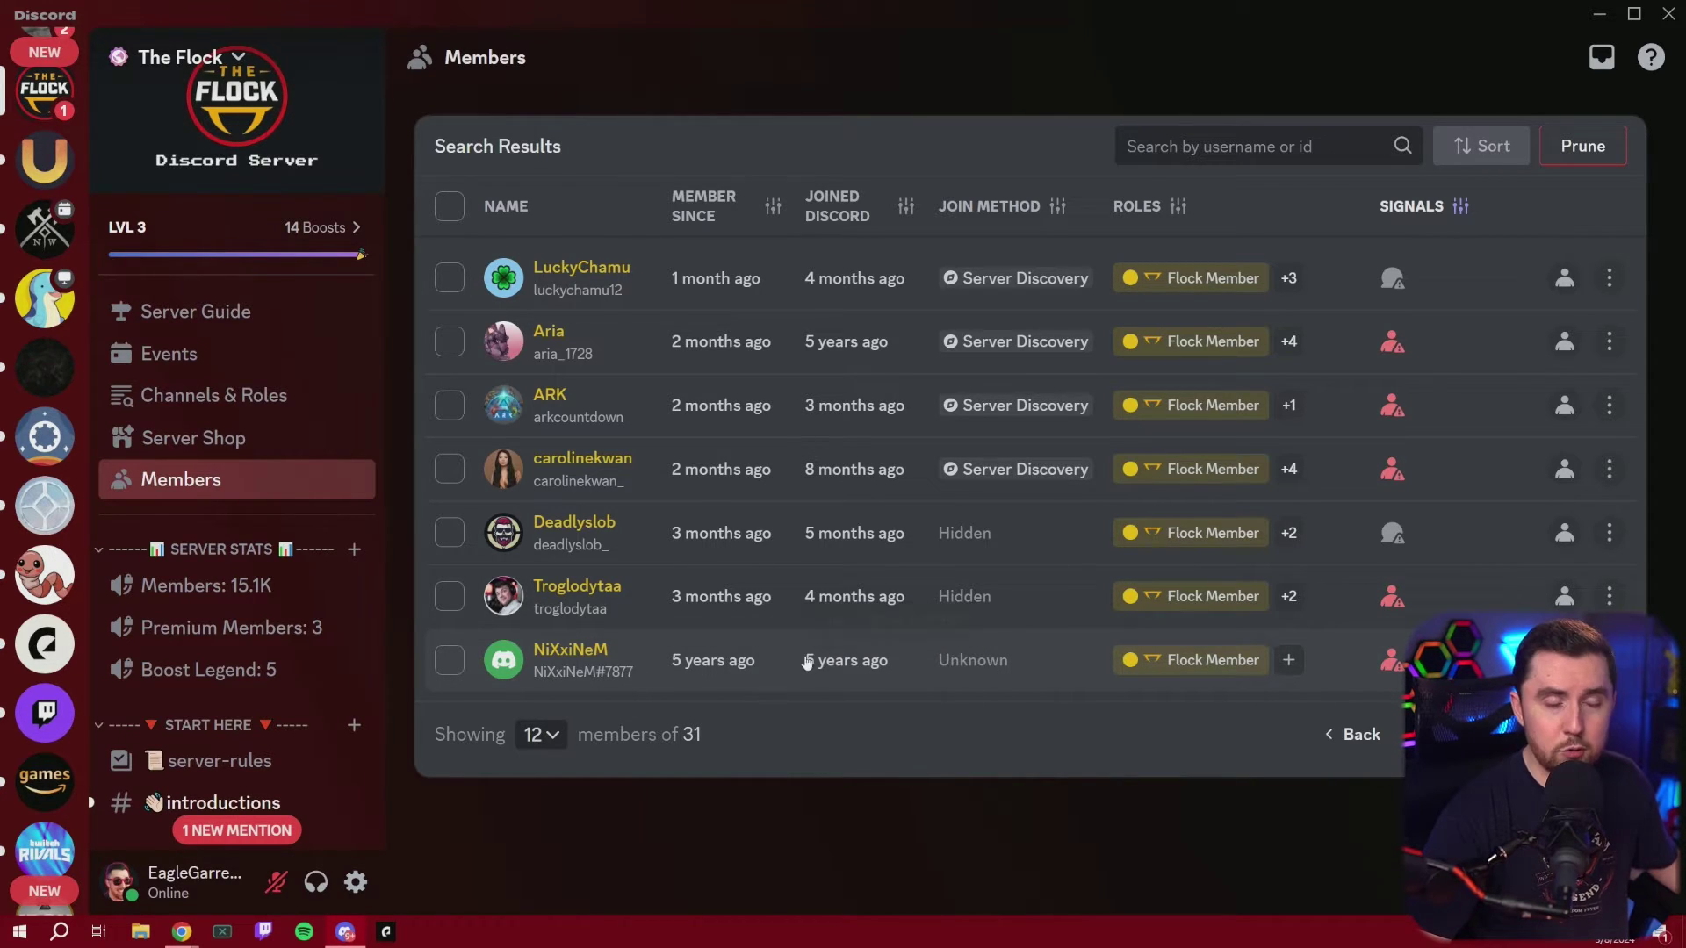
{"action": "mouse_move", "coordinate": [828, 666]}
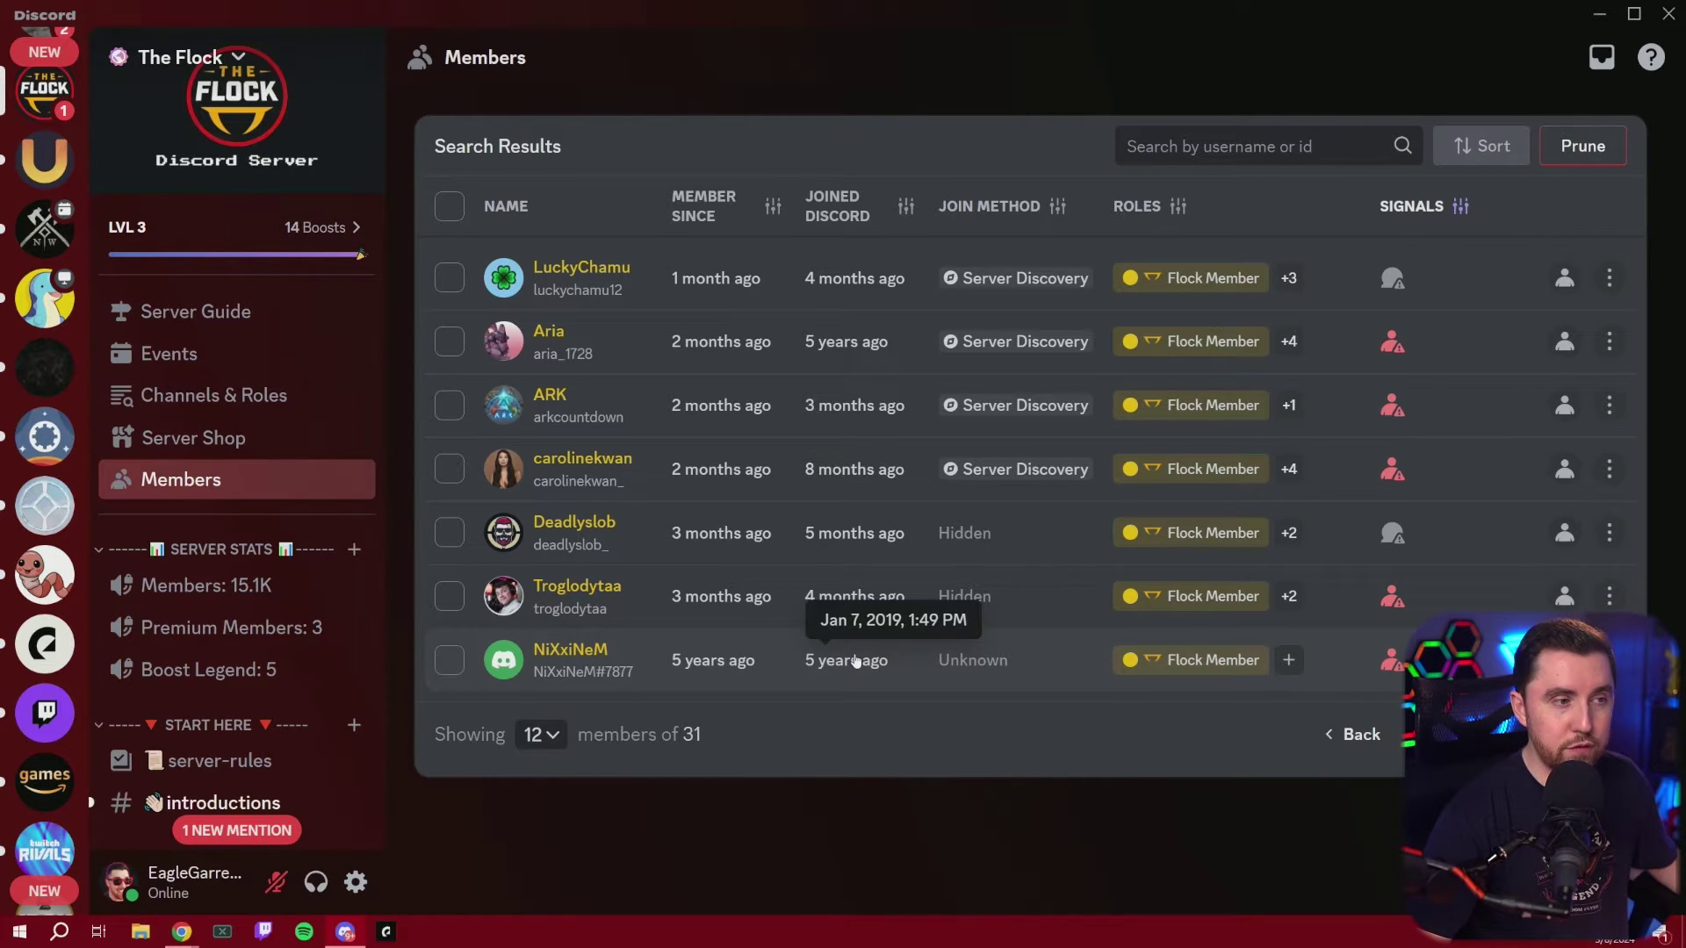
{"action": "mouse_move", "coordinate": [691, 670]}
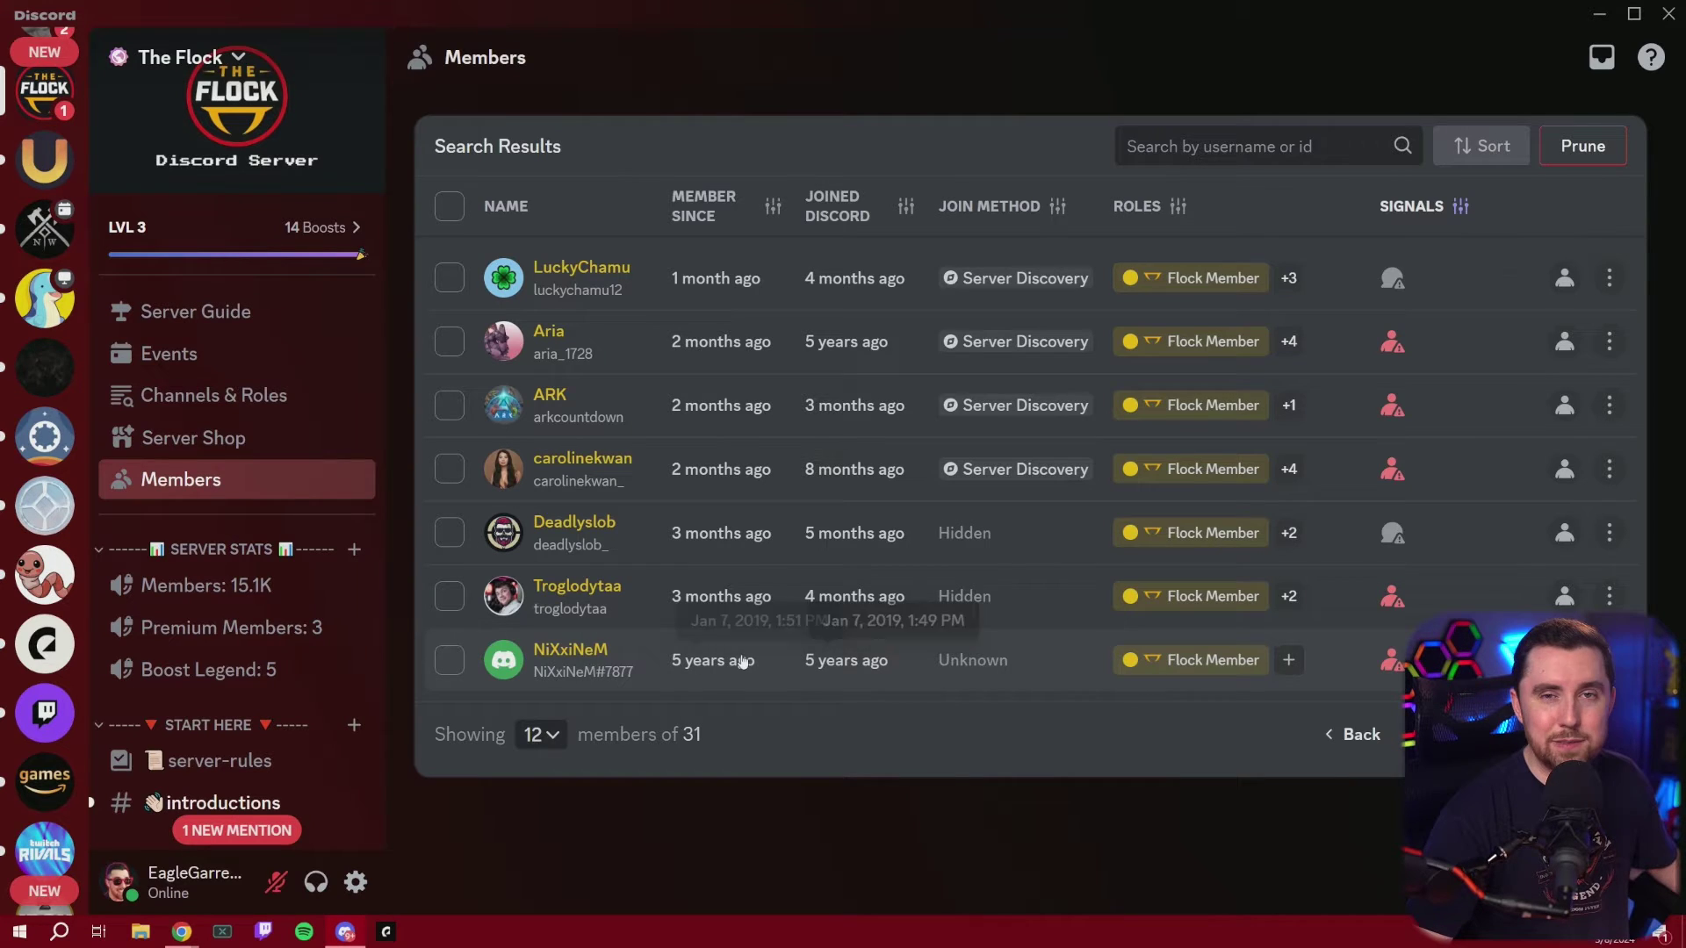
{"action": "mouse_move", "coordinate": [750, 673]}
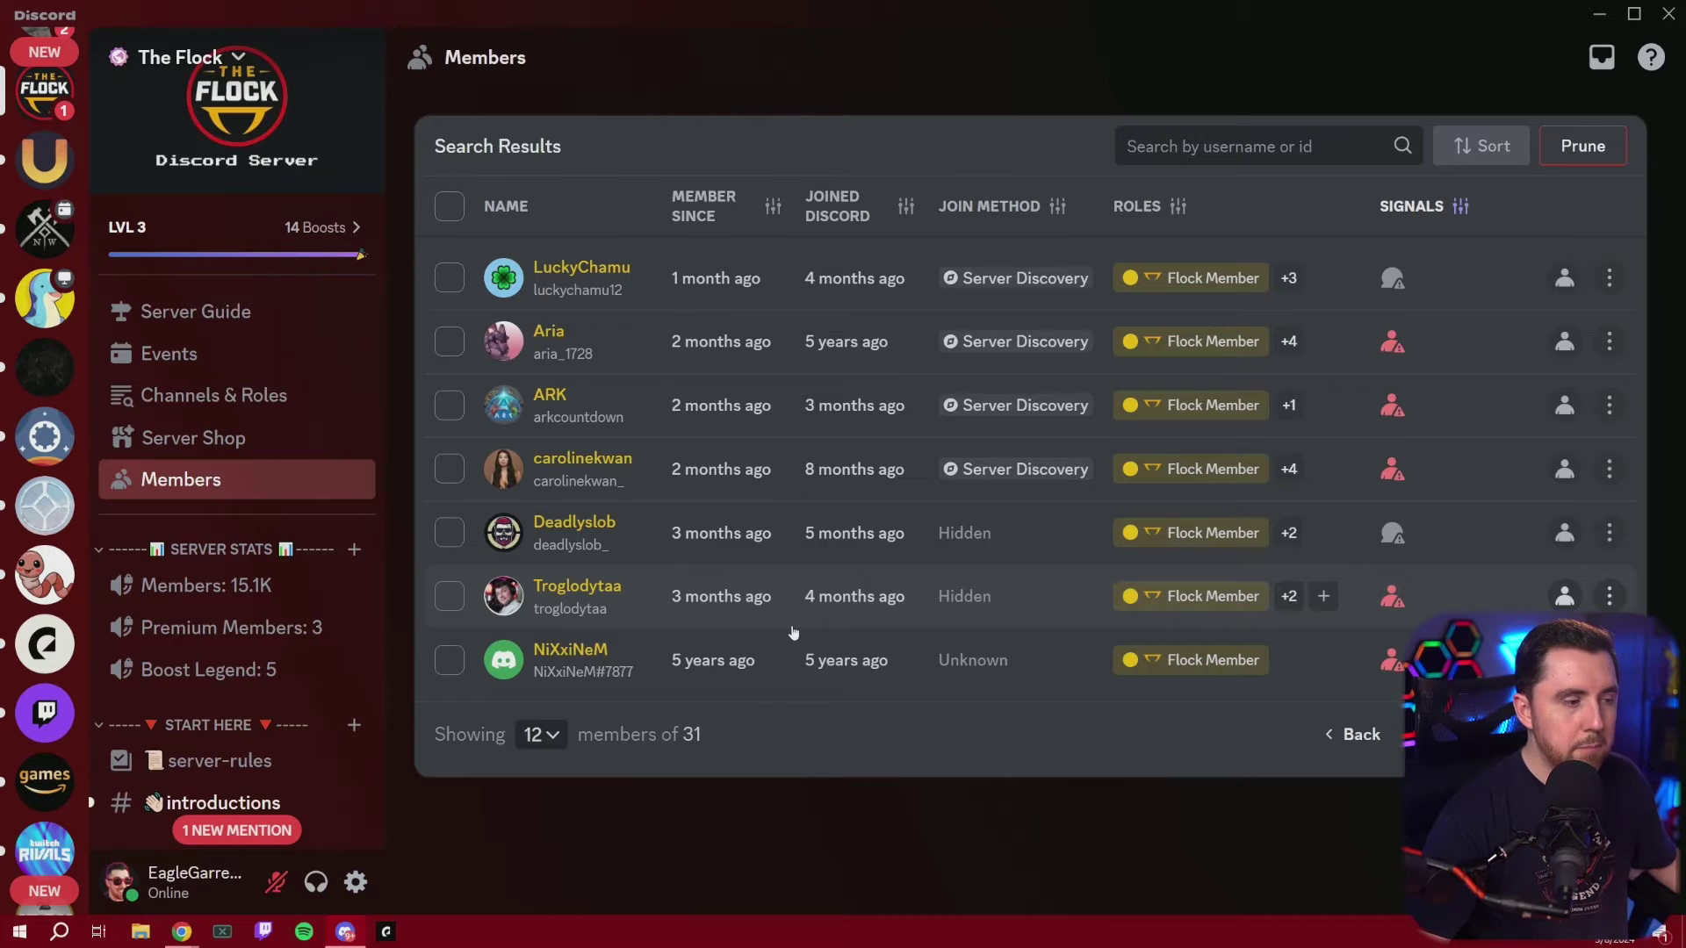
{"action": "mouse_move", "coordinate": [835, 542]}
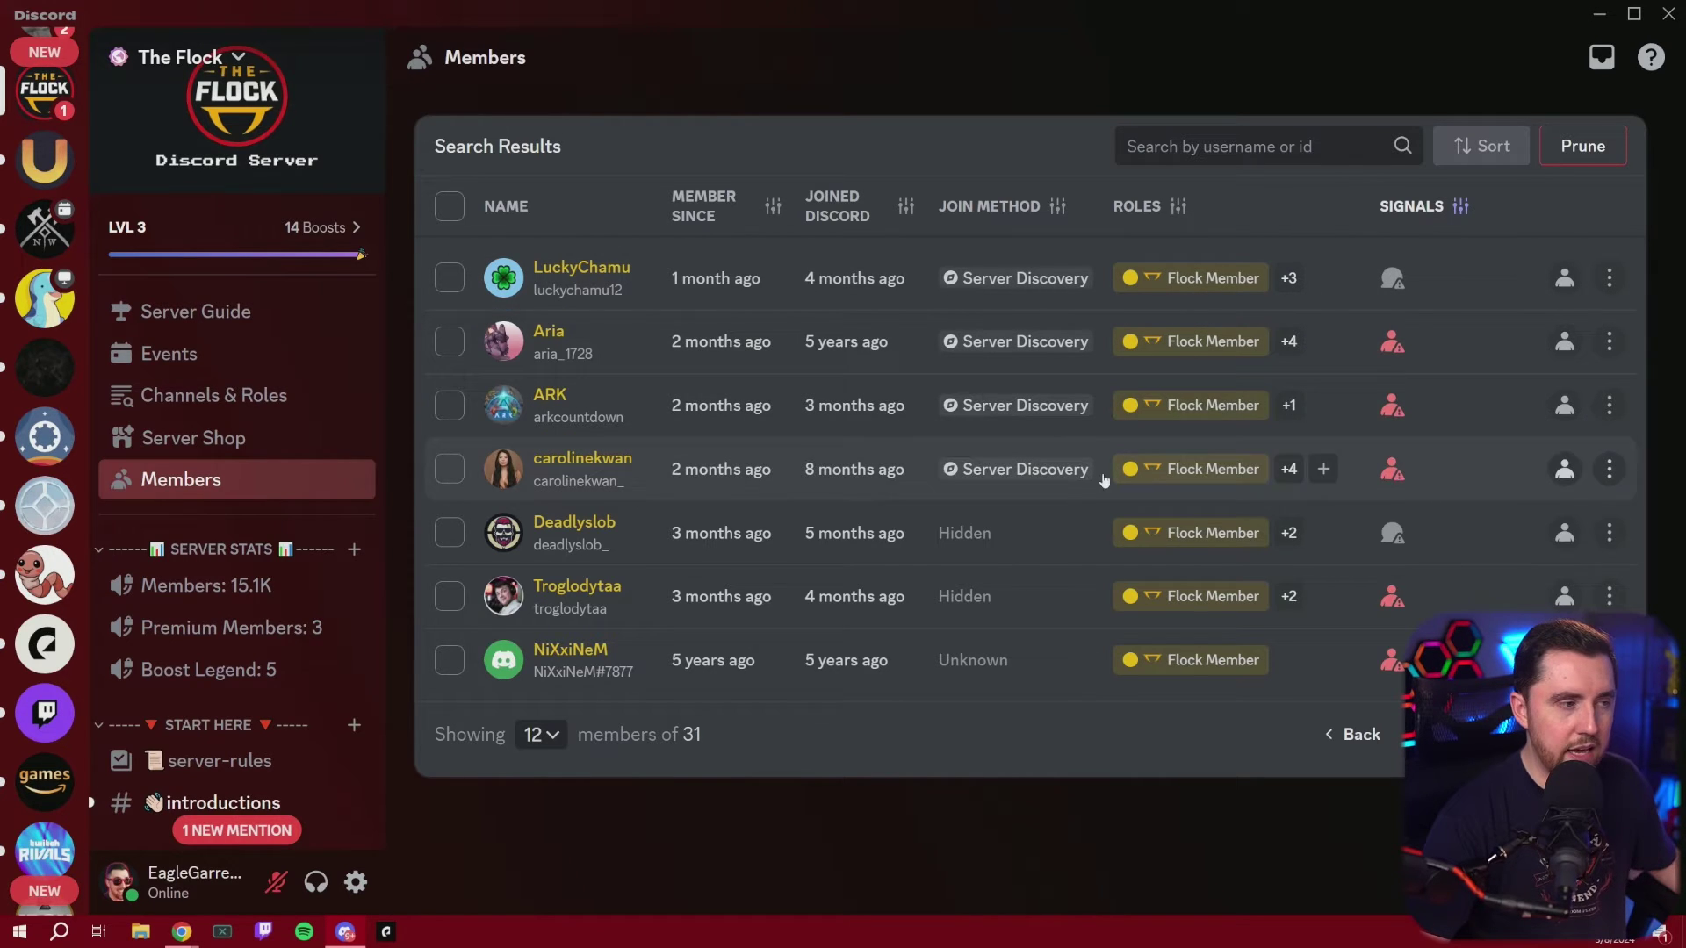
Return to the first results page and kick its first listed member without giving a reason
{"action": "left_click", "coordinate": [1356, 734]}
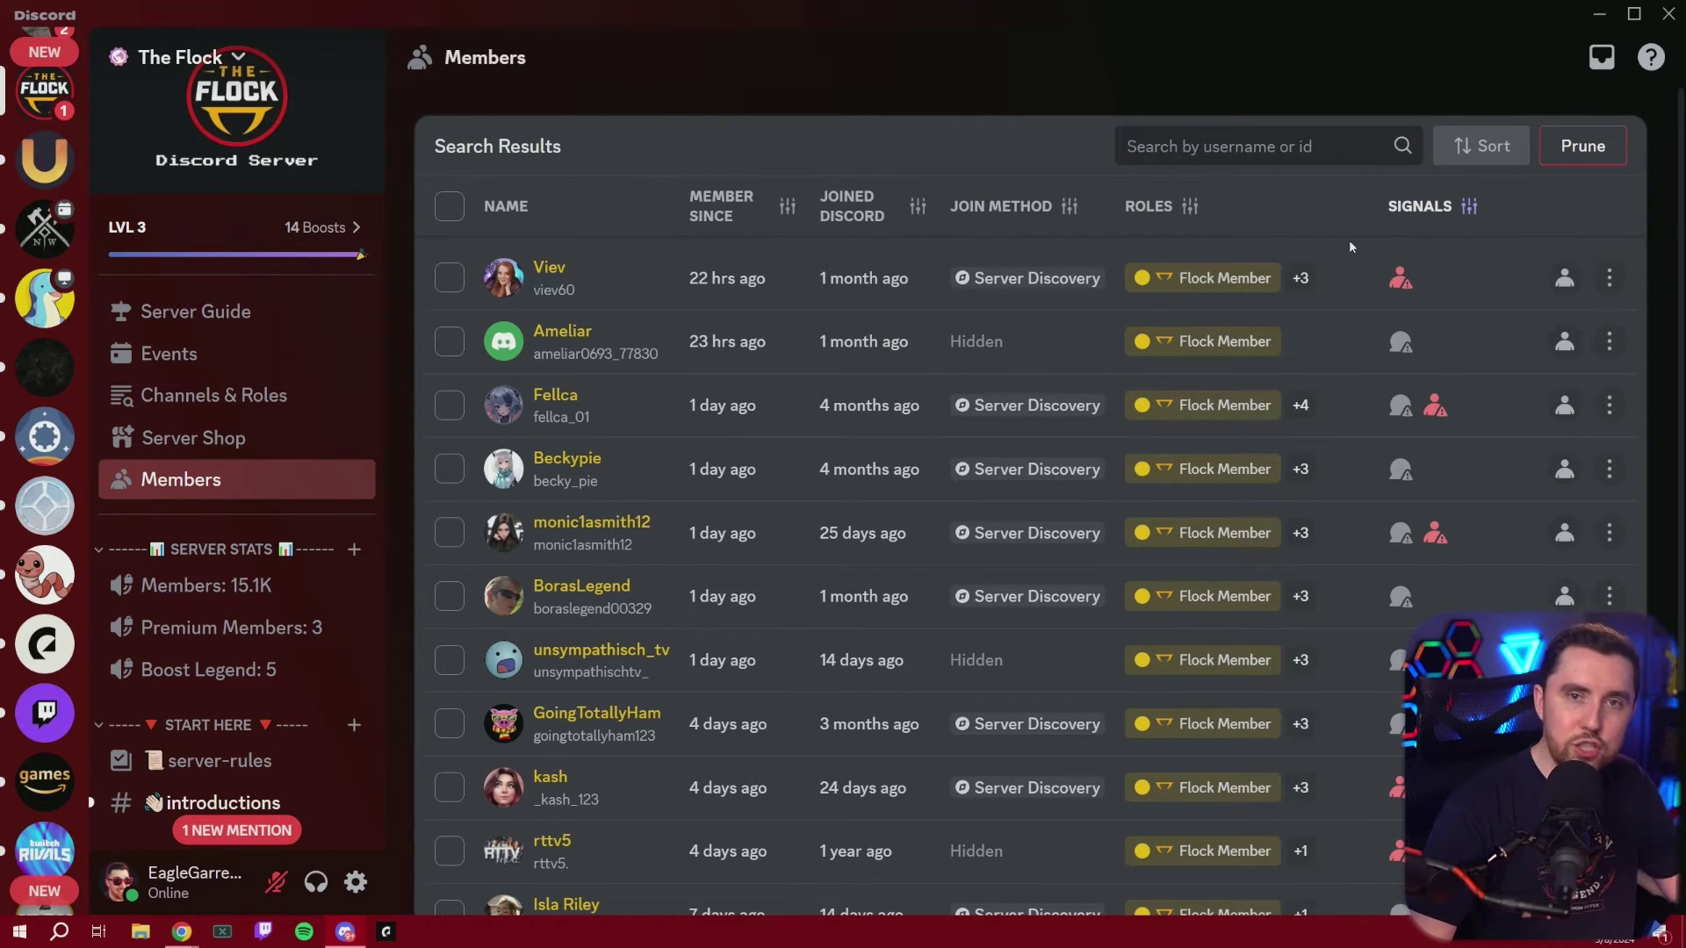
{"action": "left_click", "coordinate": [1617, 276]}
{"action": "left_click", "coordinate": [1458, 565]}
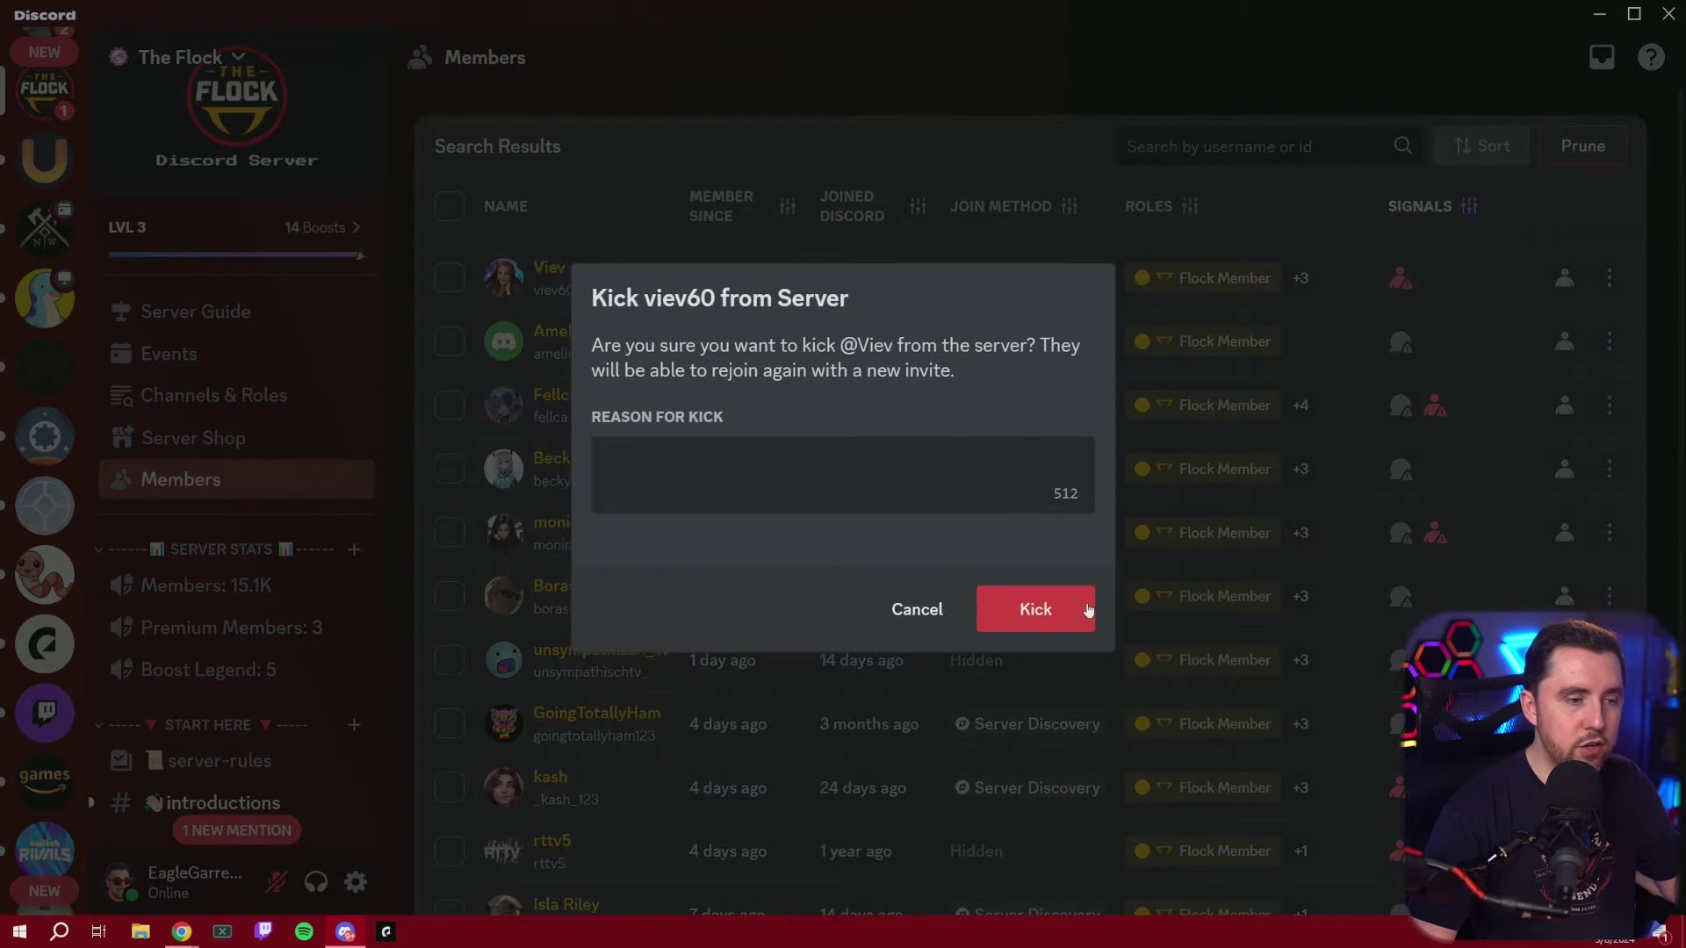
{"action": "left_click", "coordinate": [1086, 612]}
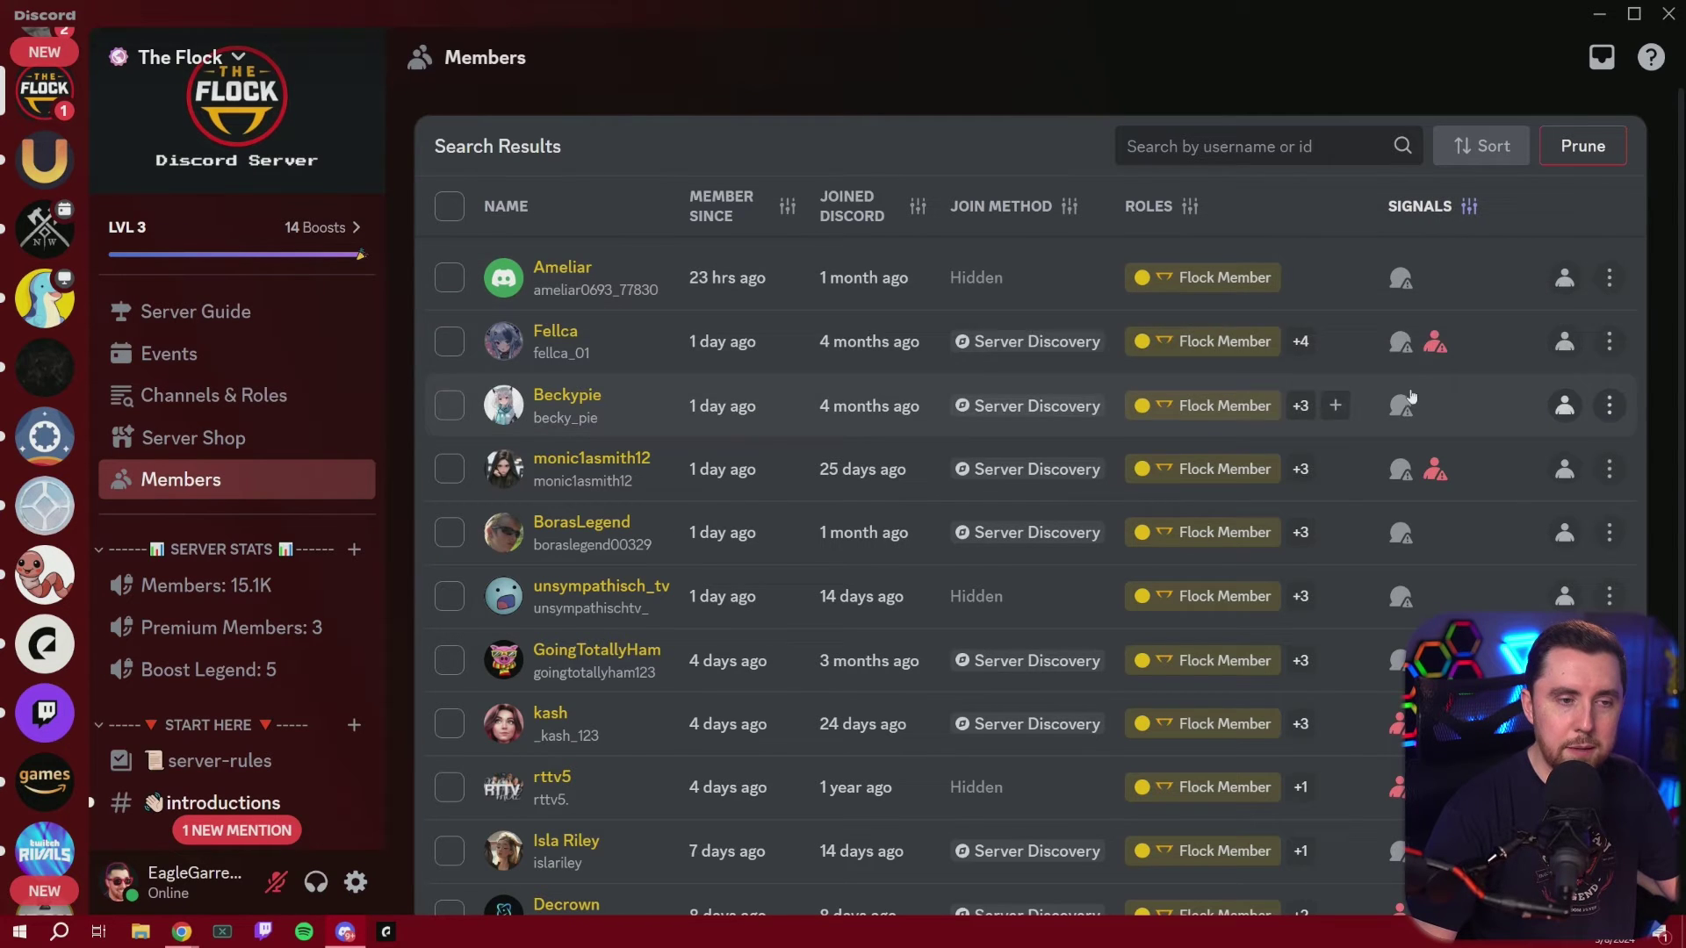
Open the server's report channel to view its ticket submission message
{"action": "mouse_move", "coordinate": [1402, 297]}
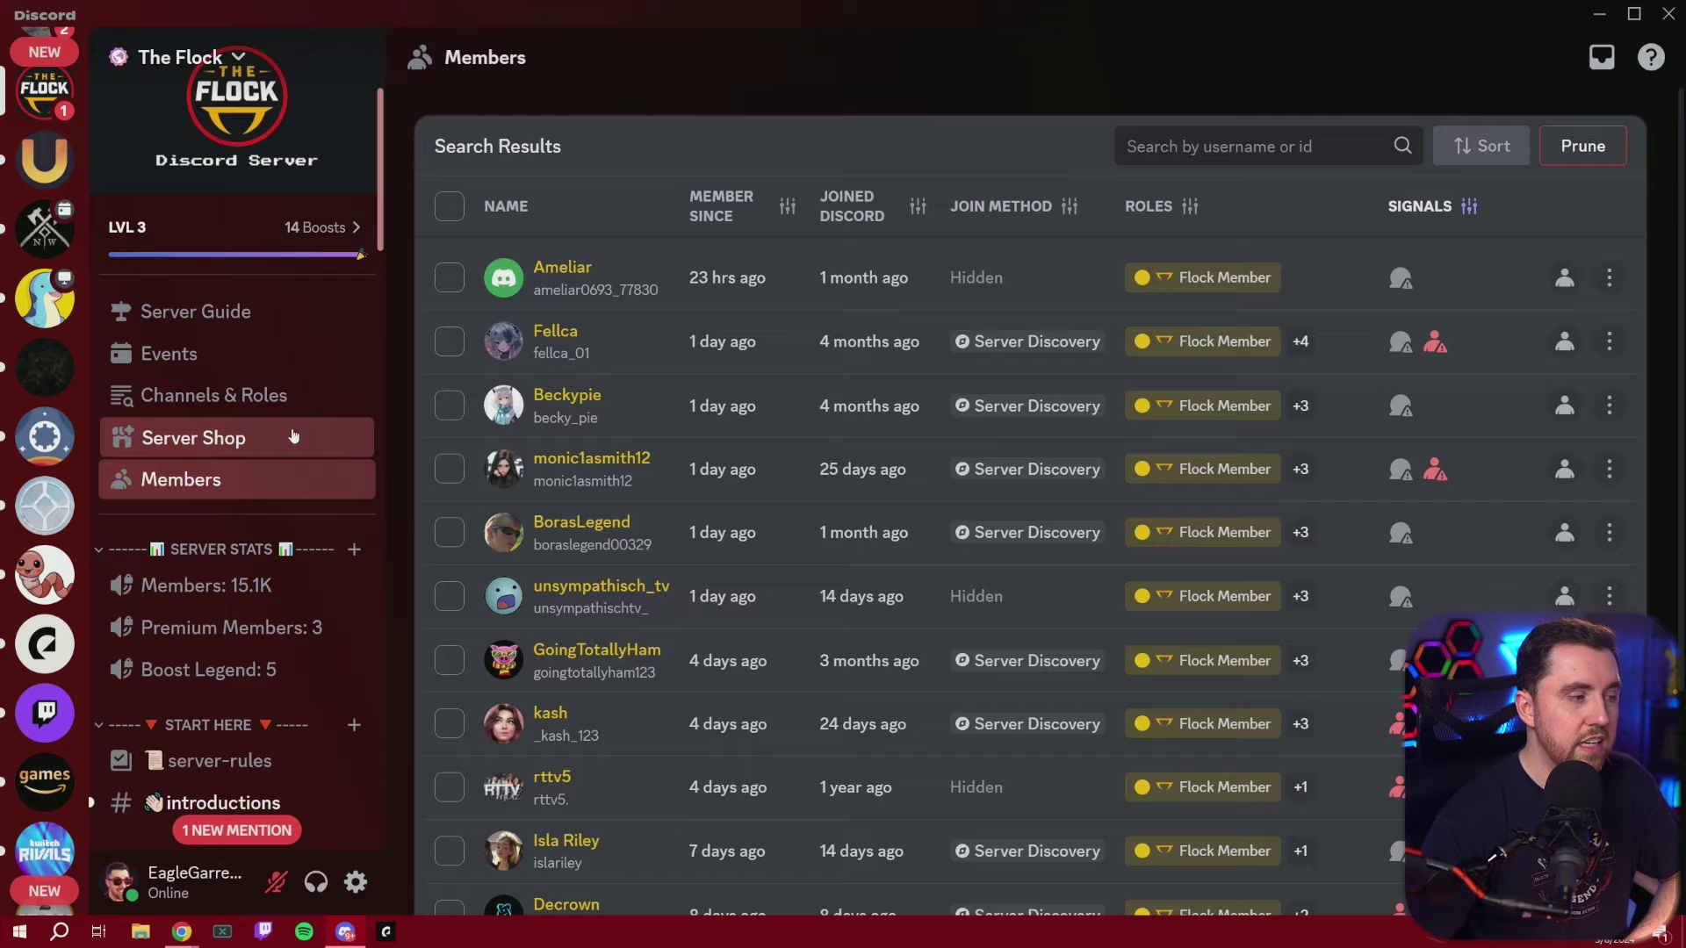
{"action": "scroll", "coordinate": [268, 439], "scroll_direction": "down", "scroll_amount": 15}
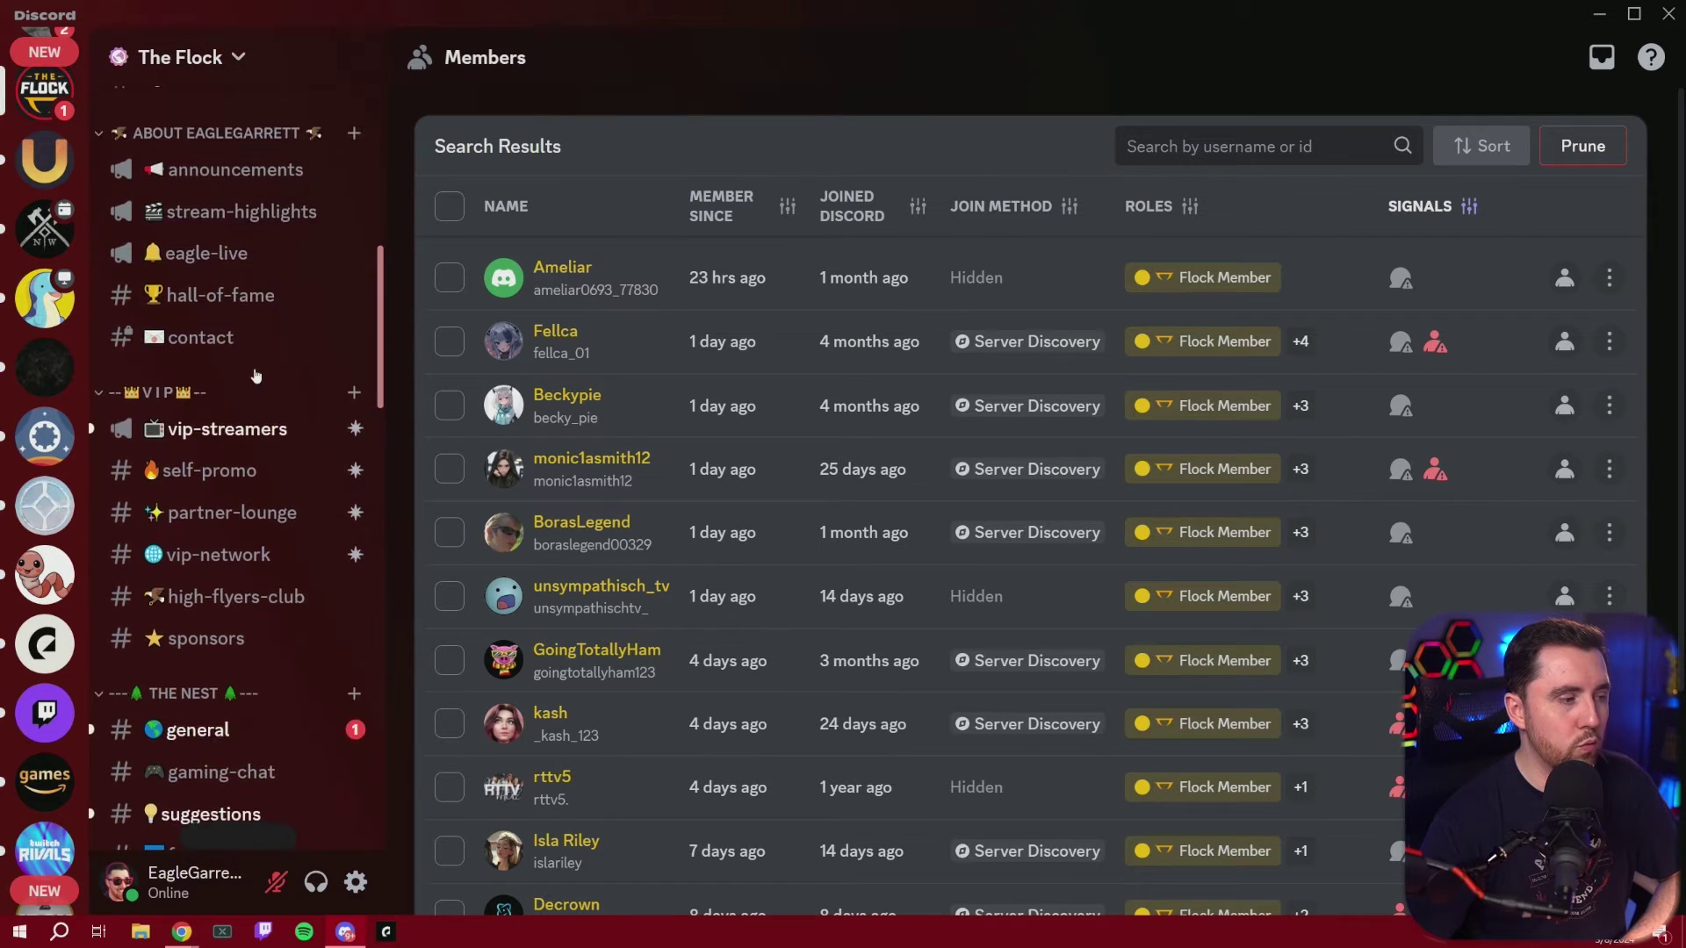
{"action": "scroll", "coordinate": [239, 353], "scroll_direction": "down", "scroll_amount": 3}
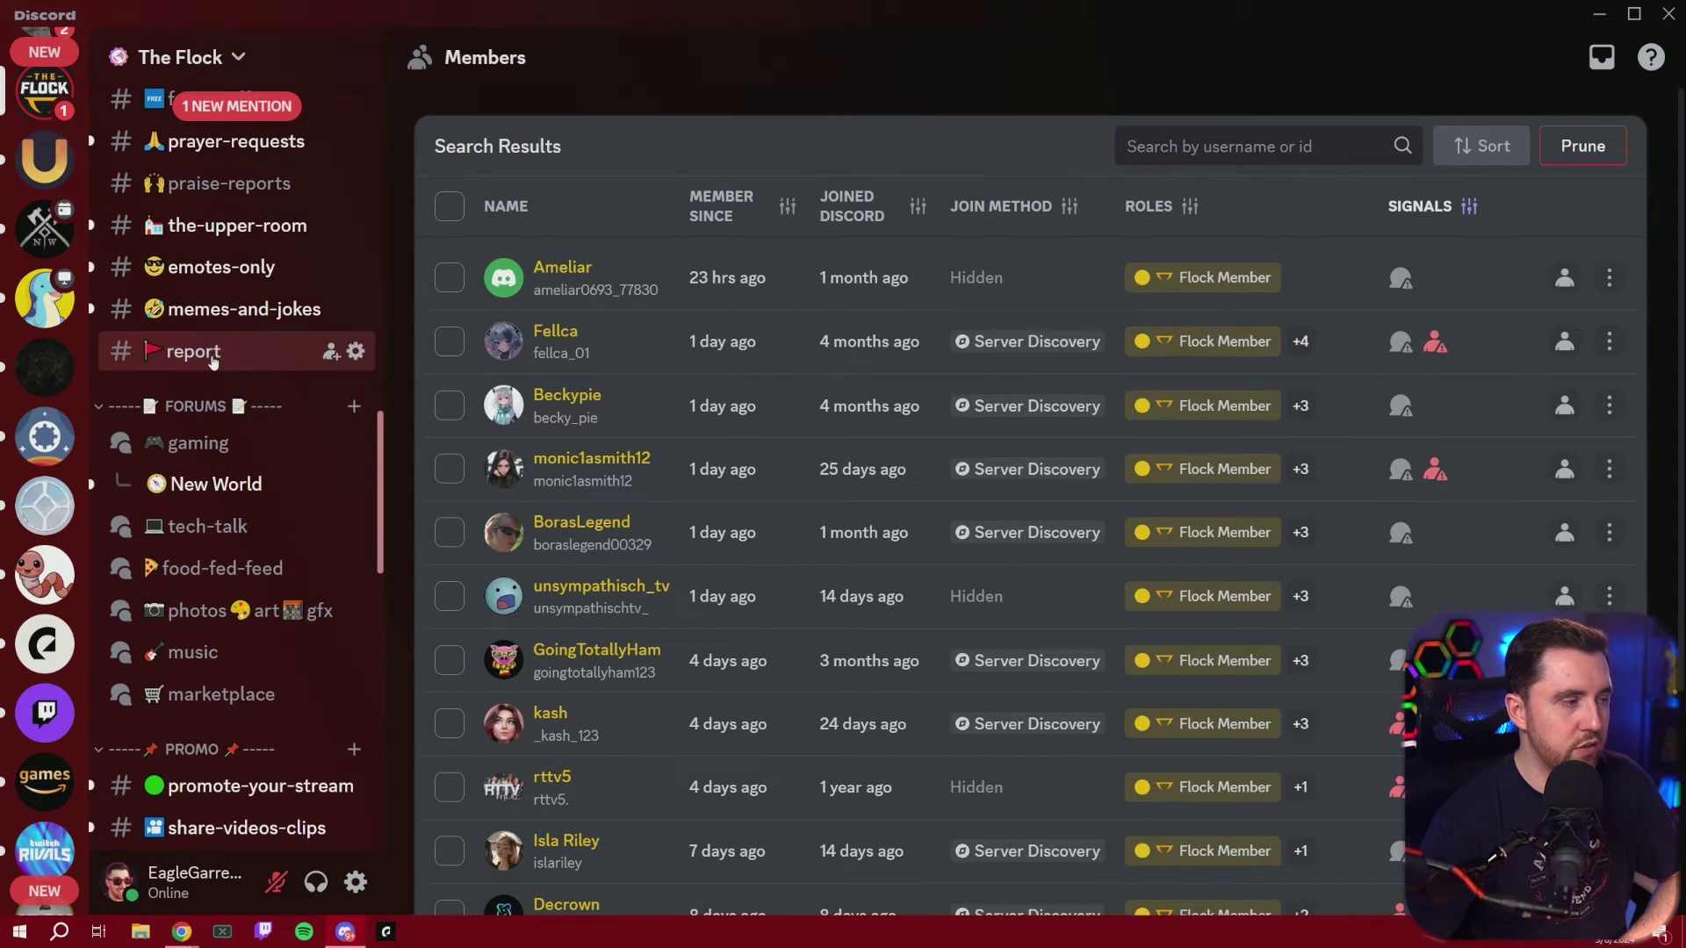
{"action": "left_click", "coordinate": [211, 351]}
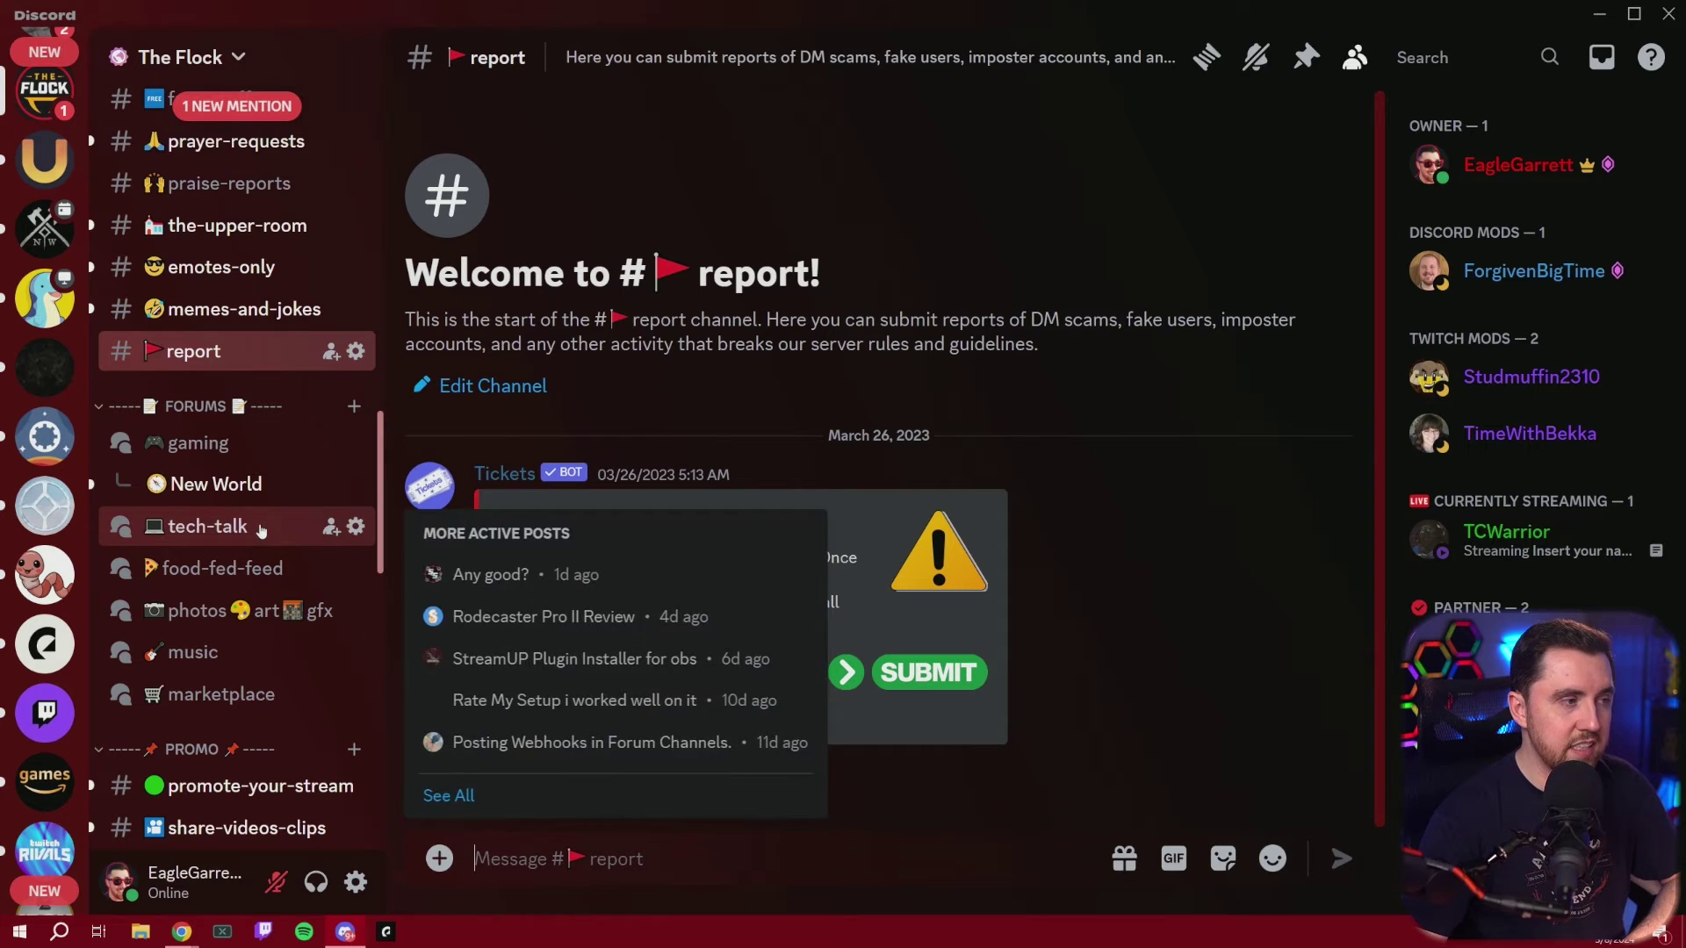
Return to the Members page and inspect the second listed member's direct message warning signal
{"action": "scroll", "coordinate": [261, 529], "scroll_direction": "up", "scroll_amount": 10}
{"action": "scroll", "coordinate": [261, 529], "scroll_direction": "up", "scroll_amount": 5}
{"action": "left_click", "coordinate": [181, 480]}
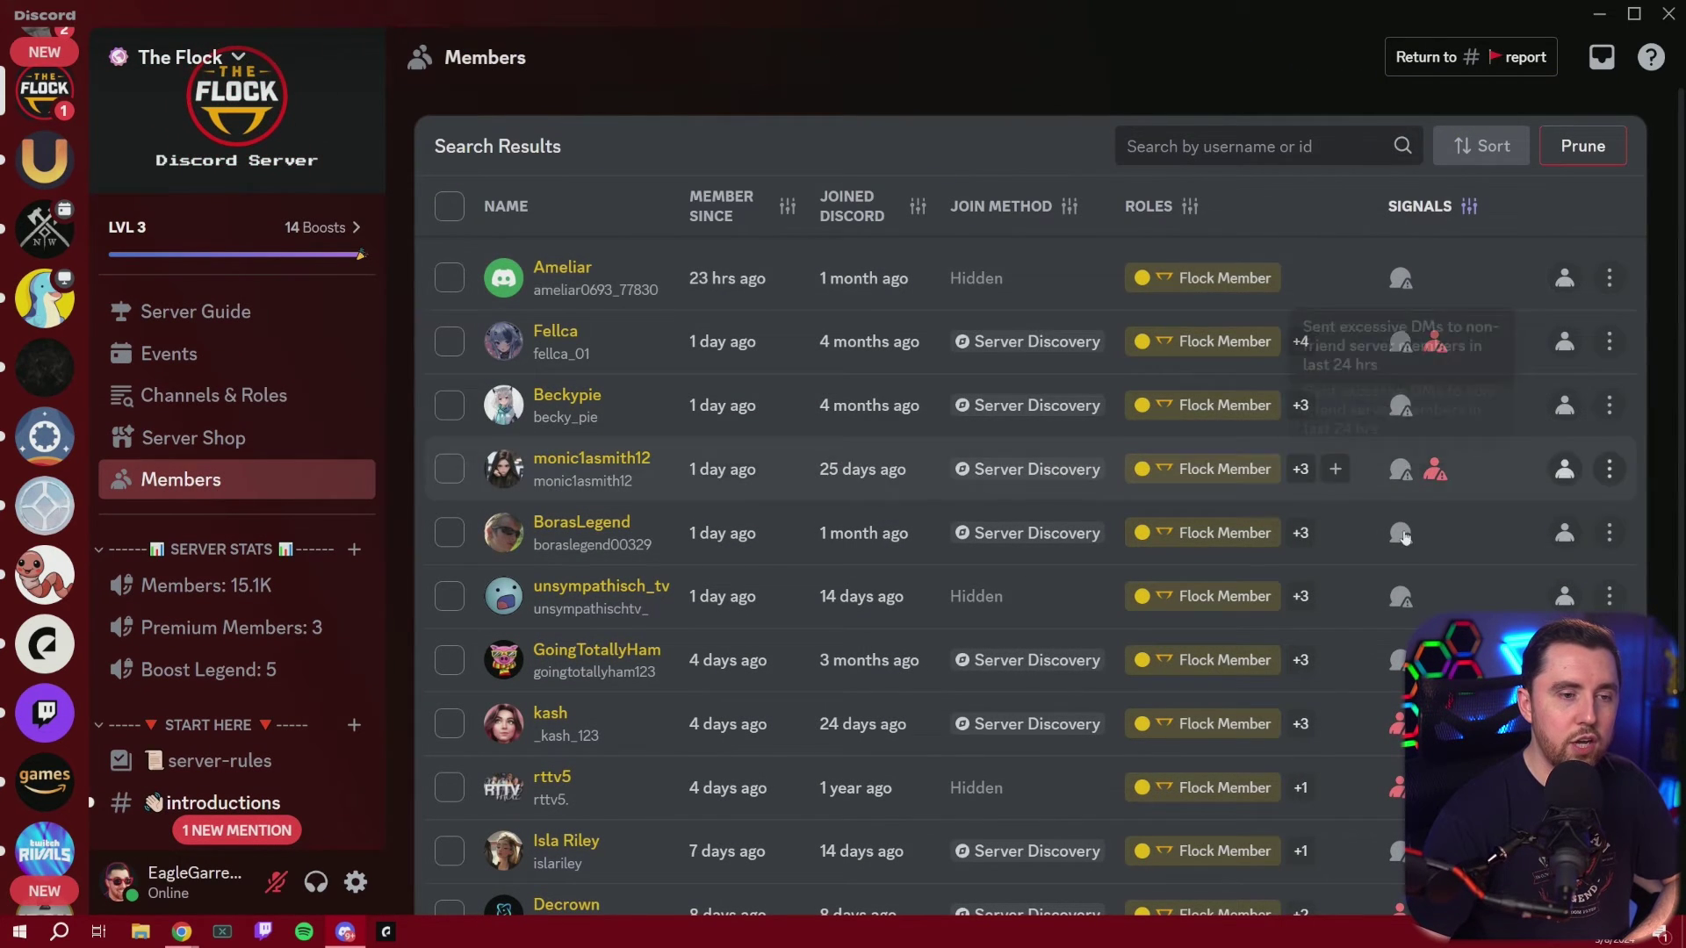
{"action": "mouse_move", "coordinate": [1396, 358]}
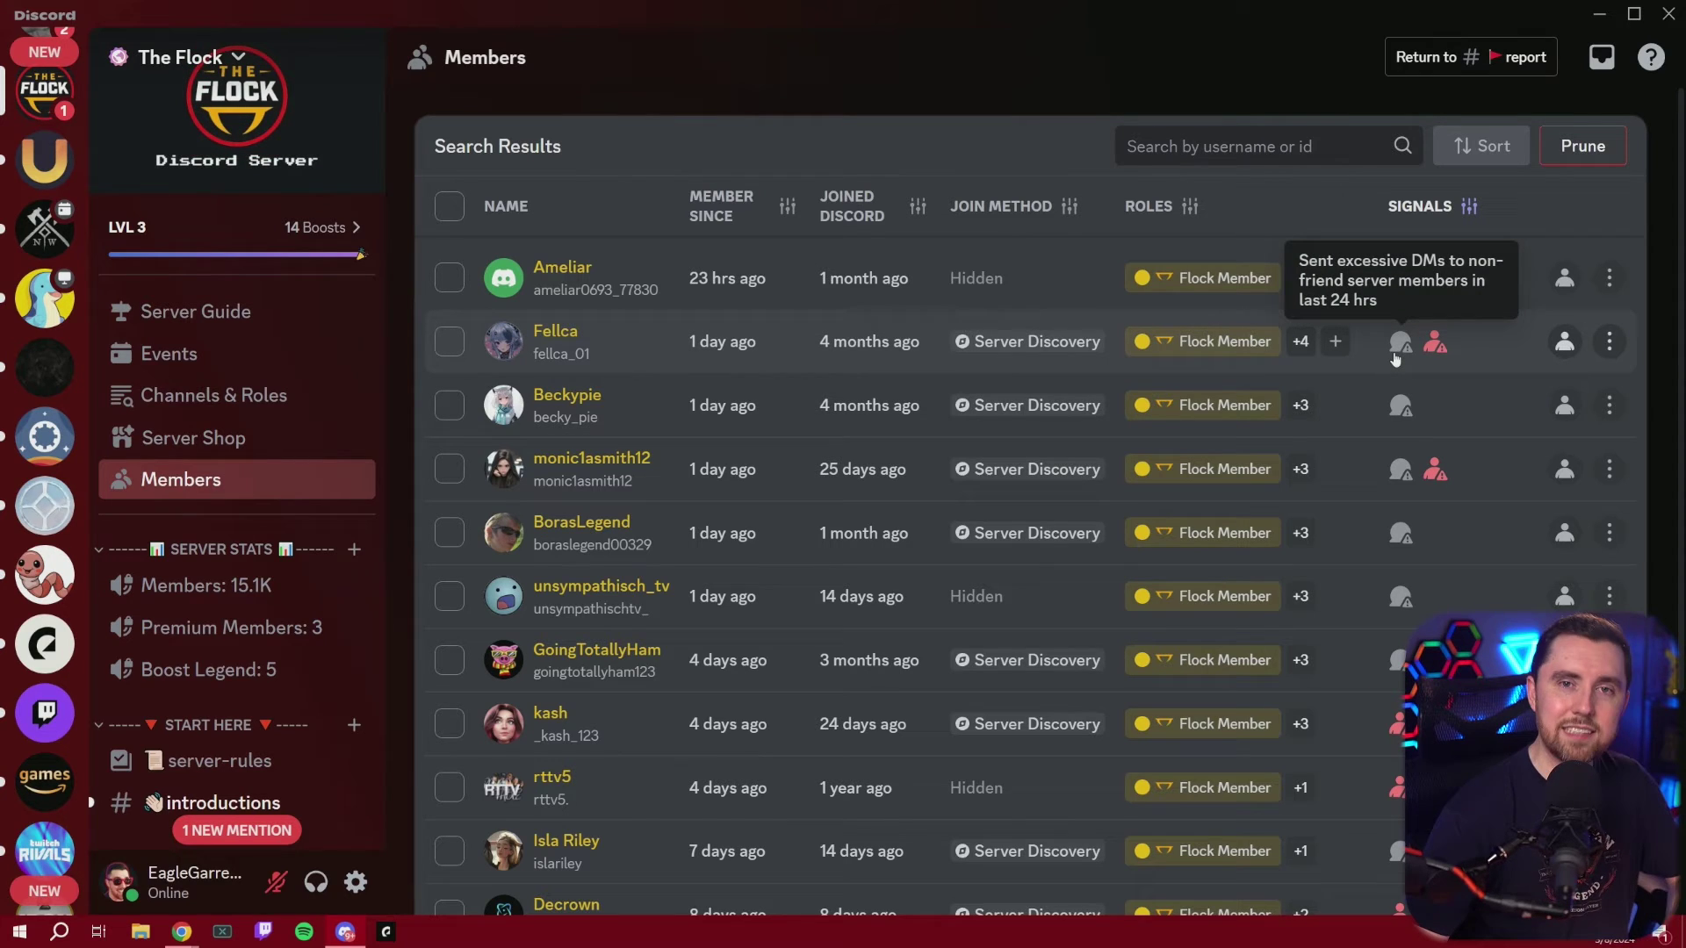